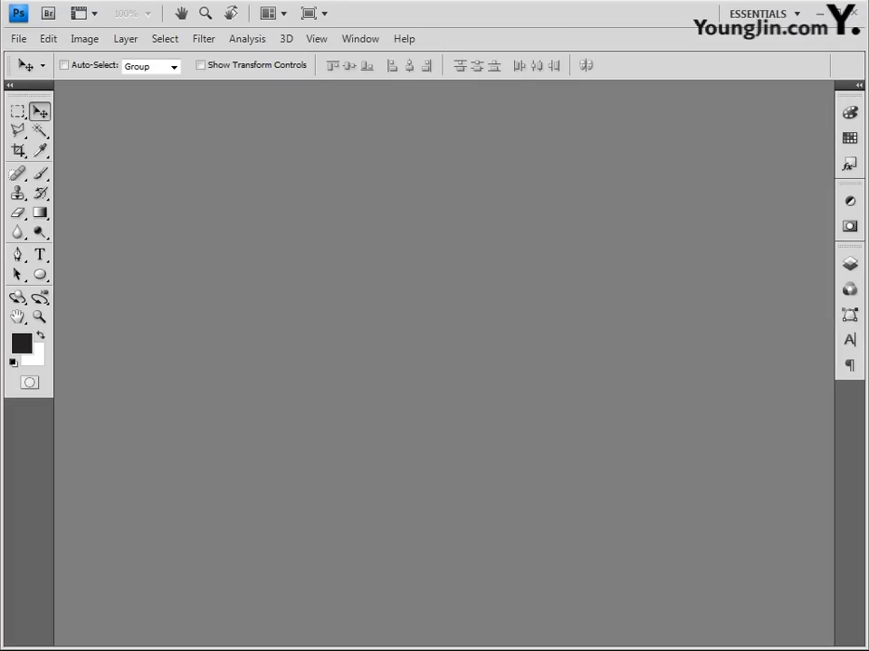
Create a new CMYK document 186 mm wide and 266 mm high at 100 pixels/inch with a white background.
left_click(19, 39)
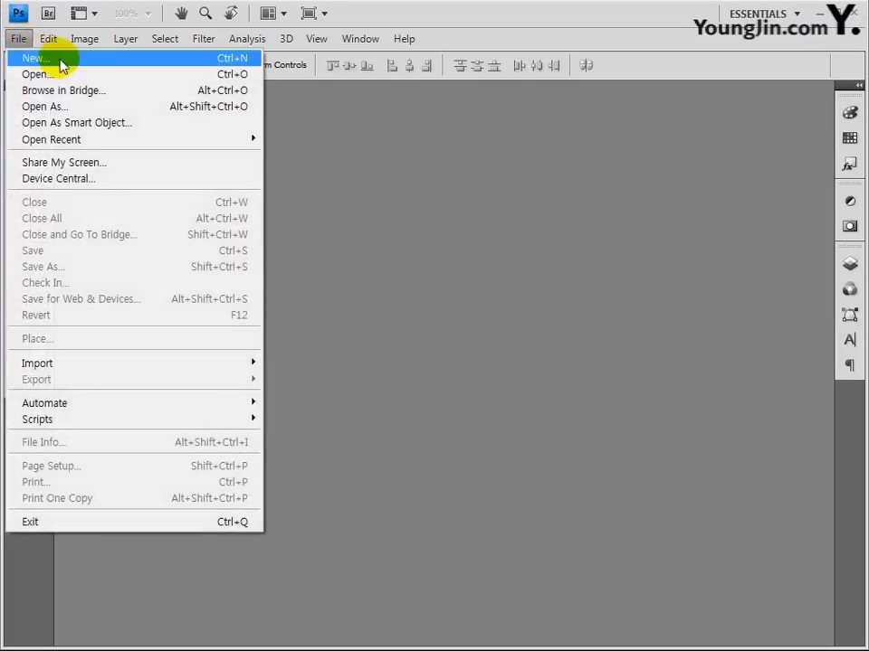
left_click(60, 59)
left_click_drag(389, 275, 344, 276)
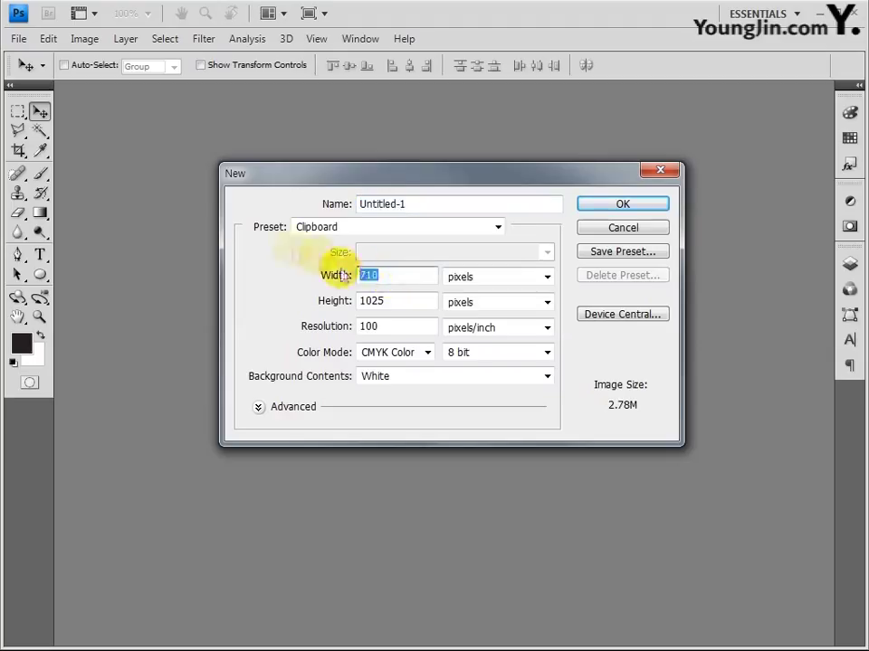
type("186")
key("Tab")
key("m")
key("Tab")
type("2")
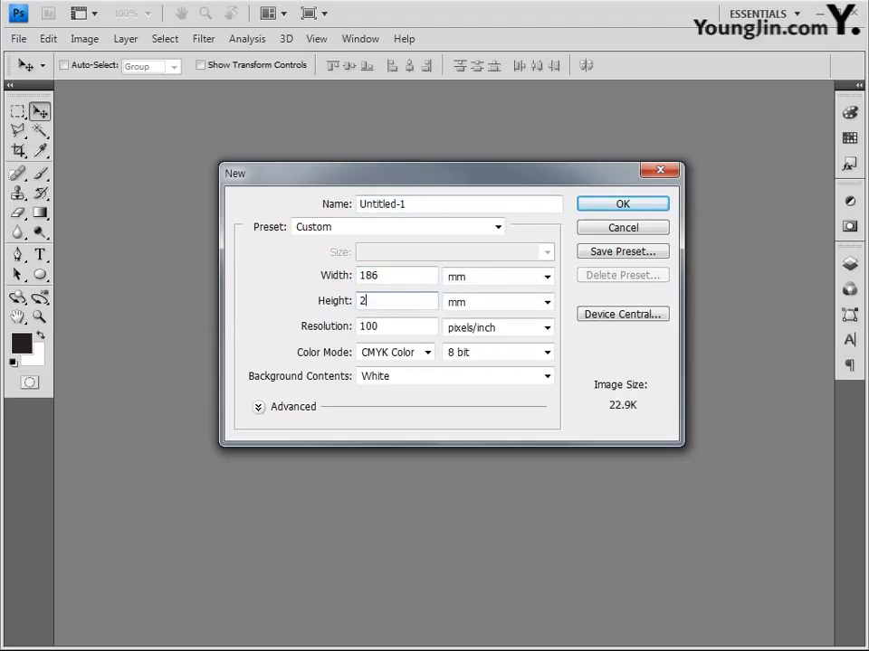
type("66")
key("Tab")
key("Tab")
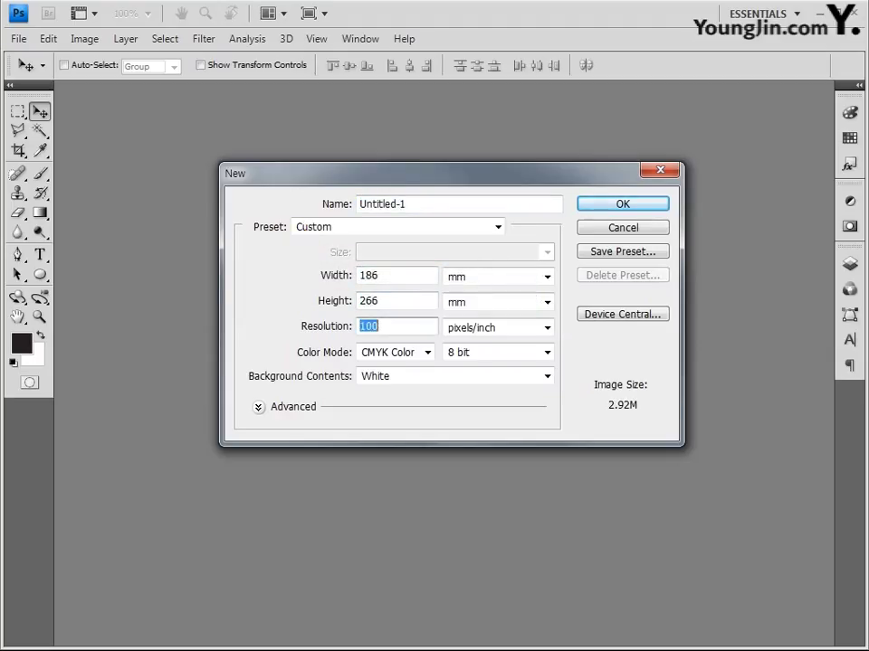
key("Tab")
key("Tab")
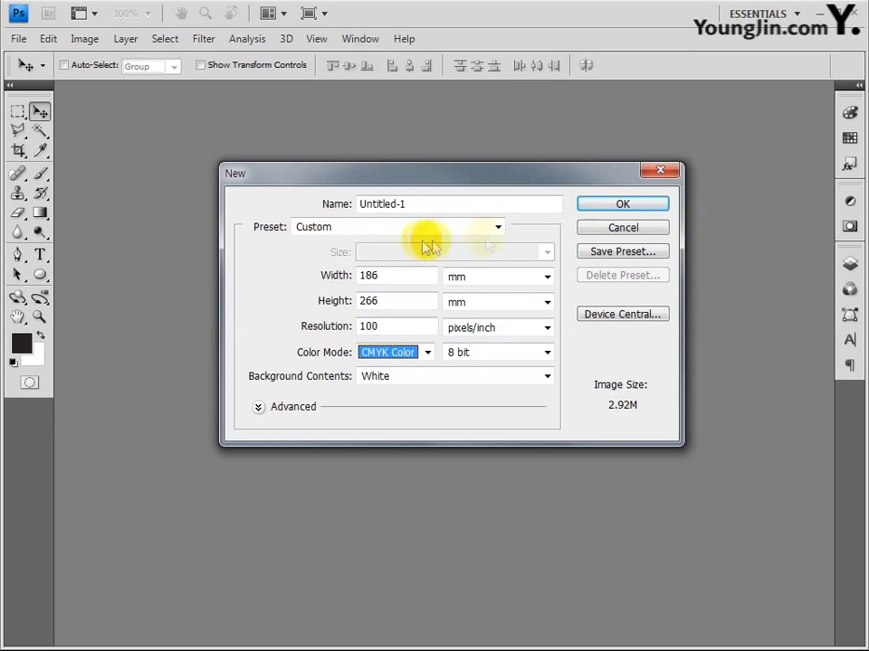
left_click(607, 208)
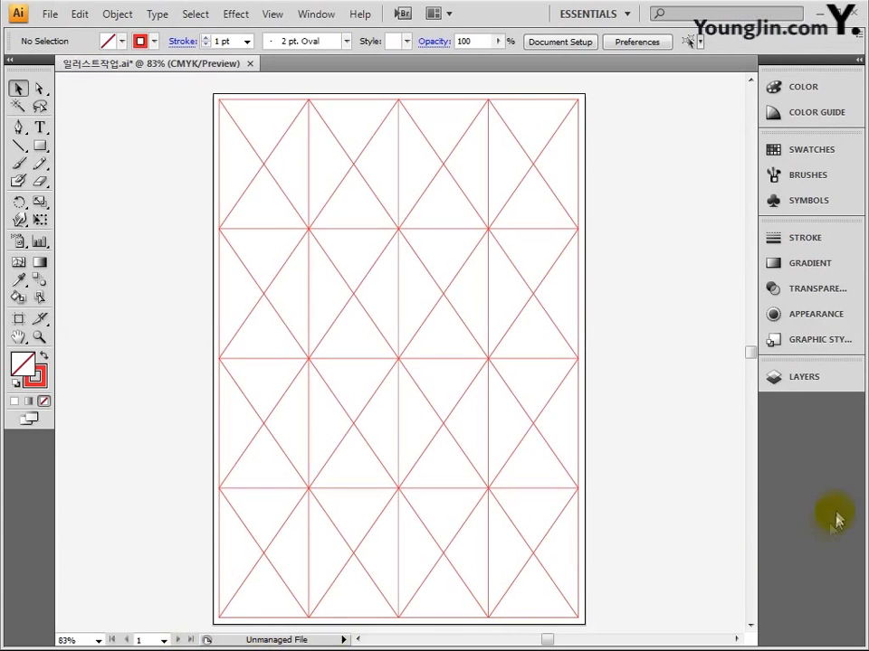
Switch to Illustrator, unlock the 그리드 layer with the 도형 layer hidden, and copy the red grid.
left_click(810, 380)
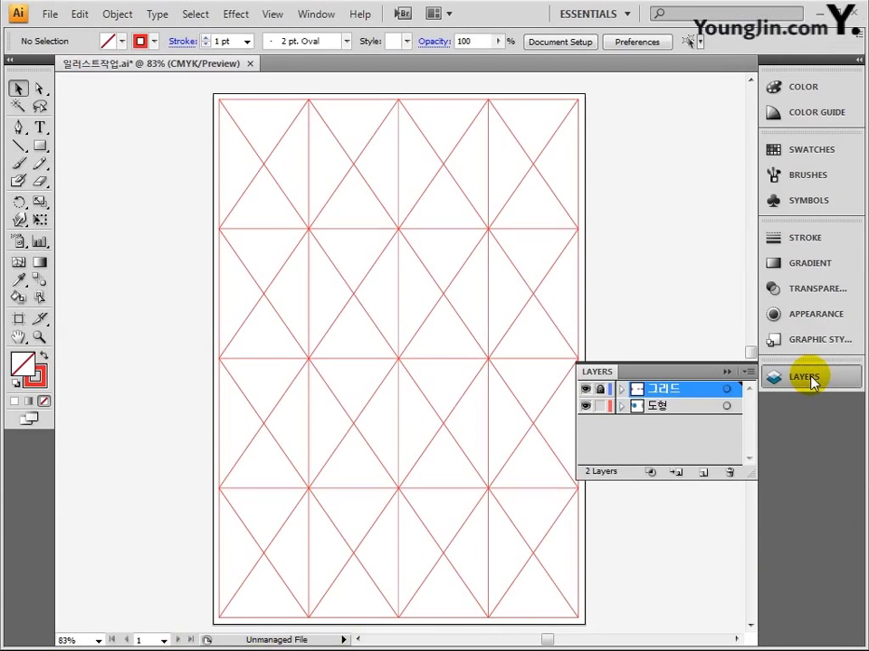
left_click(600, 392)
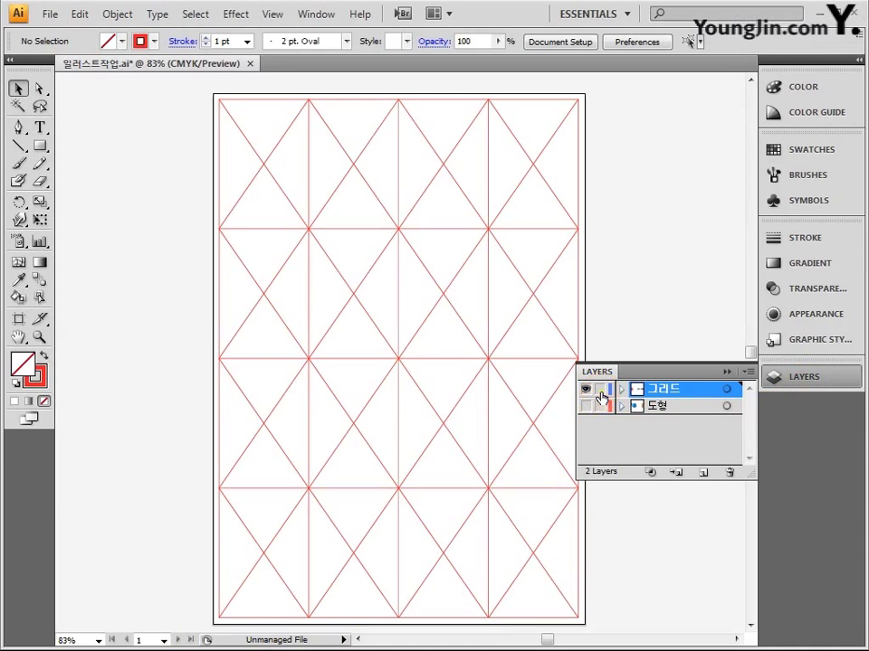
left_click(724, 372)
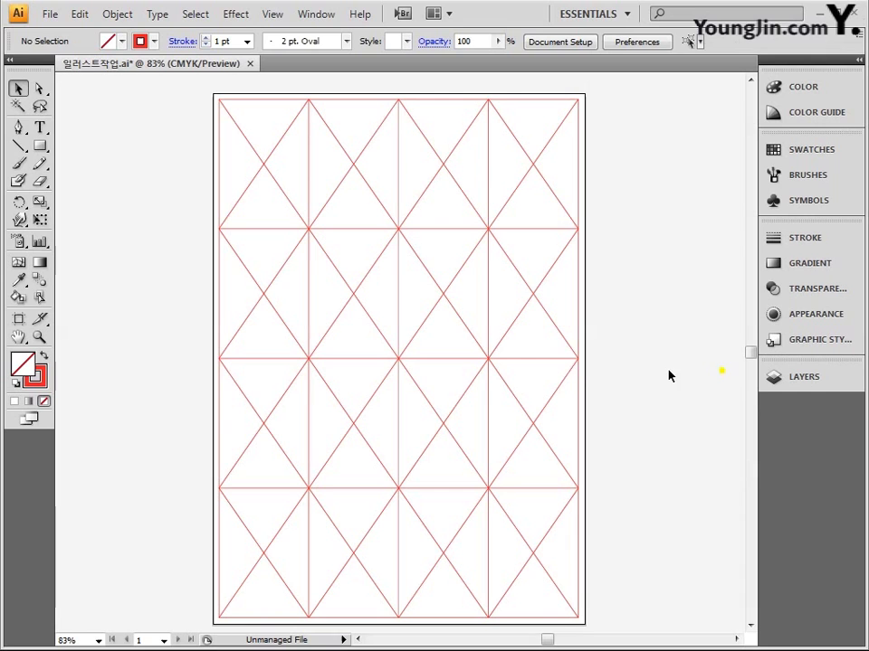
left_click(577, 360)
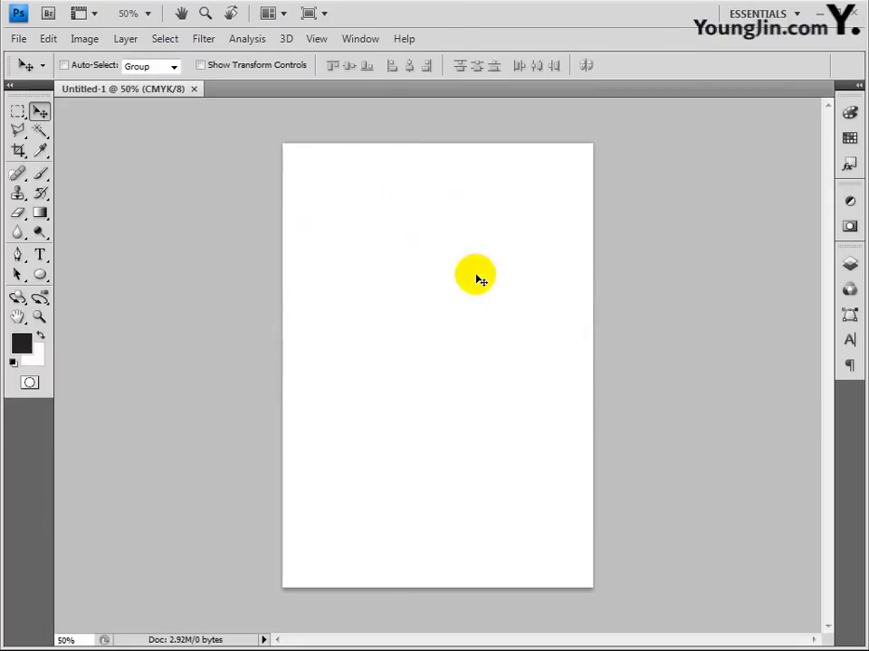
Switch to Photoshop and paste the grid into the new document as pixels.
key("ctrl+v")
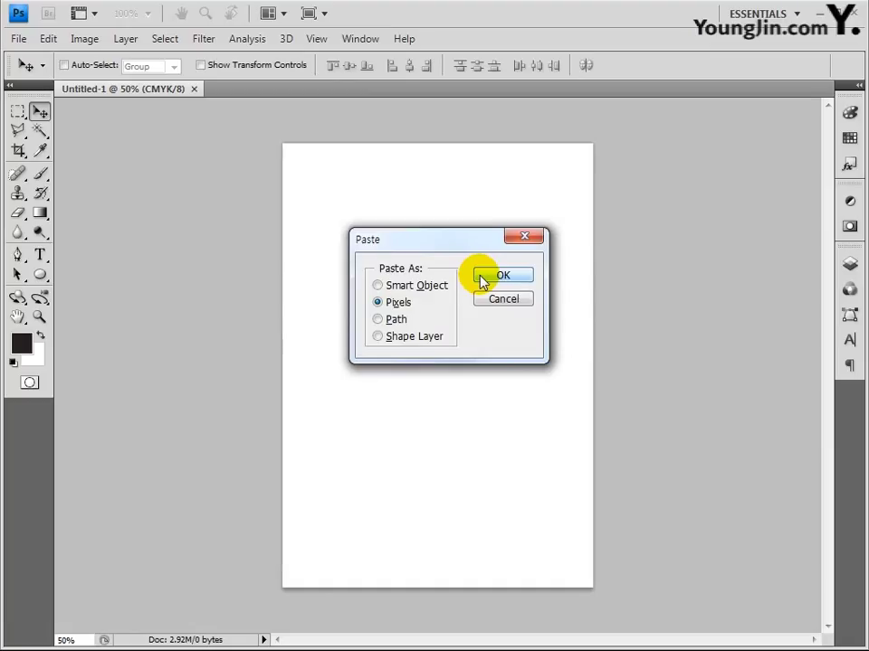
left_click(482, 282)
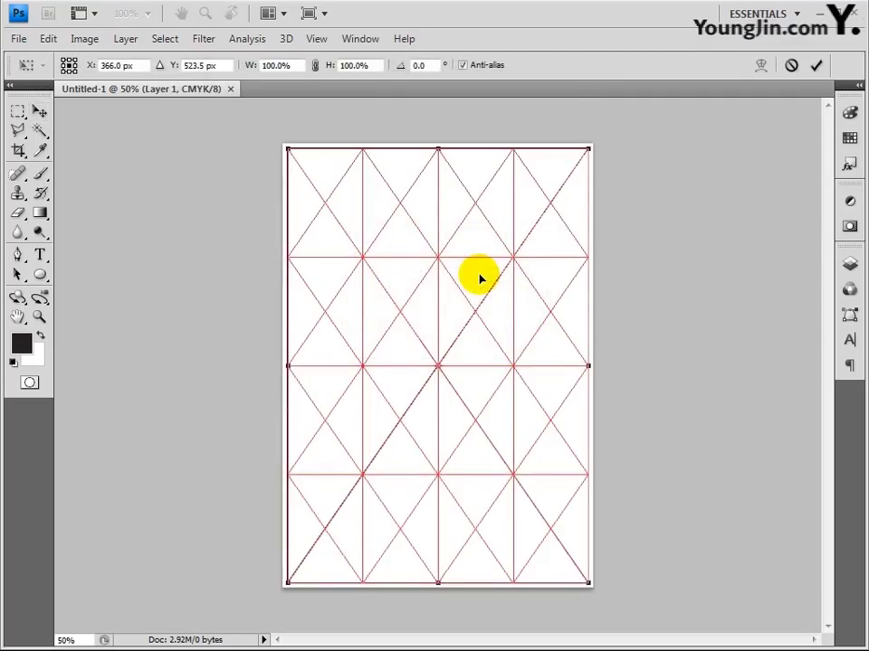
key("Return")
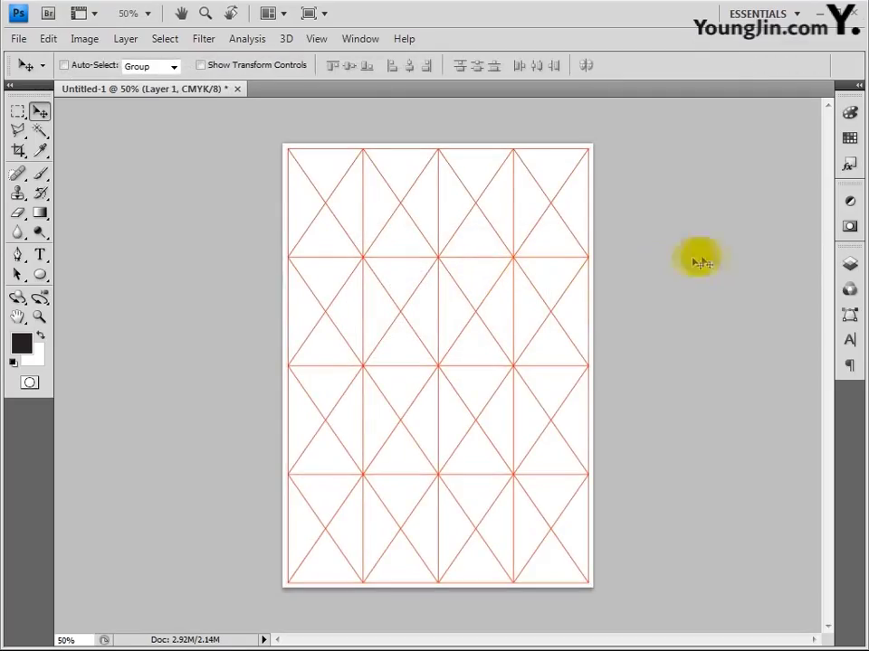
Rename the pasted grid's layer to 그리드 and lock it completely.
left_click(849, 263)
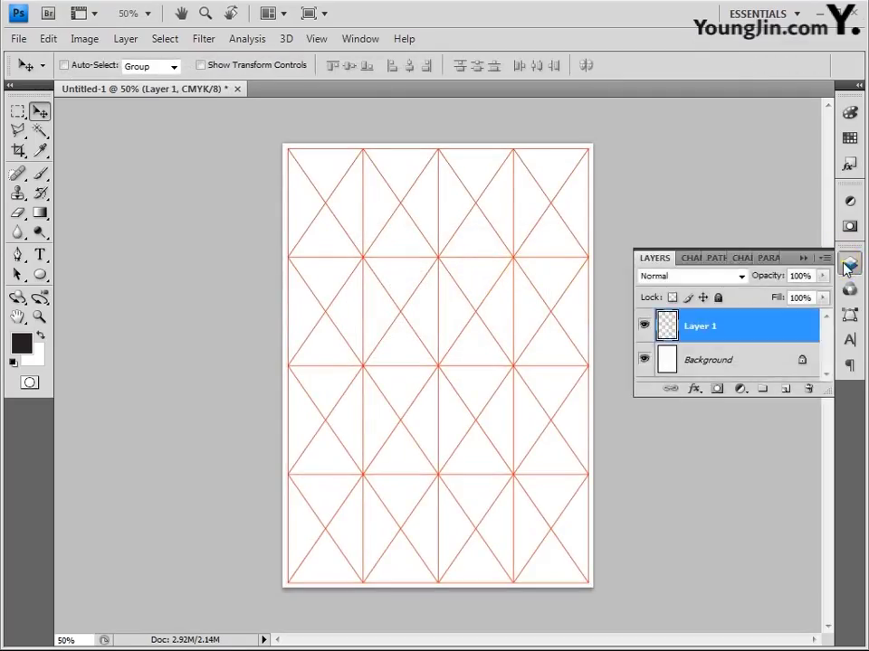
double_click(701, 328)
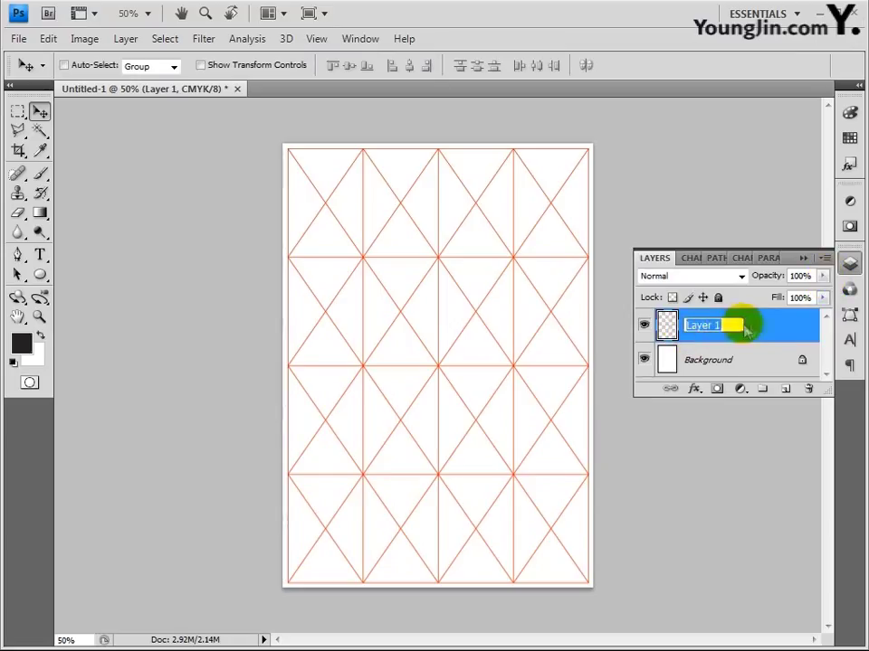
type("그리드")
key("Return")
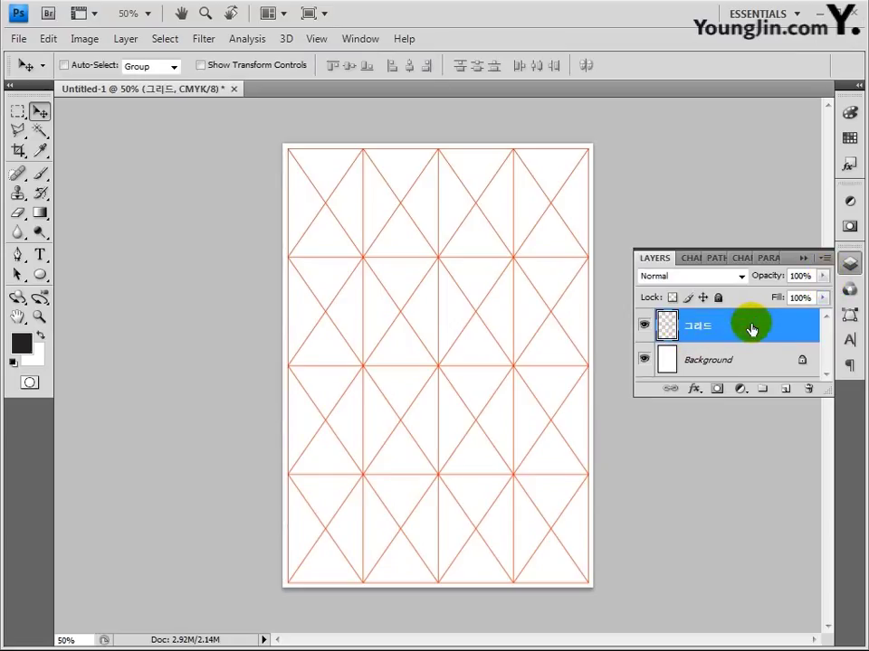
left_click(719, 298)
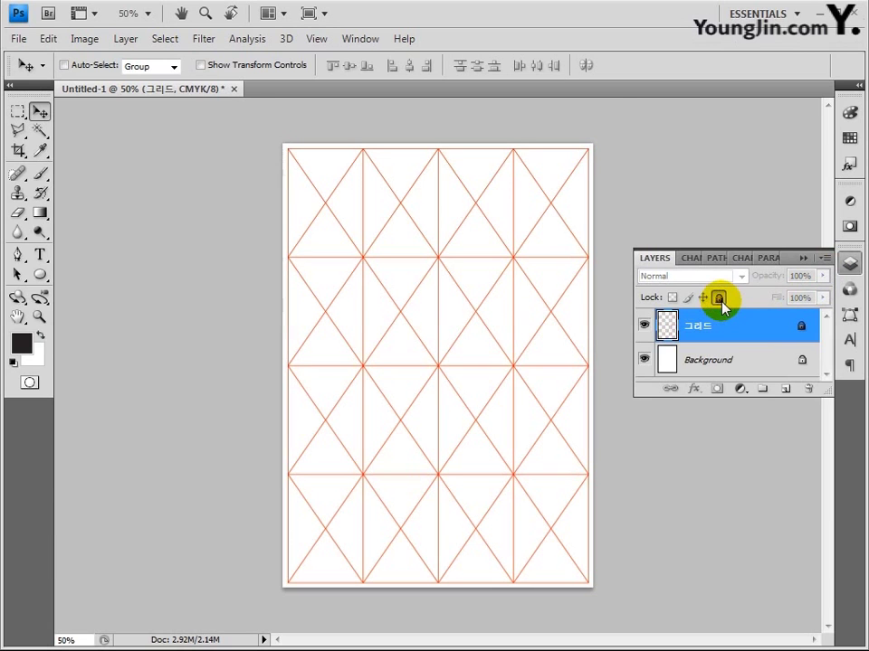
left_click(803, 258)
Save the document as 포토샵작업 in Photoshop format with Maximize compatibility on.
left_click(18, 38)
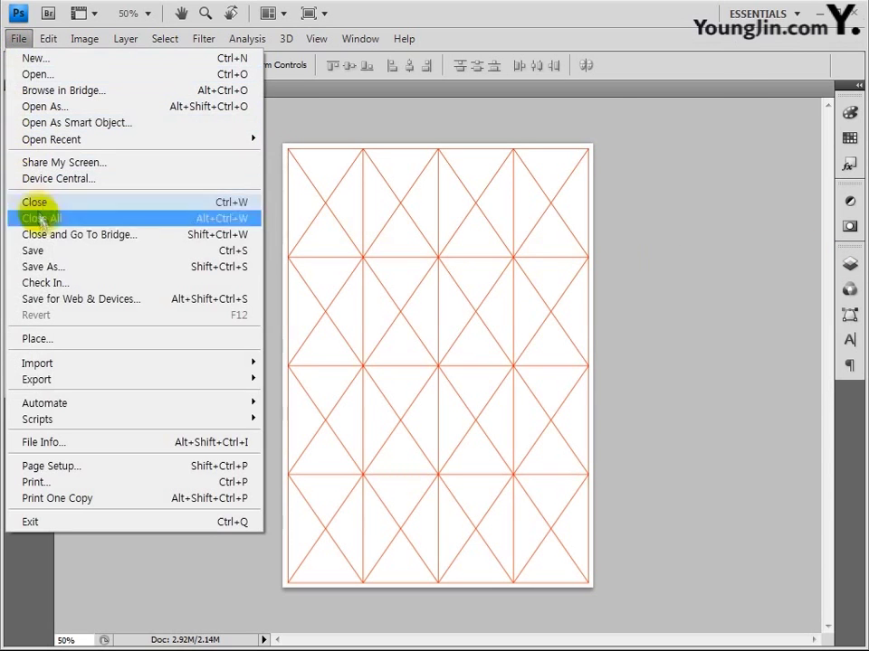
left_click(45, 250)
type("포토샵")
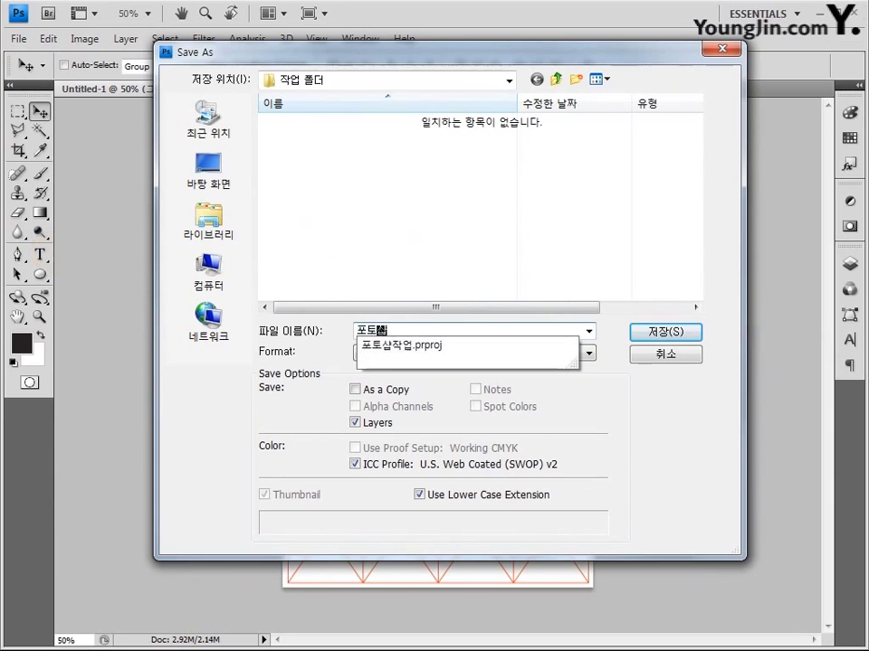
type("작업")
left_click(646, 333)
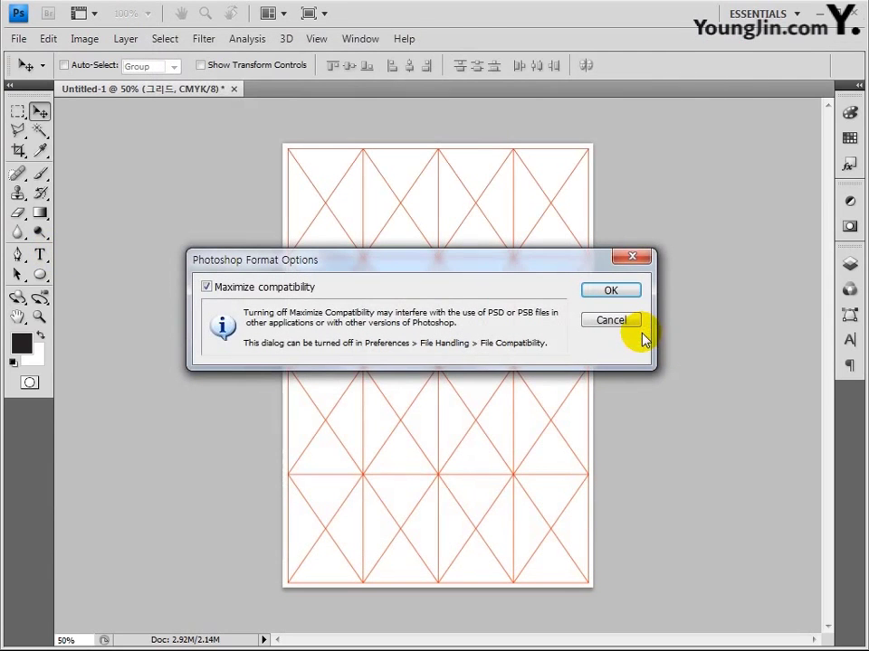
left_click(624, 296)
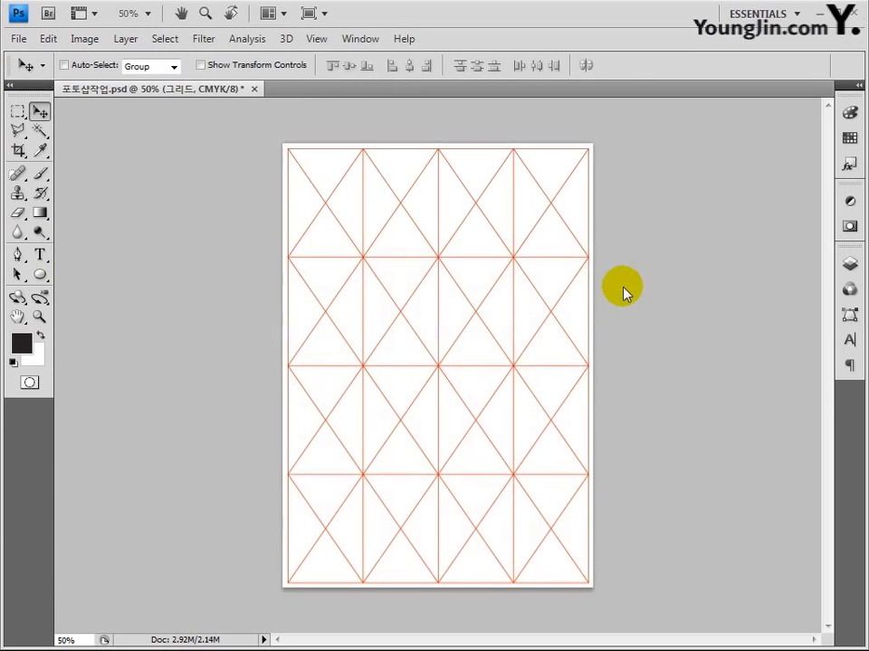
Open the 콜로세움 image from the 기출_소스 folder.
left_click(18, 36)
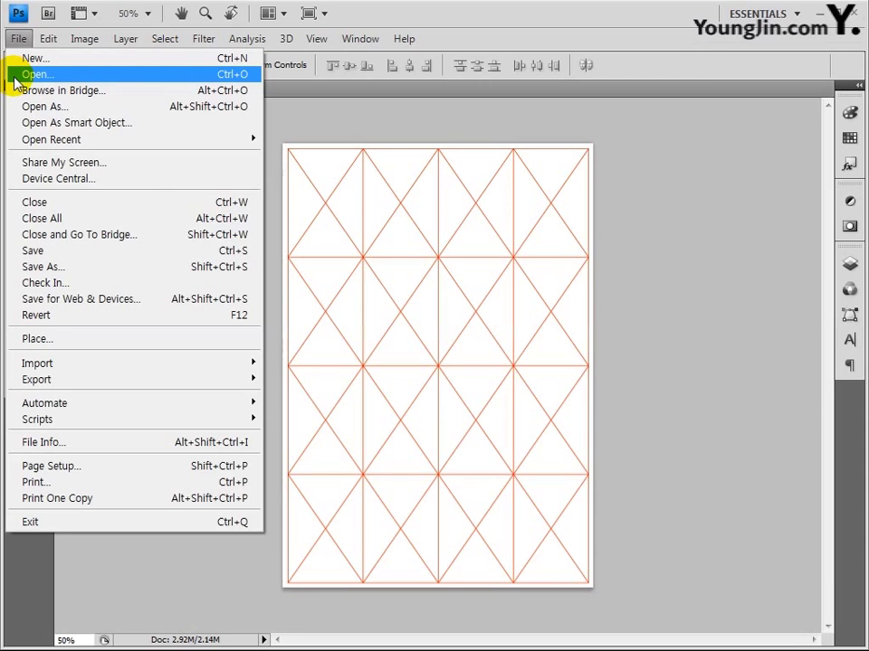
left_click(36, 74)
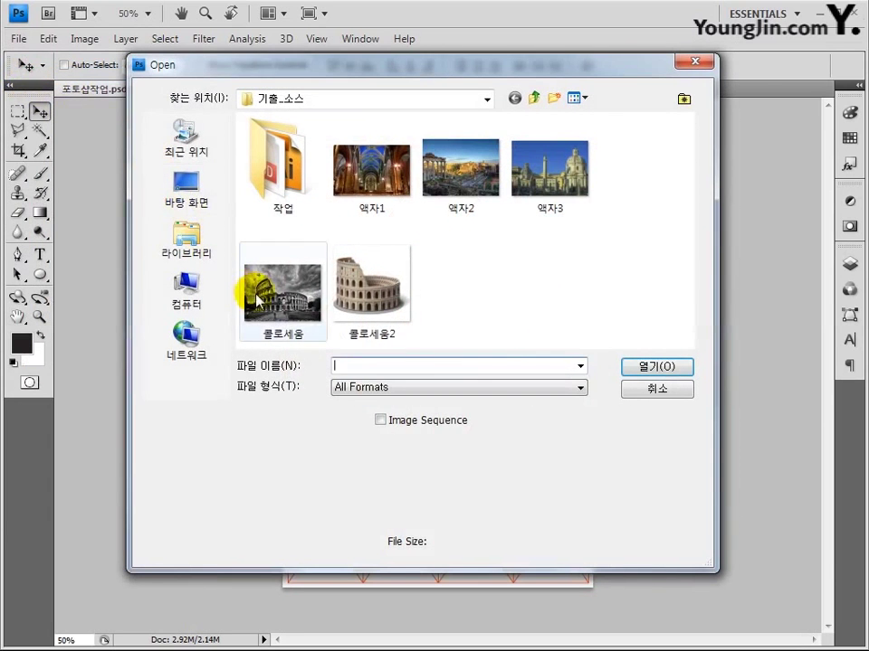
left_click(257, 292)
left_click(645, 367)
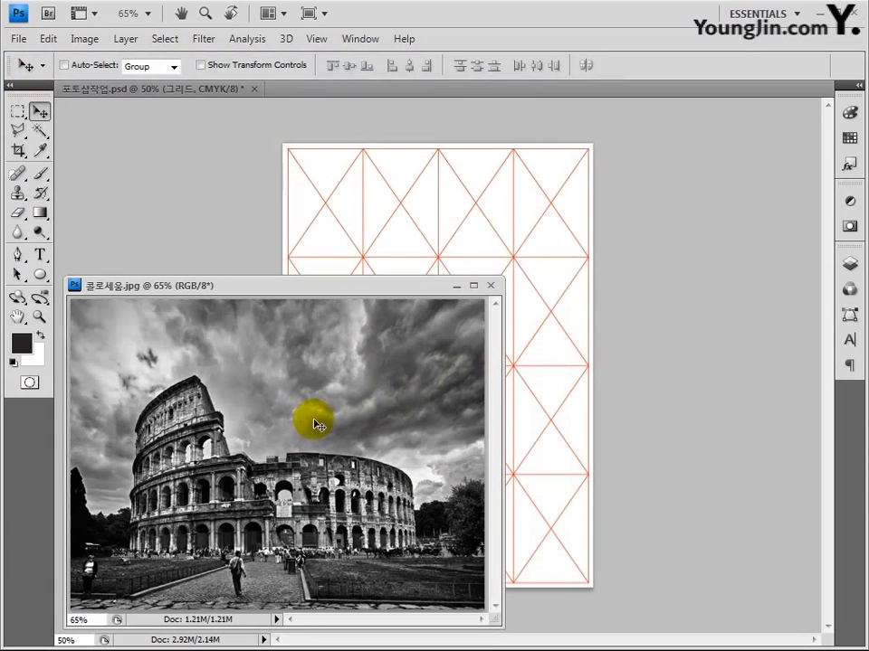
Copy the entire Colosseum image, close its window, and paste it into the 포토샵작업 document.
key("ctrl+a")
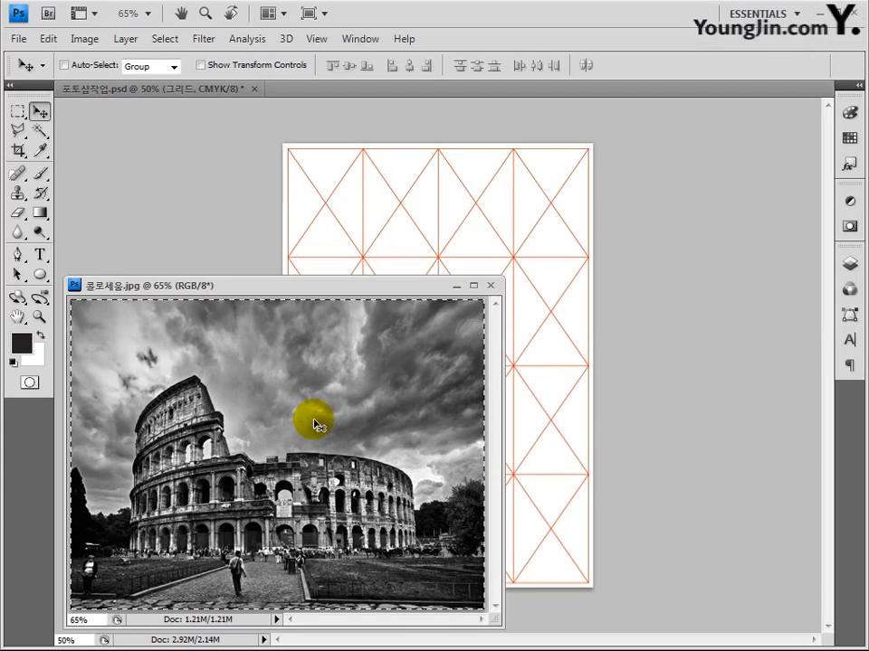
left_click(490, 287)
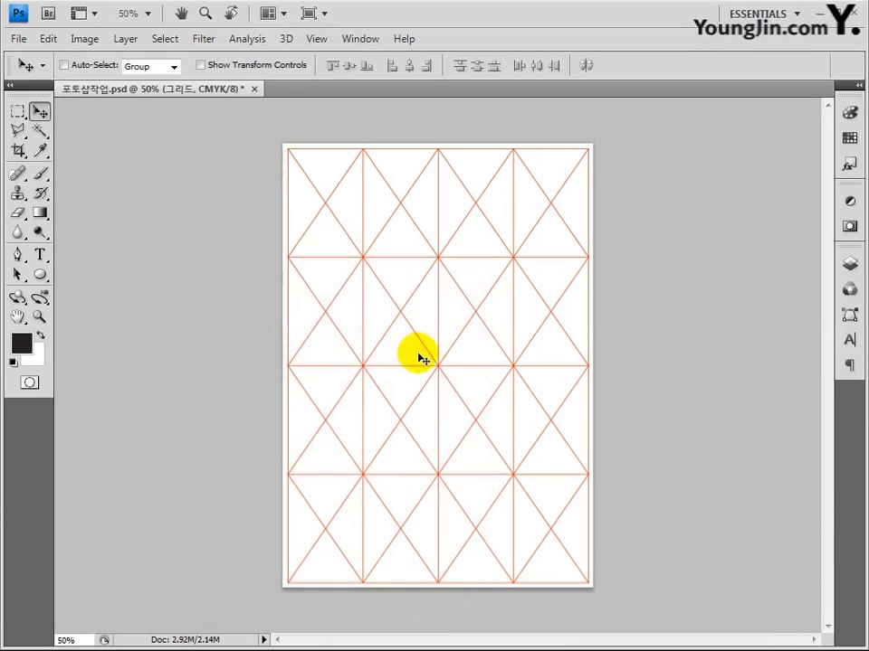
key("ctrl+v")
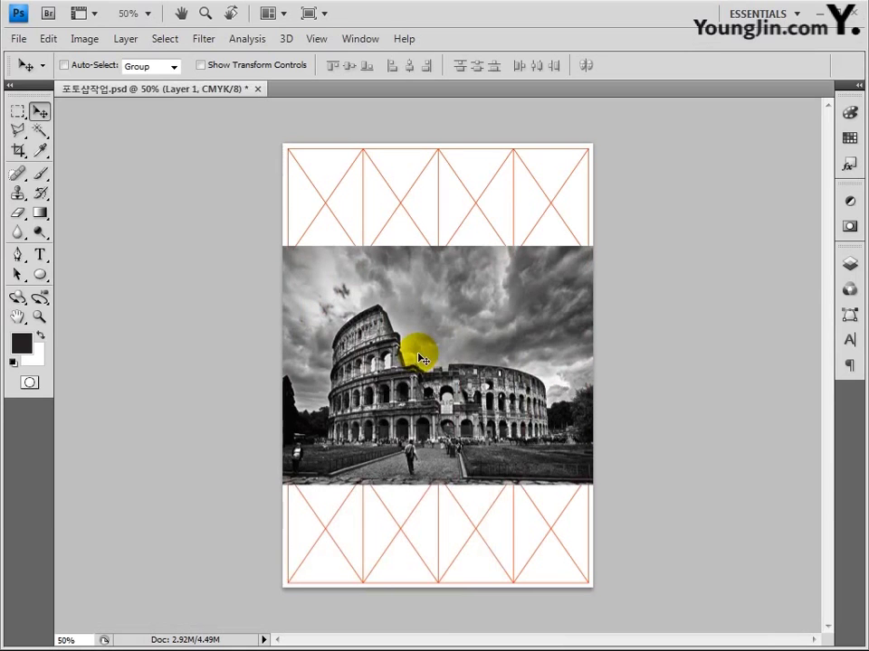
Rename the pasted Colosseum layer to 배경 and move it below the 그리드 layer.
left_click(850, 264)
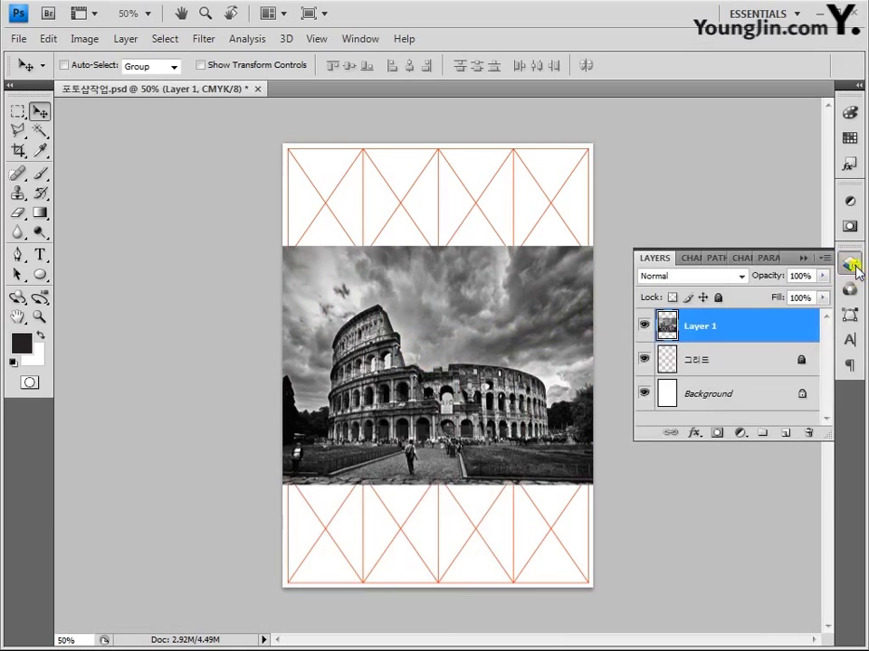
double_click(710, 326)
type("배경")
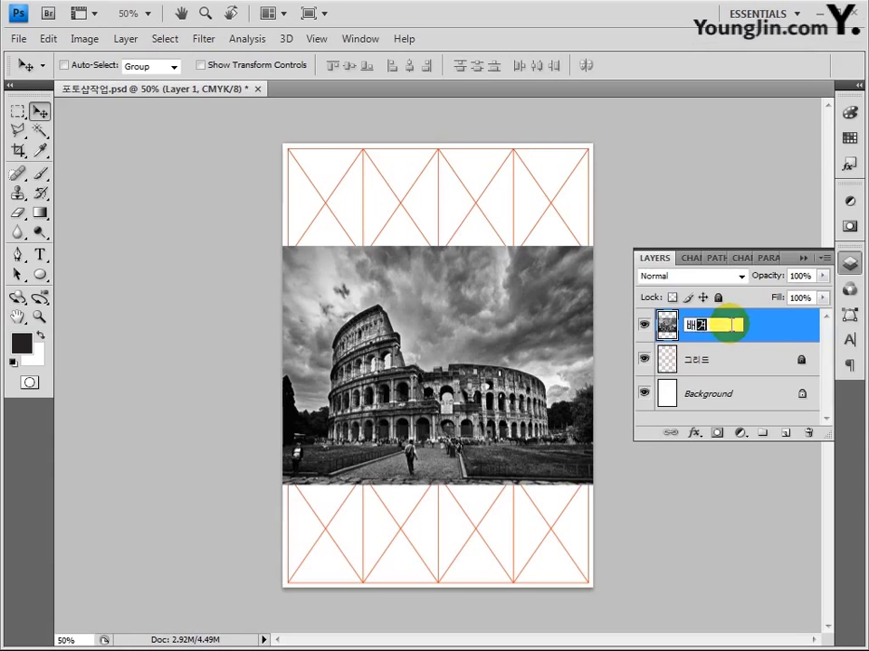
key("Return")
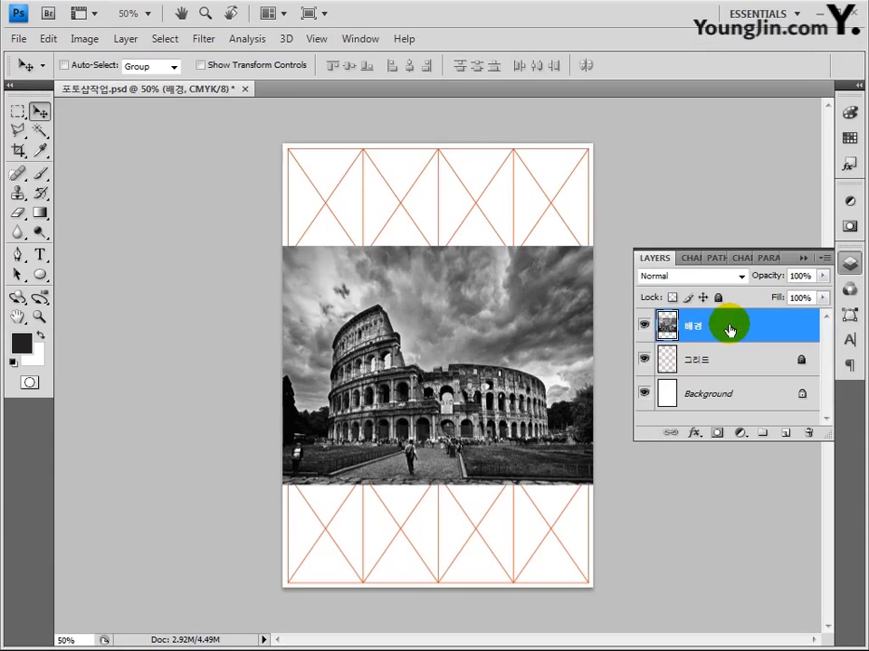
left_click_drag(730, 330, 725, 361)
left_click(803, 258)
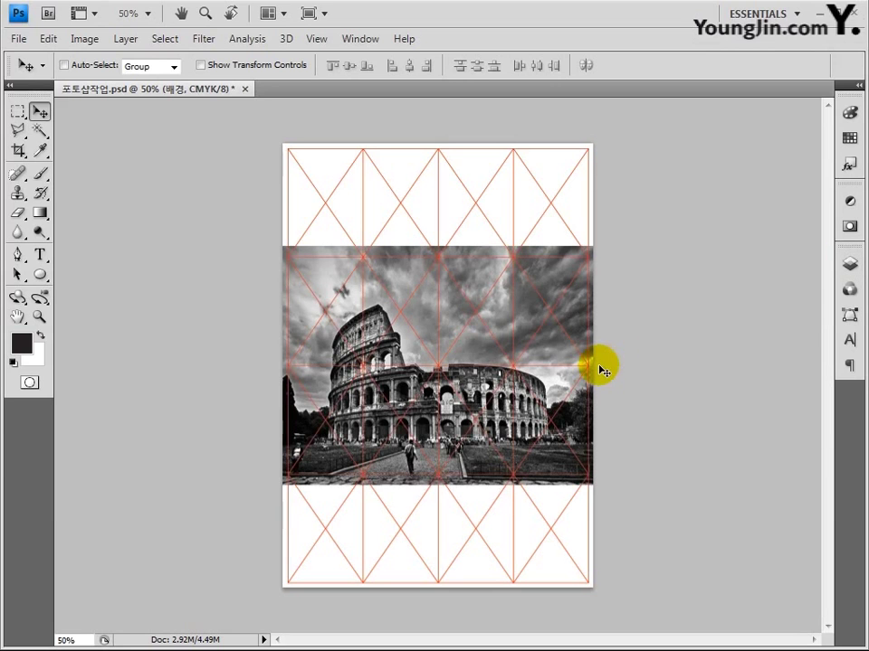
Scale the Colosseum image proportionally to about 132% and position it over the upper part of the page, covering its full width.
key("ctrl+t")
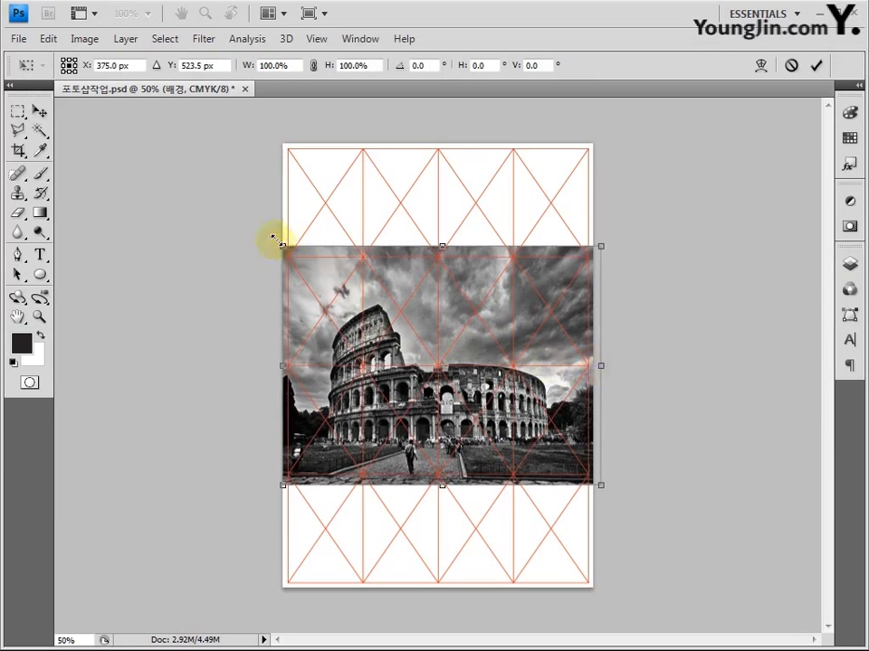
left_click_drag(276, 240, 258, 226)
left_click_drag(556, 447, 682, 411)
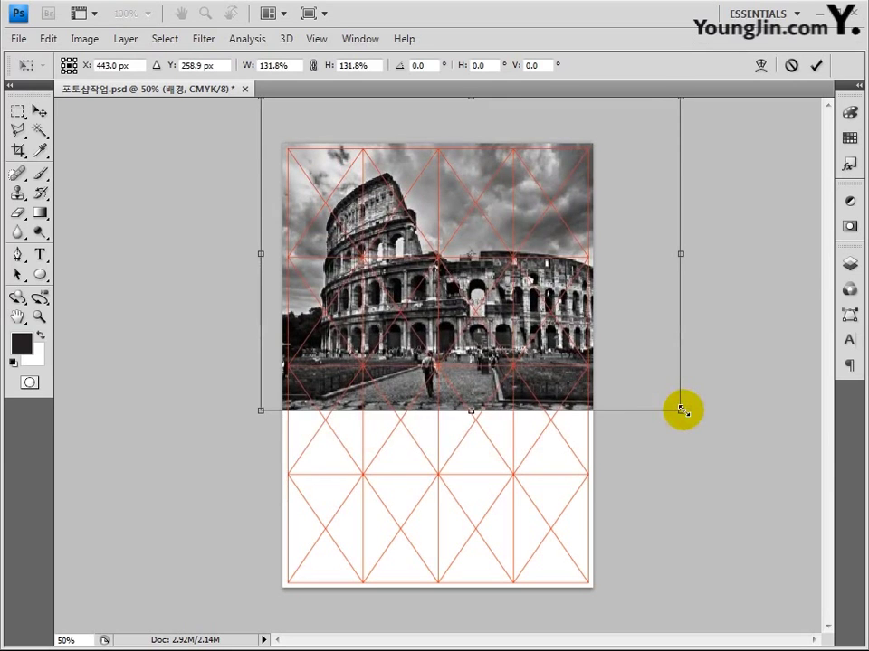
key("Return")
Apply the Colosseum transform and add a layer mask to the 배경 layer.
left_click(849, 263)
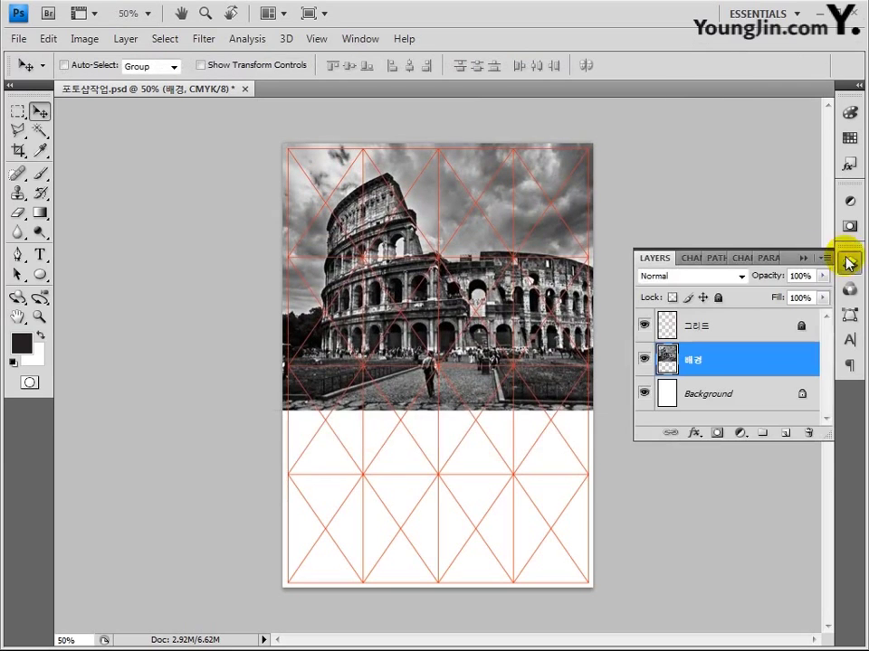
left_click(702, 354)
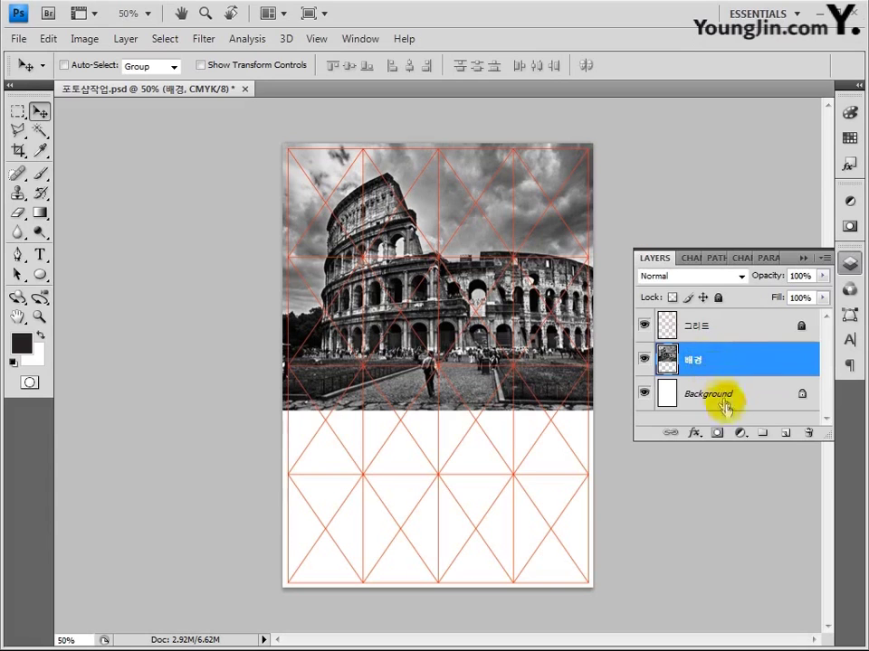
left_click(716, 435)
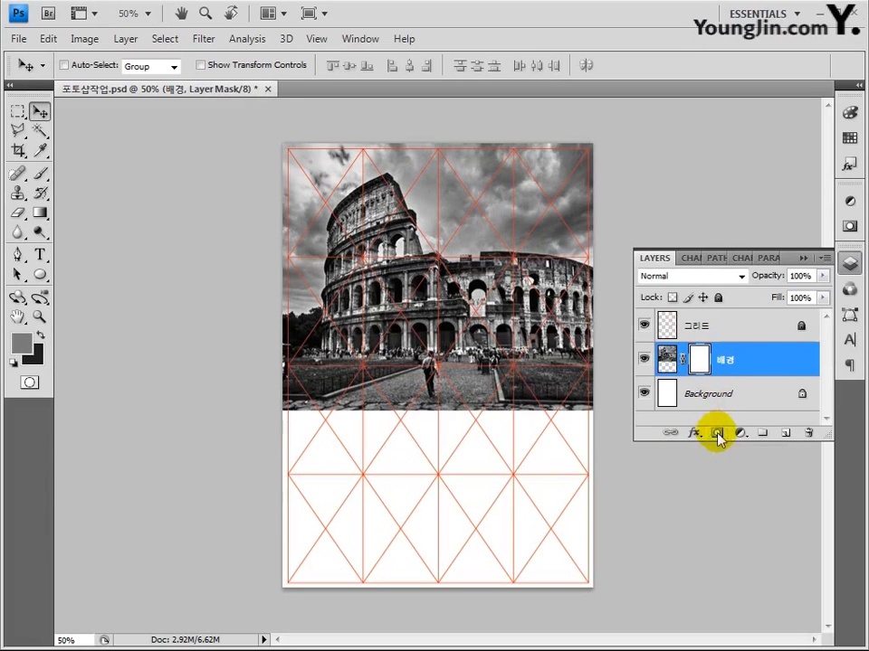
Set the foreground color to white with CMYK values 0, 0, 0, 0.
left_click(20, 344)
type("0")
key("Tab")
type("0")
key("Tab")
type("0")
key("Tab")
type("0")
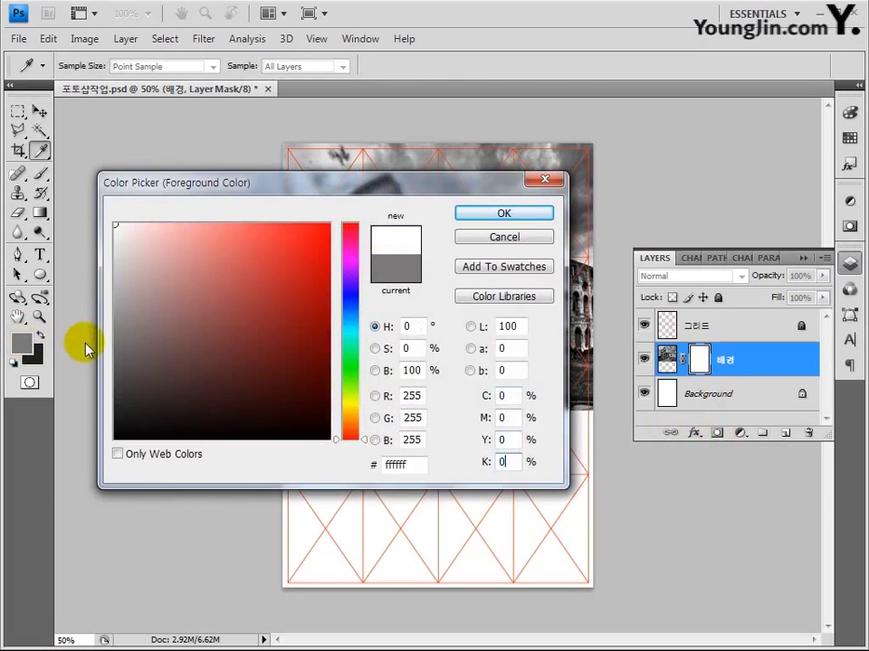
left_click(504, 213)
Set the background color to black with CMYK values 0, 0, 0, 100.
left_click(33, 354)
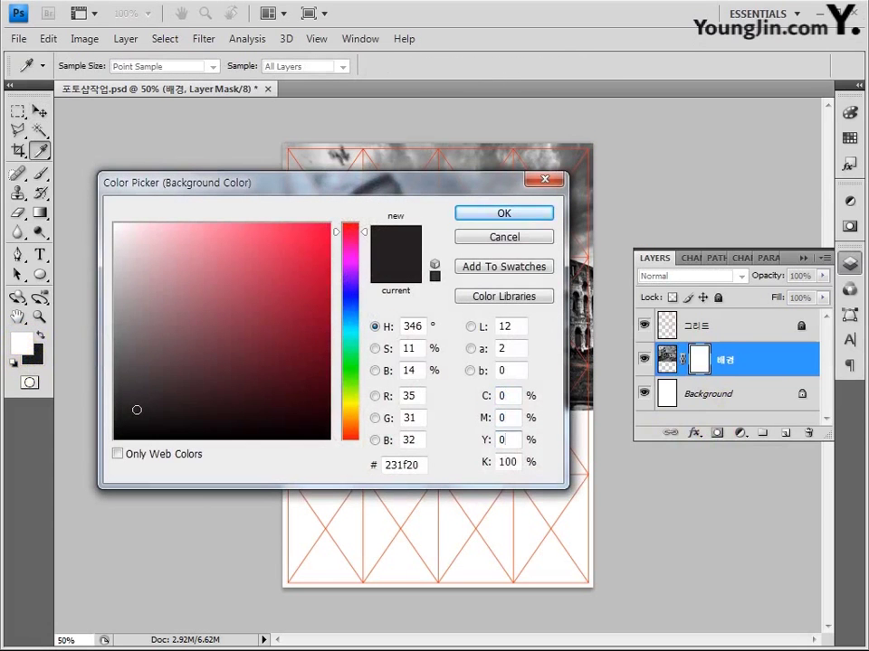
key("Tab")
key("Tab")
key("Tab")
key("Return")
key("v")
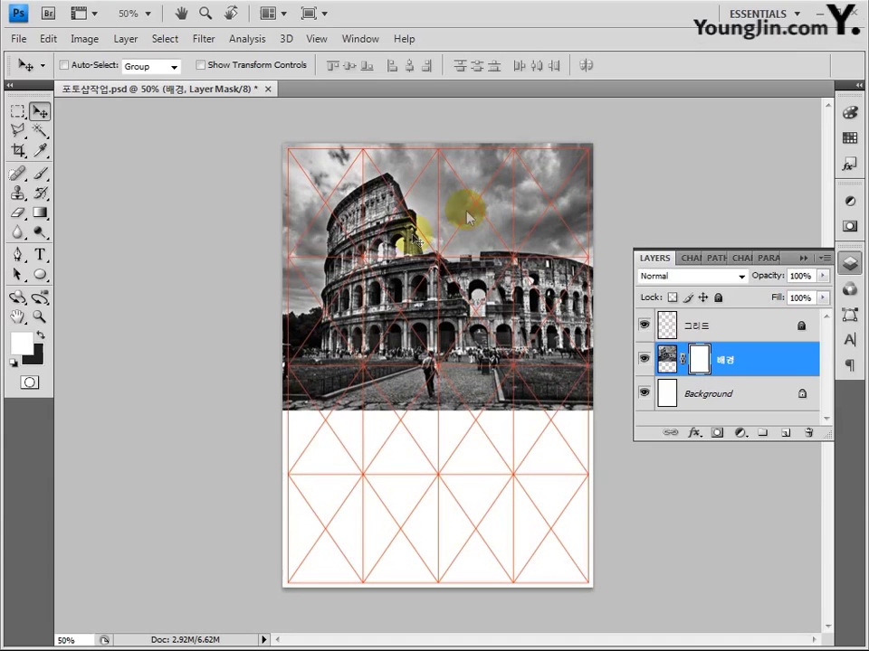
Fade the Colosseum photo's lower edge with a vertical linear gradient on its mask and set the 배경 layer's opacity to 60%.
left_click(40, 215)
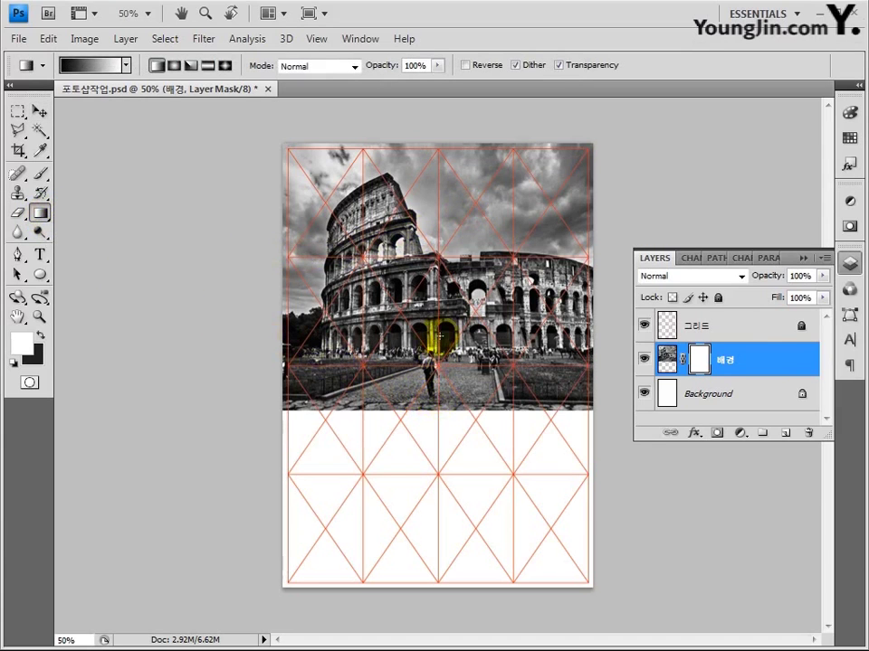
left_click_drag(435, 337, 435, 402)
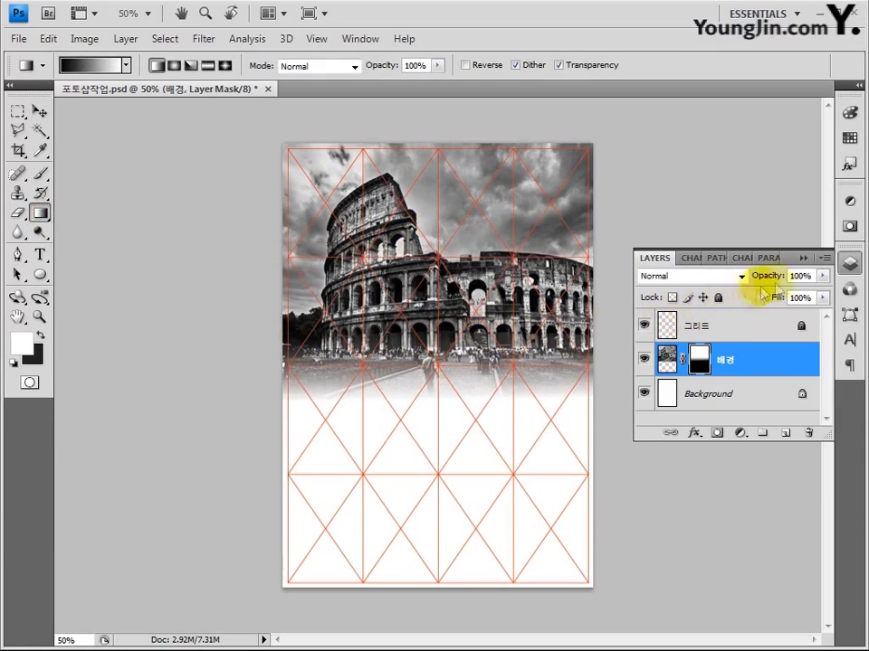
left_click(782, 282)
type("6")
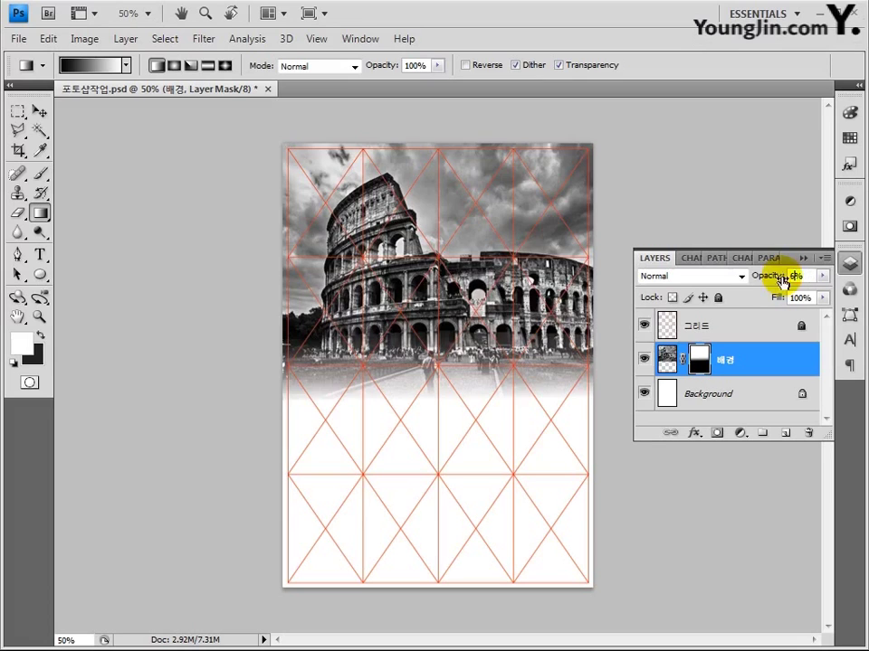
type("0")
key("Return")
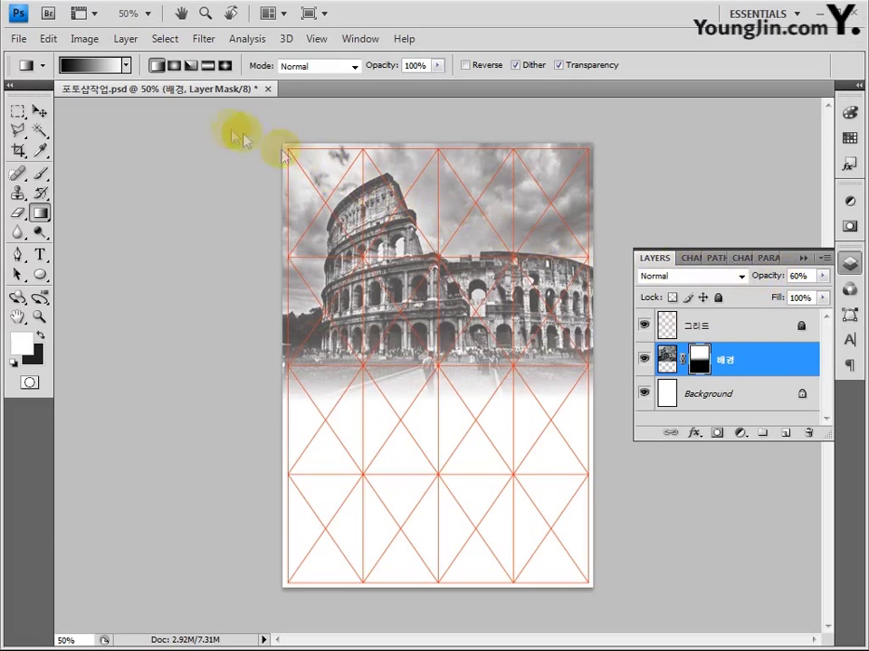
Open the 액자1 image from the 기출_소스 folder.
left_click(25, 40)
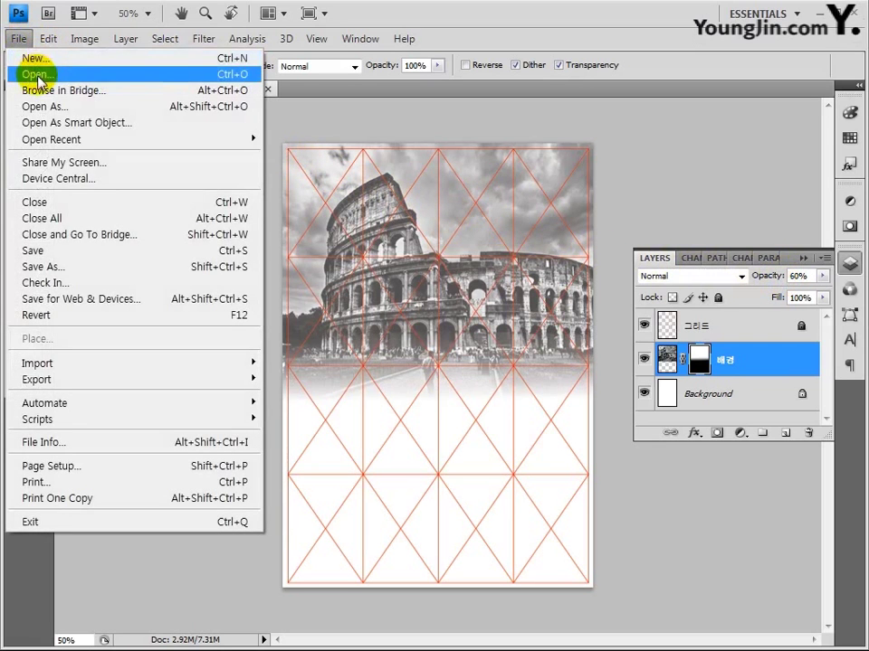
left_click(37, 74)
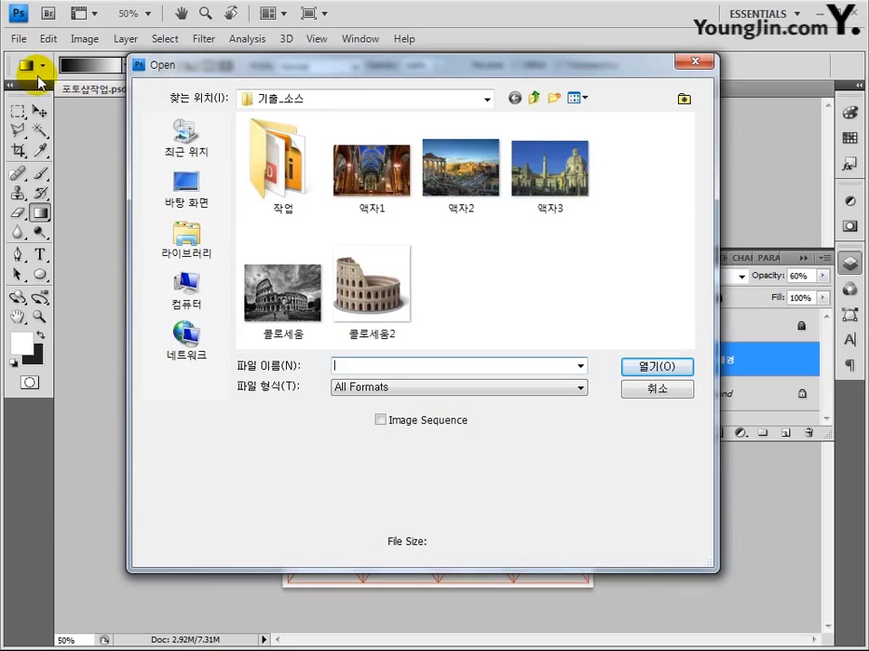
left_click(369, 163)
left_click(641, 368)
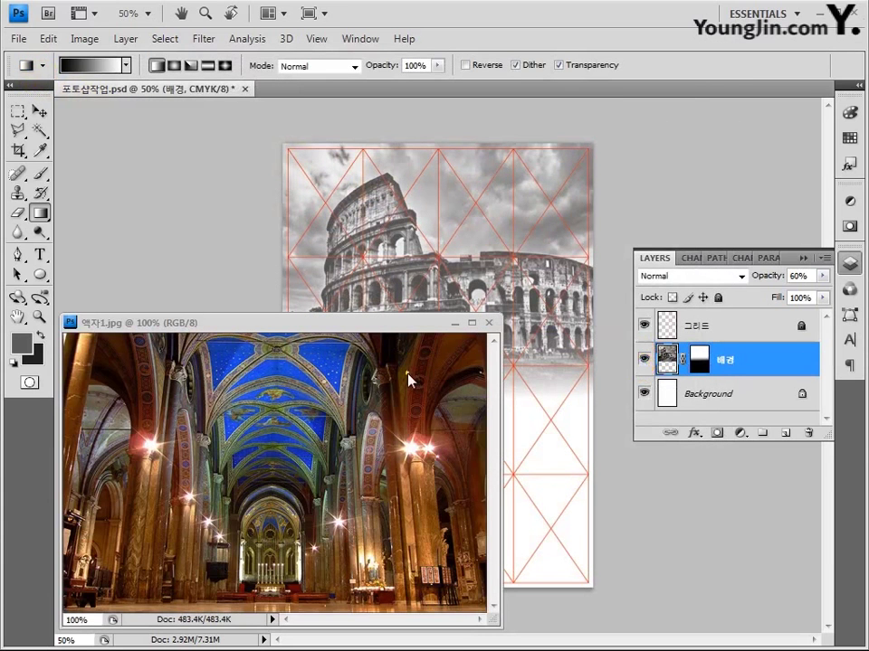
Copy the entire 액자1 image, close its window, and paste it into the 포토샵작업 document.
key("ctrl+a")
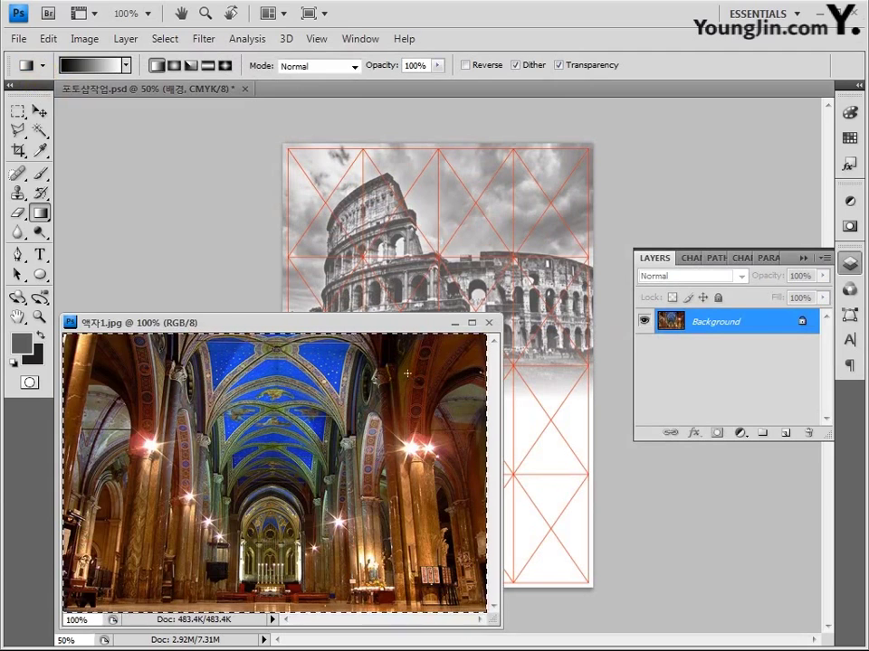
left_click(488, 323)
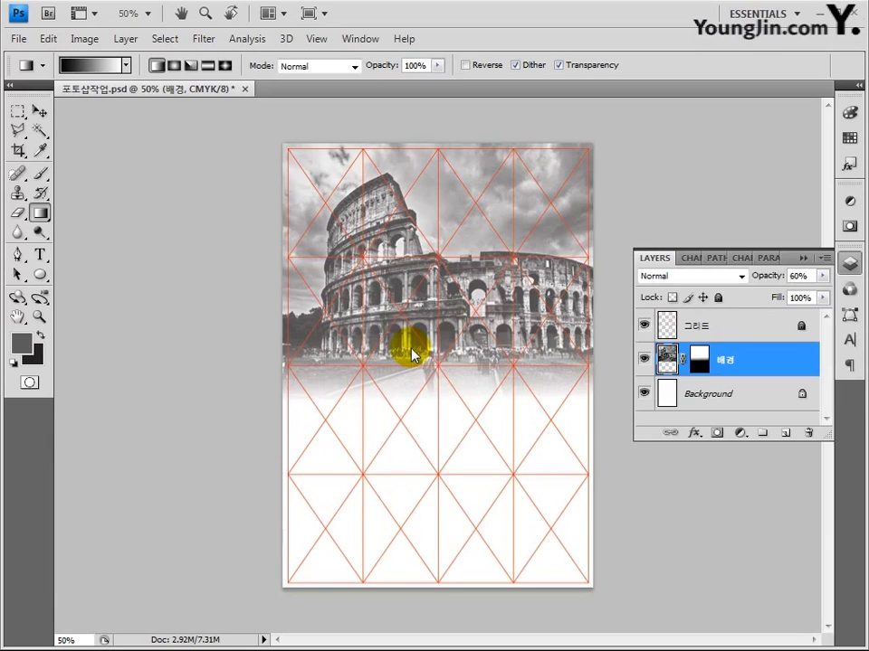
key("ctrl+v")
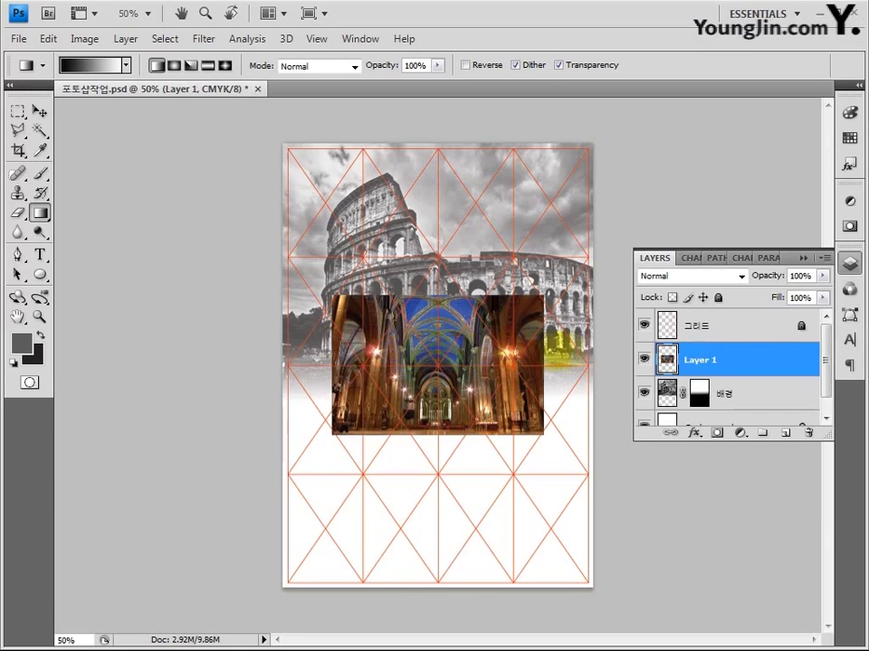
Rename the pasted church interior layer to 액자1.
double_click(716, 359)
type("액자")
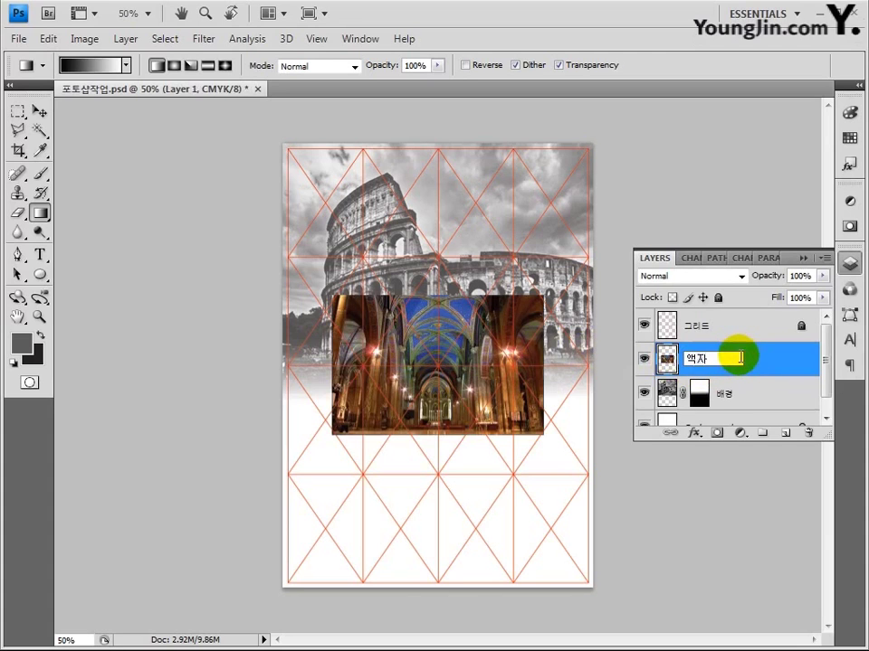
type("1")
key("Return")
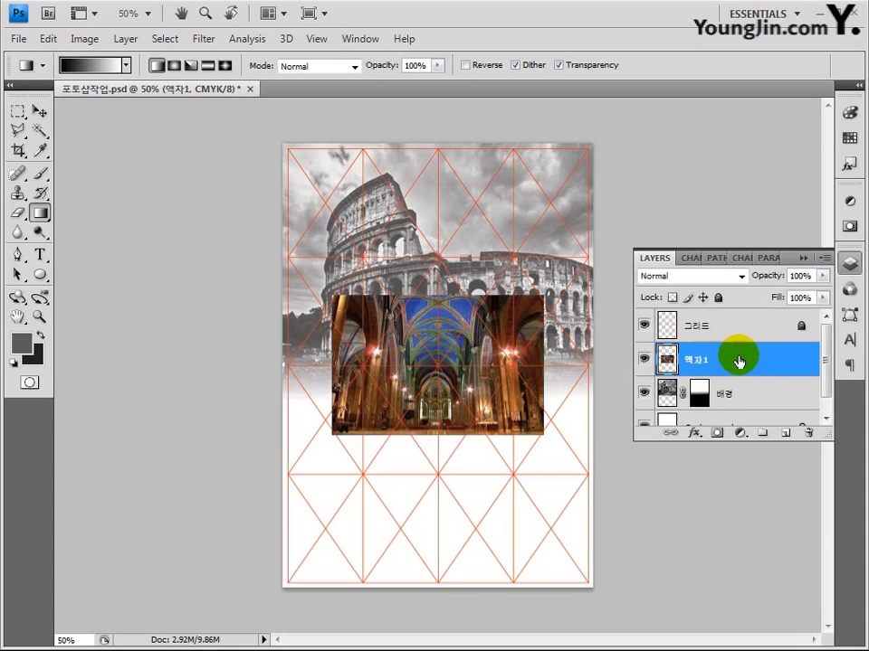
Shrink the 액자1 image proportionally, place it in the right half of the second grid row, and hide the 그리드 layer.
key("ctrl+t")
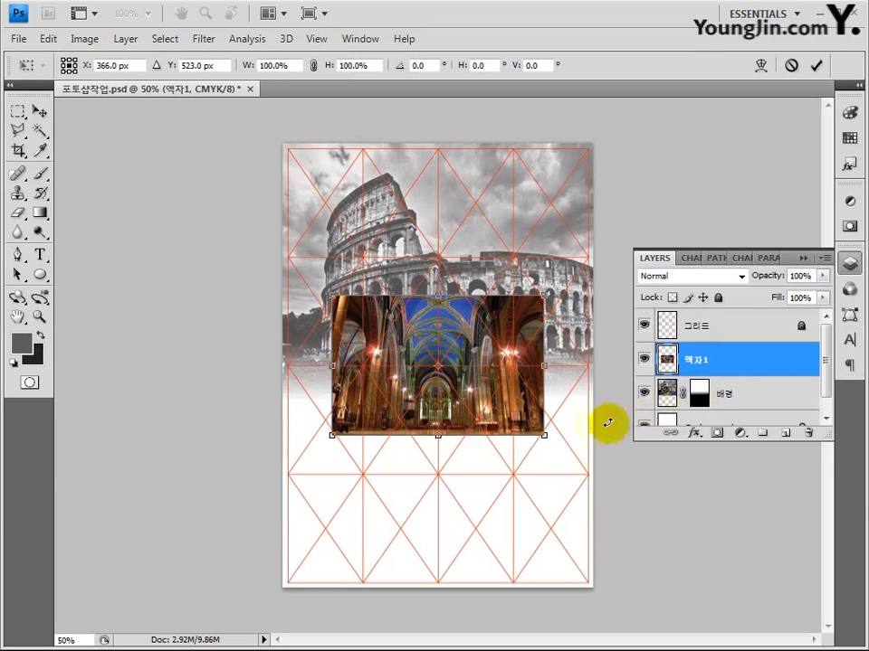
left_click_drag(543, 436, 584, 354)
key("Return")
key("g")
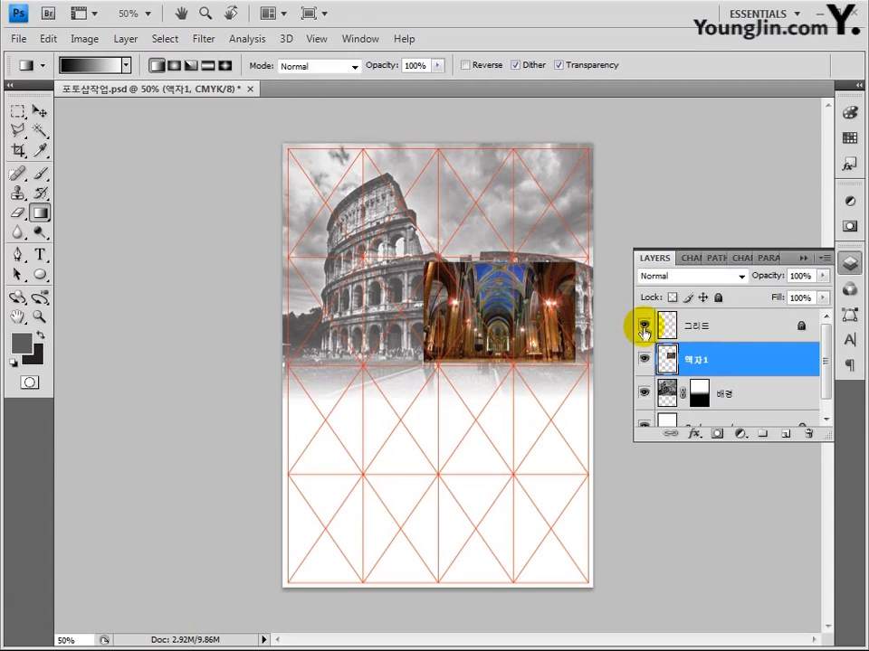
left_click(643, 328)
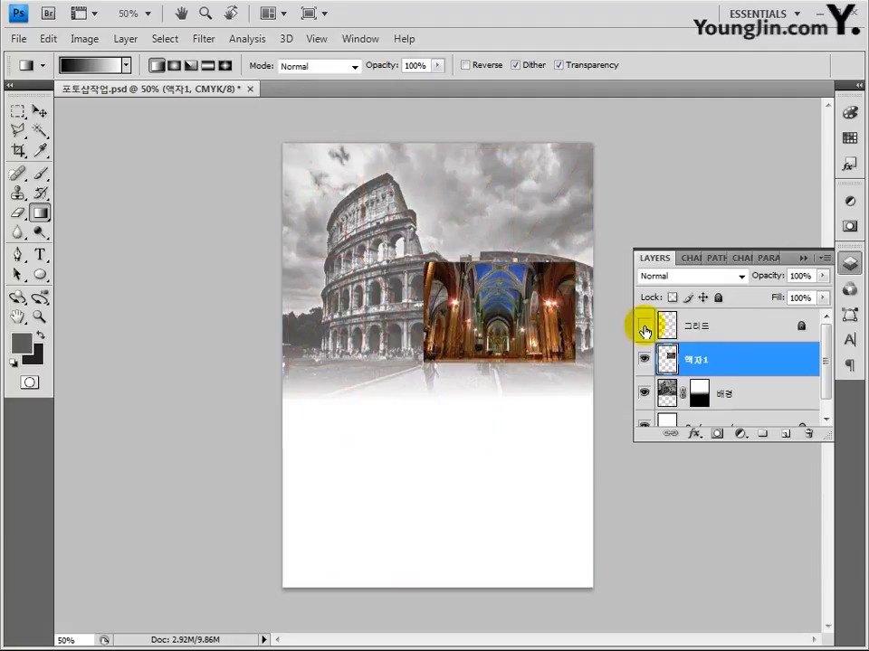
Give the 액자1 layer a drop shadow with a 140° angle, 13 px distance and 8 px size.
left_click(714, 364)
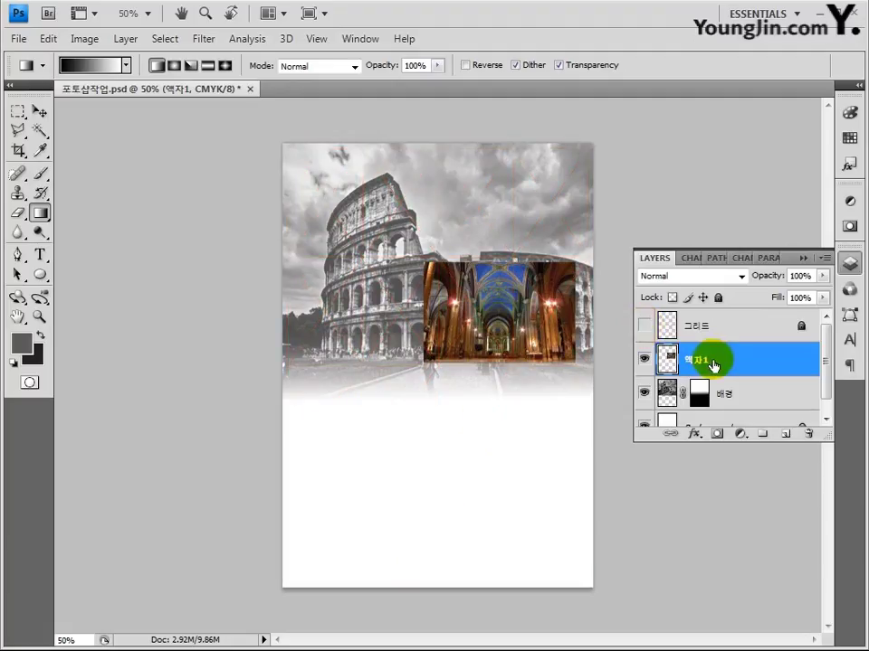
double_click(714, 364)
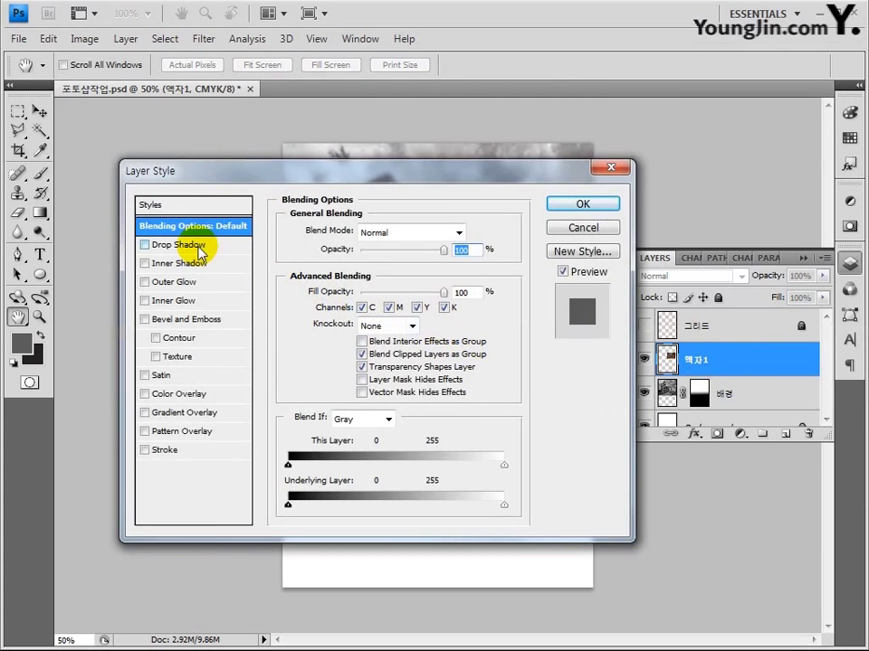
left_click(199, 247)
double_click(384, 275)
type("140")
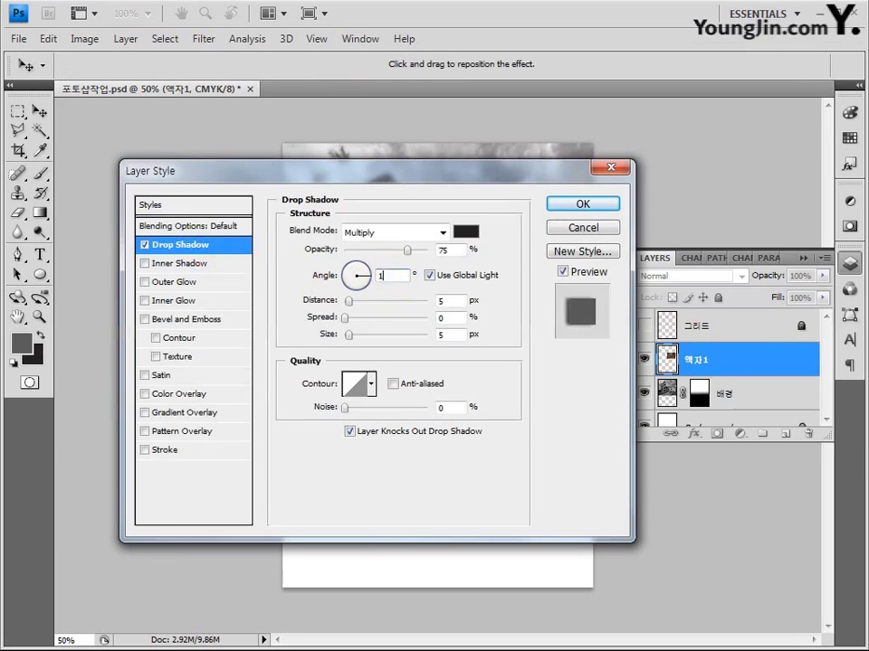
type("13")
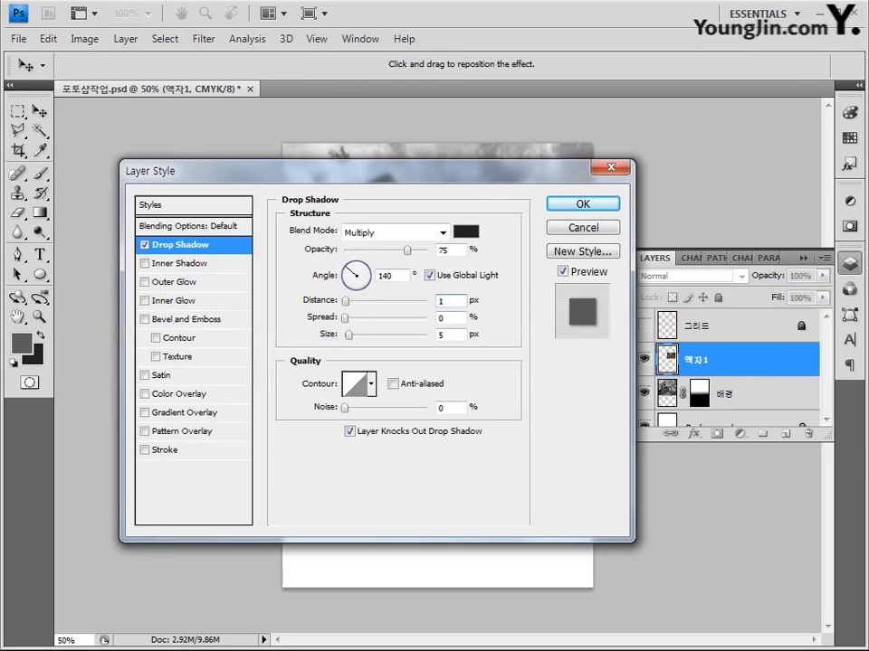
type("8")
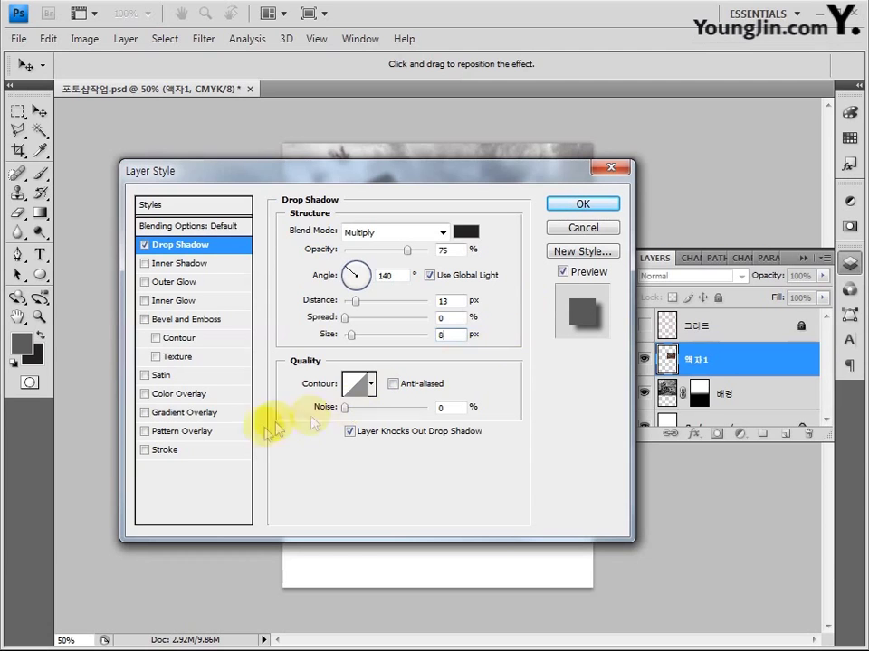
Add a 7 px white inside stroke with CMYK values 0, 0, 0, 0 to the 액자1 layer and apply the layer style.
left_click(166, 452)
double_click(443, 230)
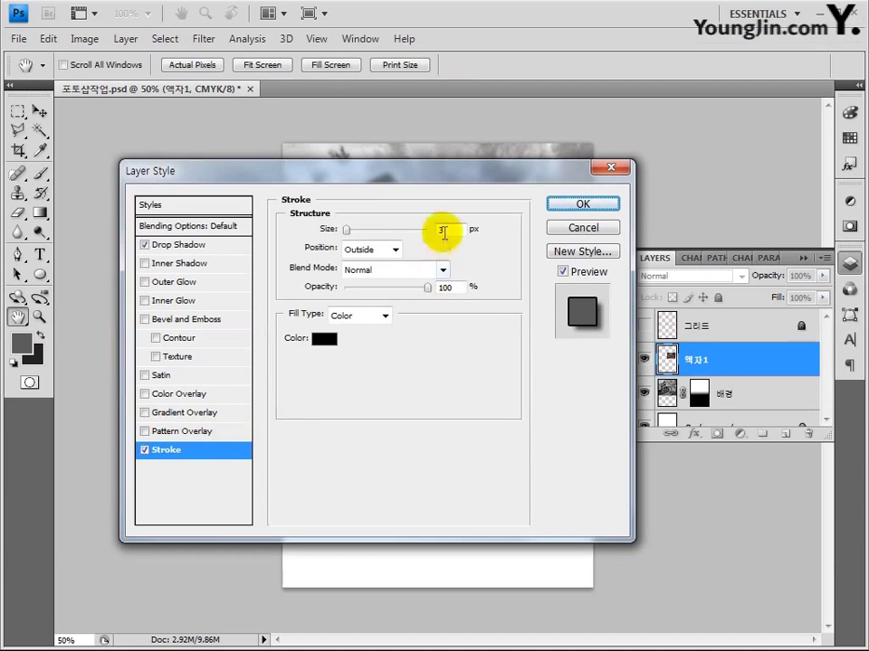
type("7")
key("Tab")
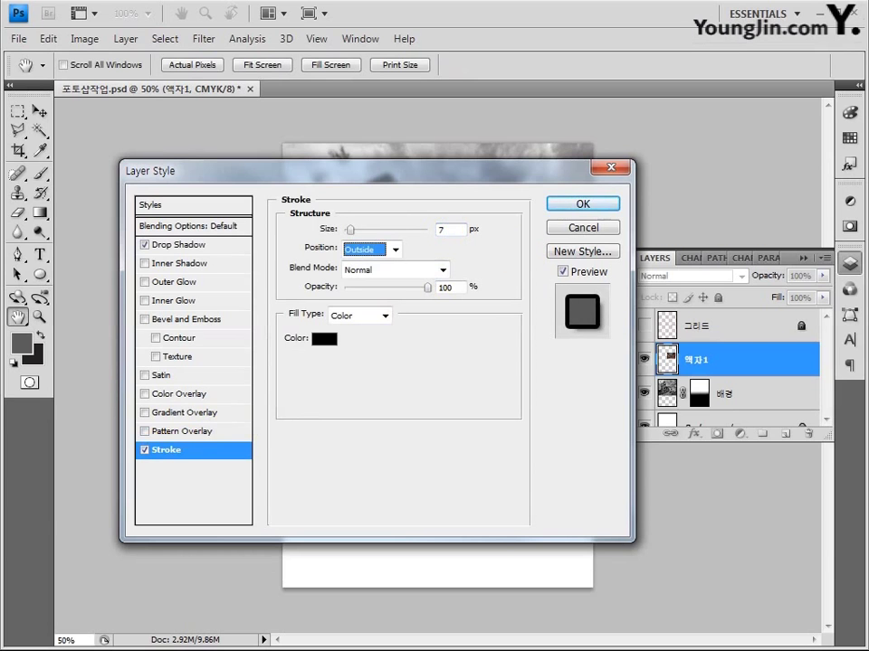
key("Down")
left_click(324, 339)
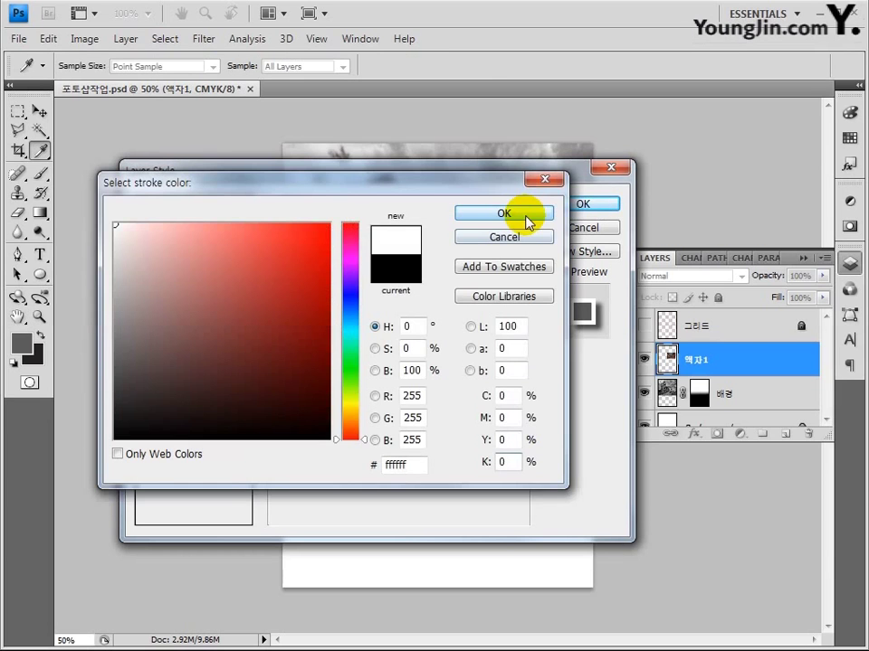
left_click(525, 218)
left_click(556, 207)
key("g")
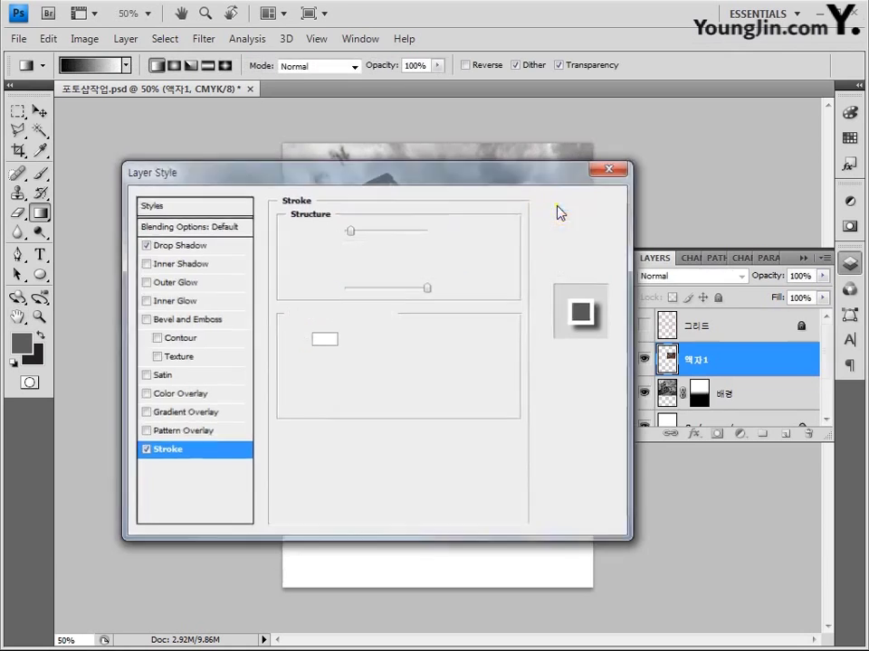
Create a new layer above 액자1 and make a rectangular selection around the picture area inside its white frame.
left_click_drag(728, 256, 730, 118)
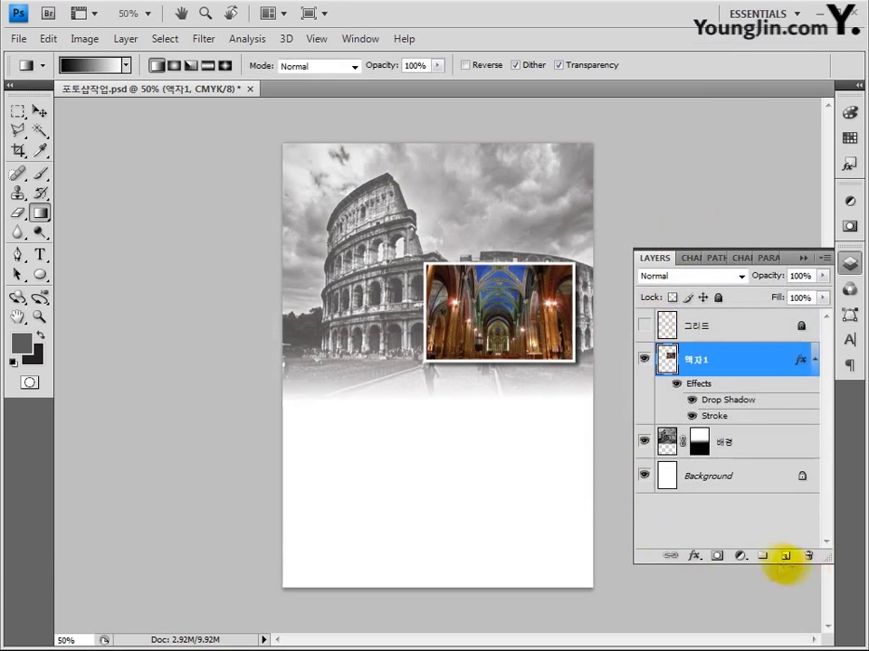
left_click(785, 557)
left_click(17, 112)
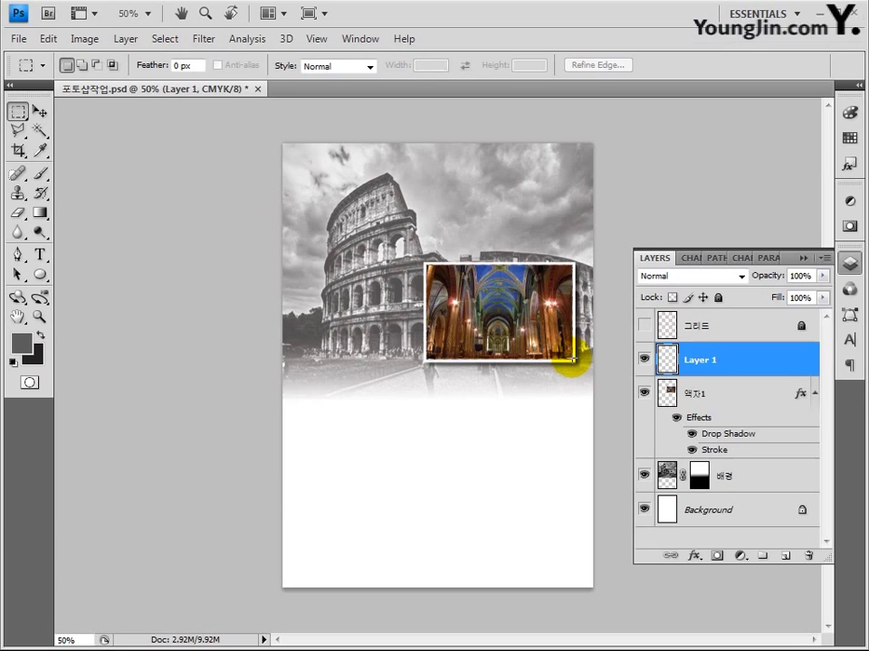
left_click_drag(426, 265, 573, 360)
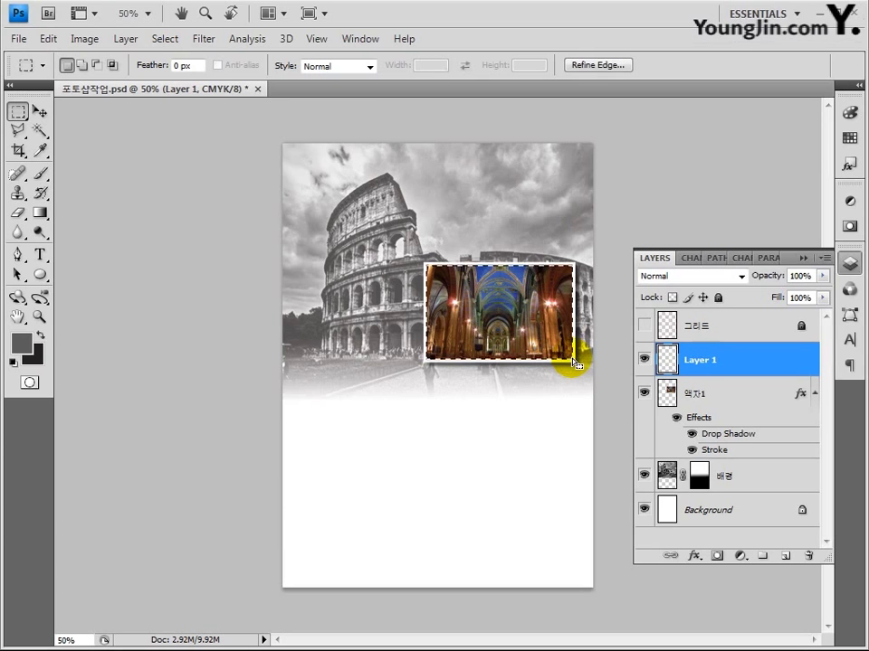
Set the foreground colour to CMYK 0, 0, 0, 100, fill the selection on Layer 1 with it, and deselect.
left_click(22, 343)
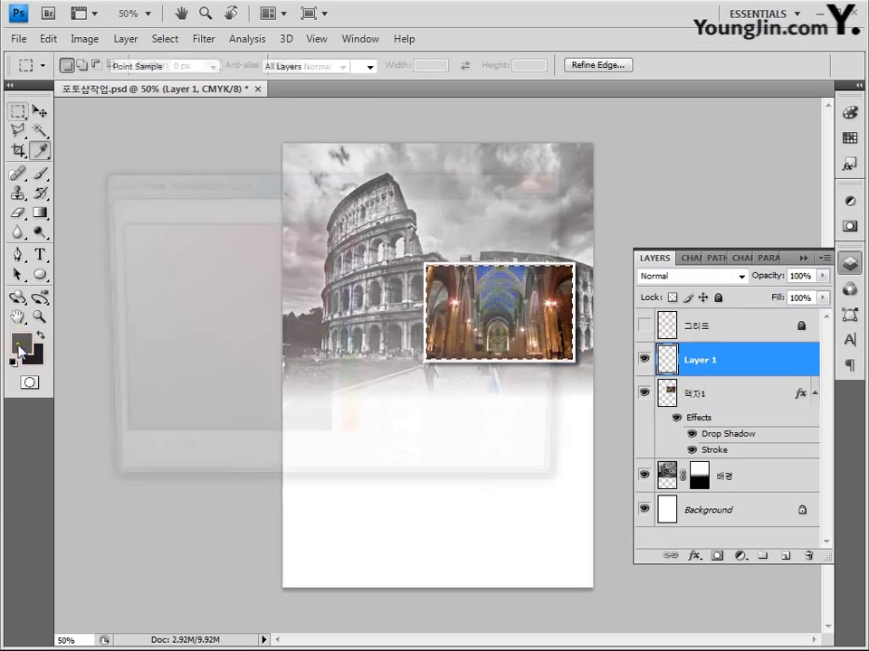
left_click(501, 395)
type("0")
key("Tab")
type("0")
key("Tab")
type("0")
key("Tab")
type("100")
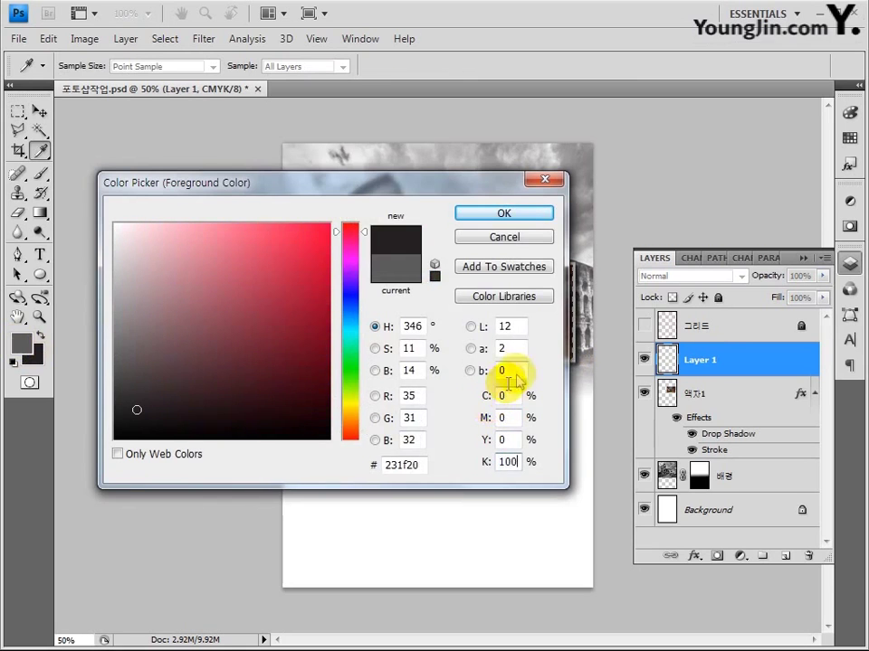
left_click(517, 214)
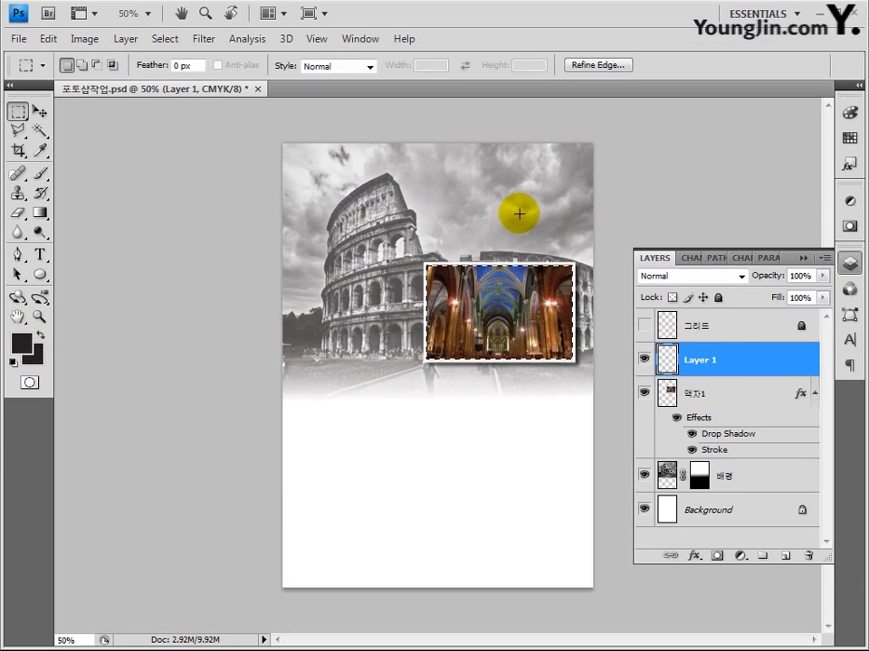
key("alt+BackSpace")
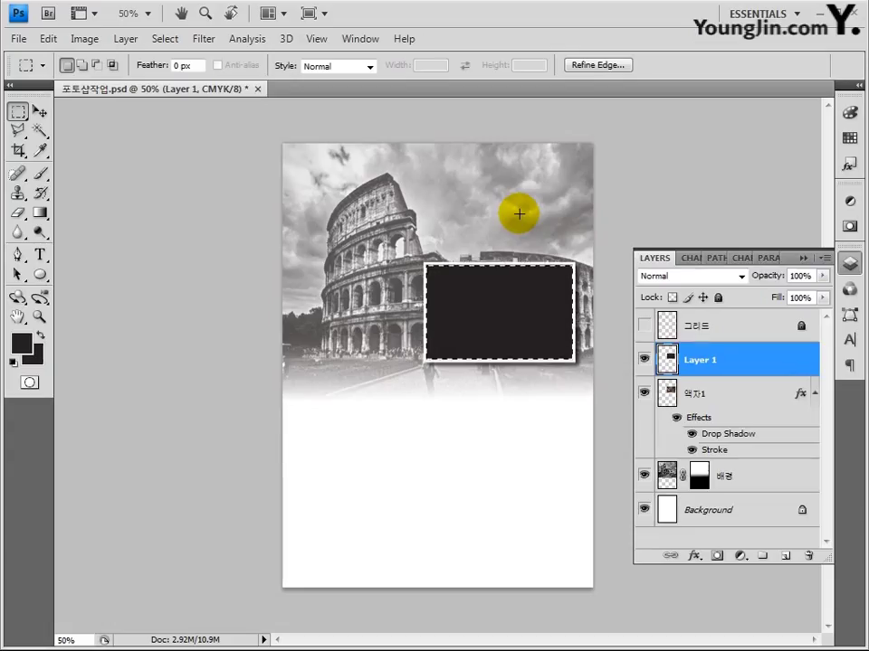
key("ctrl+d")
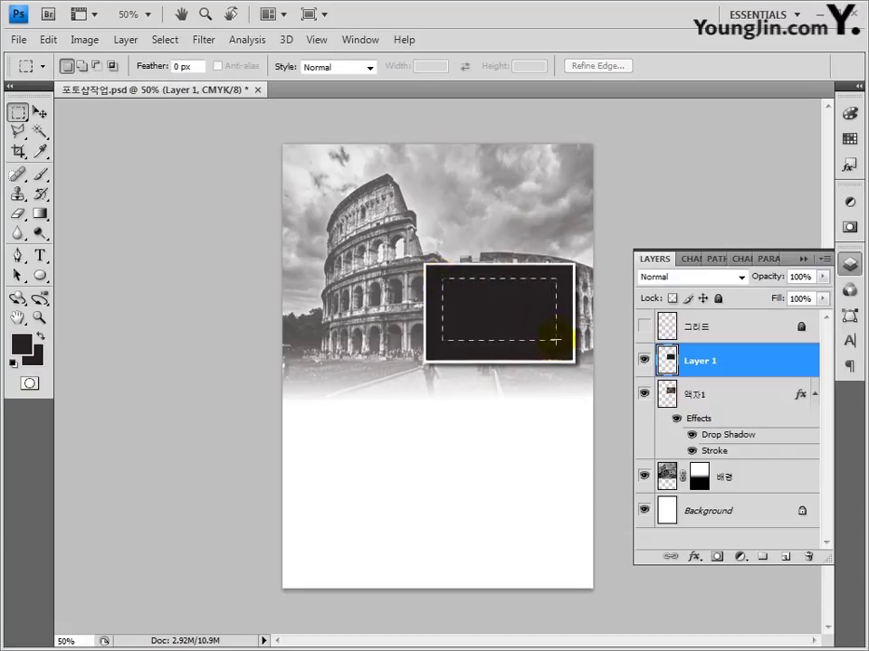
Delete an evenly inset rectangle from the middle of Layer 1's black fill to leave a black border around the photo, and deselect.
left_click_drag(555, 341, 554, 346)
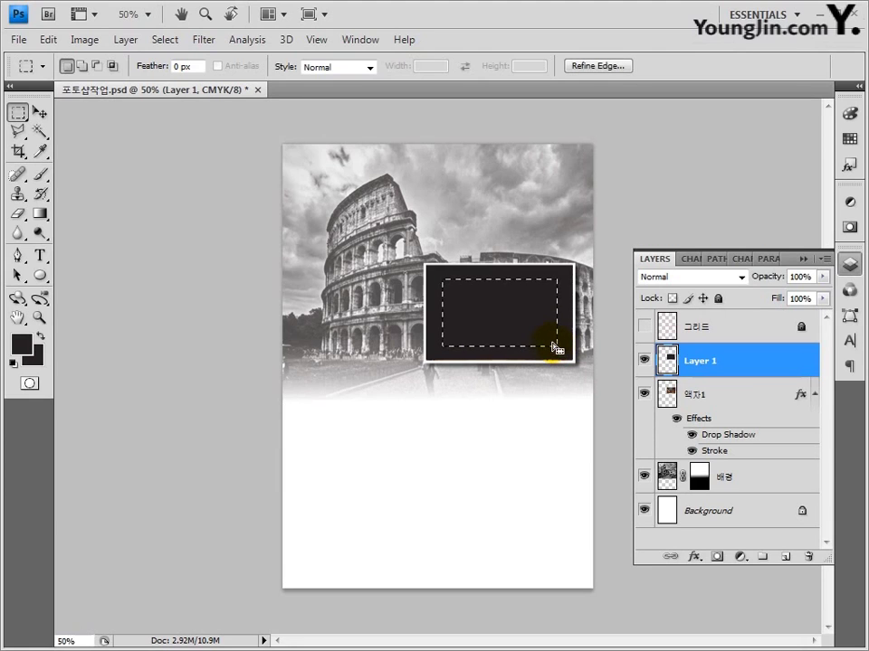
key("ctrl+shift+v")
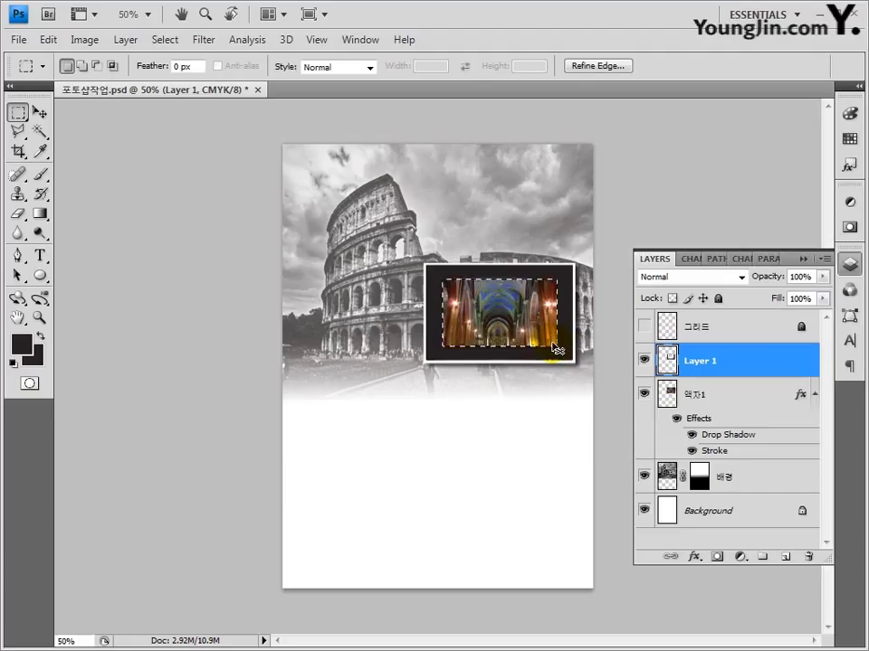
key("ctrl+d")
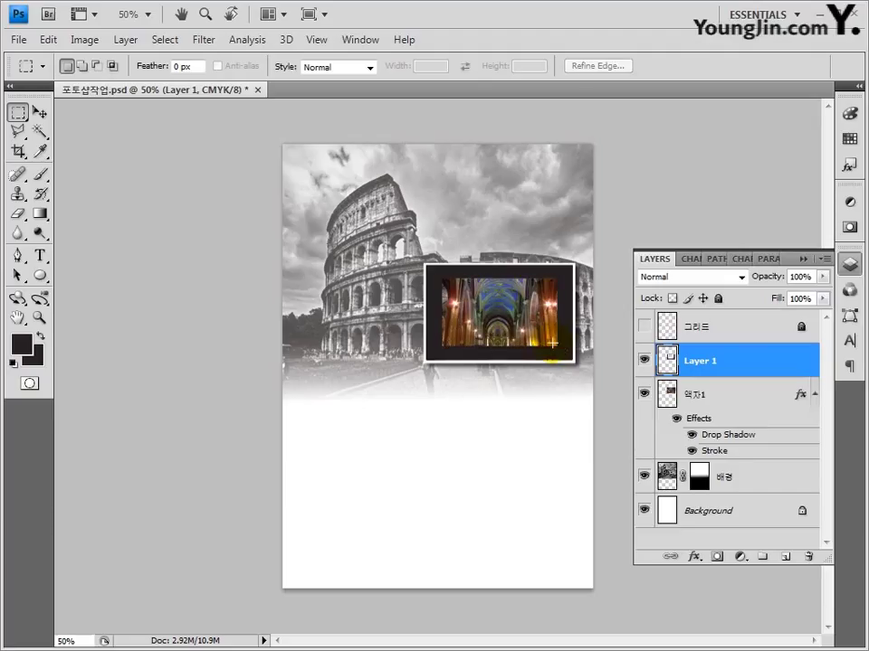
Outline the mitred right side of Layer 1's black border with the Pen tool, convert it to a selection, and cut it onto its own layer.
left_click(692, 358)
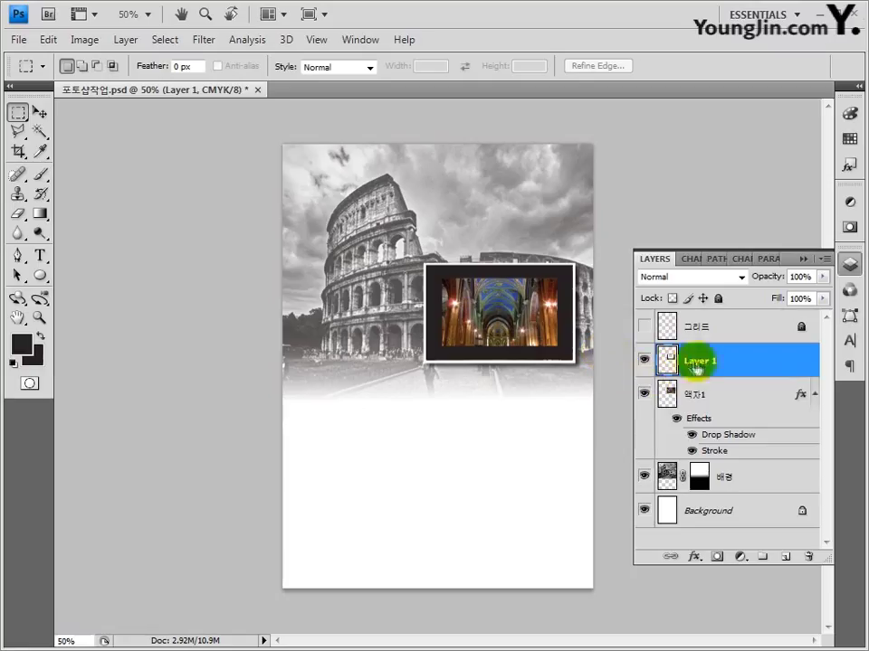
left_click(699, 367)
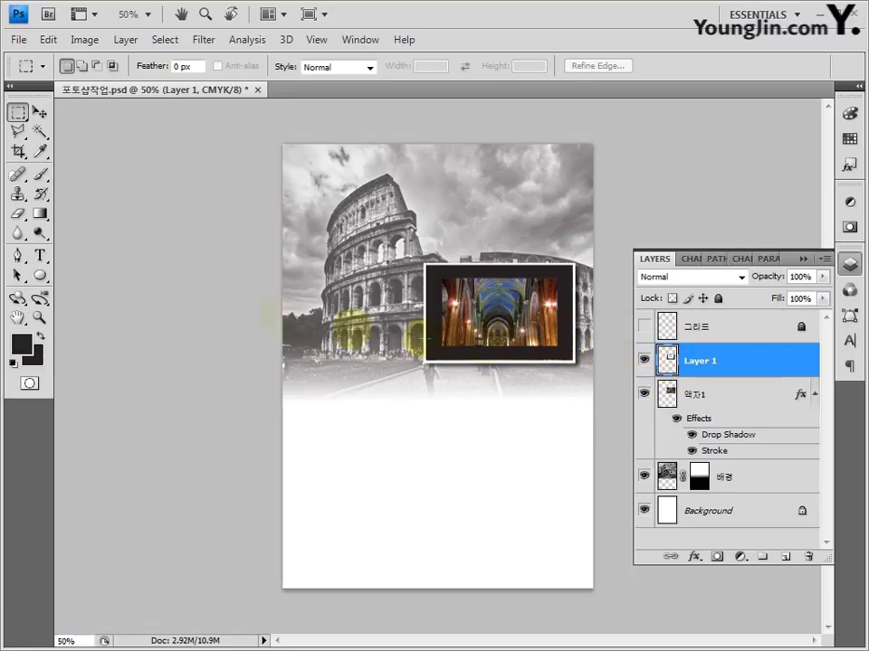
left_click(16, 257)
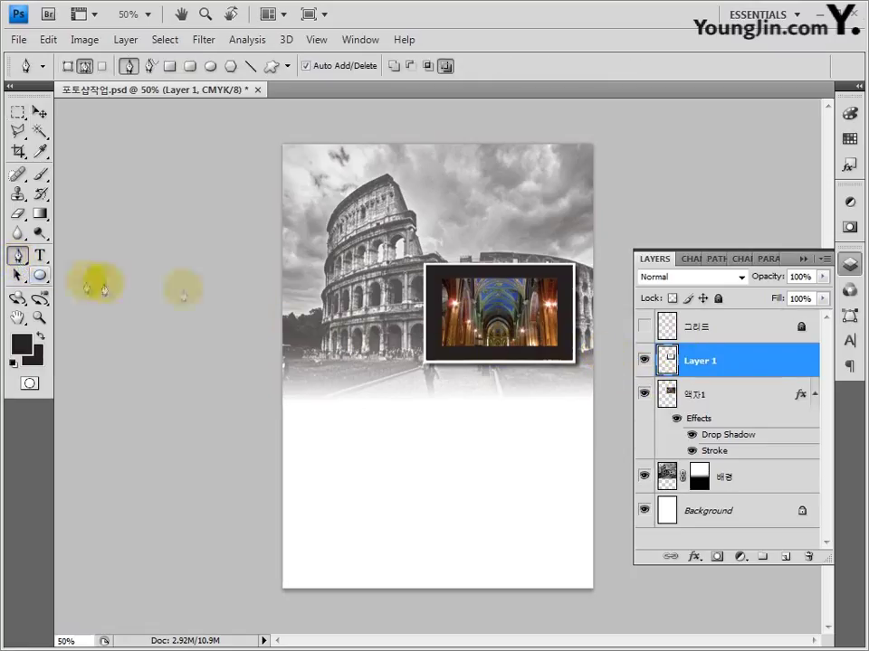
left_click(556, 280)
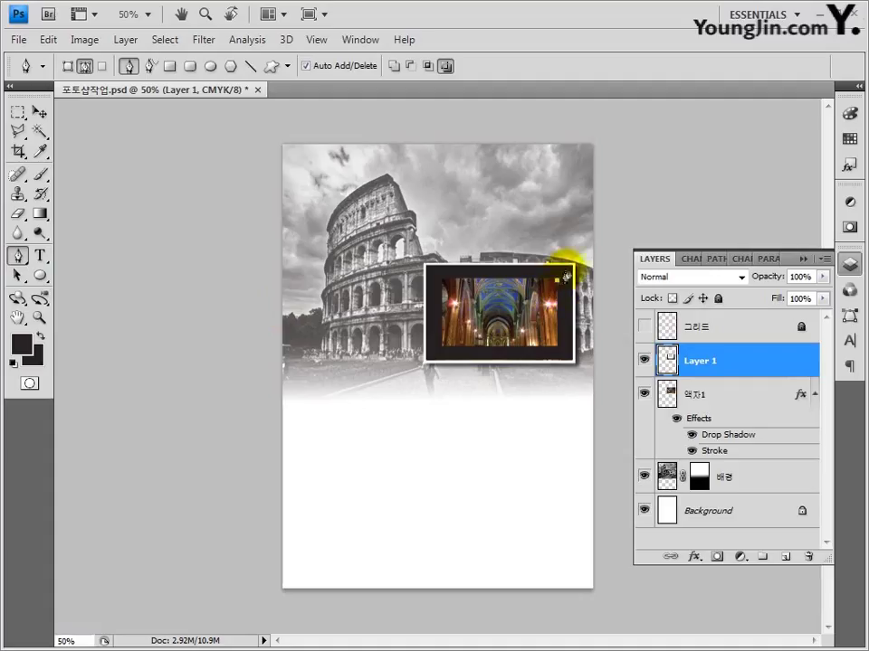
left_click(573, 266)
left_click(572, 366)
left_click(556, 347)
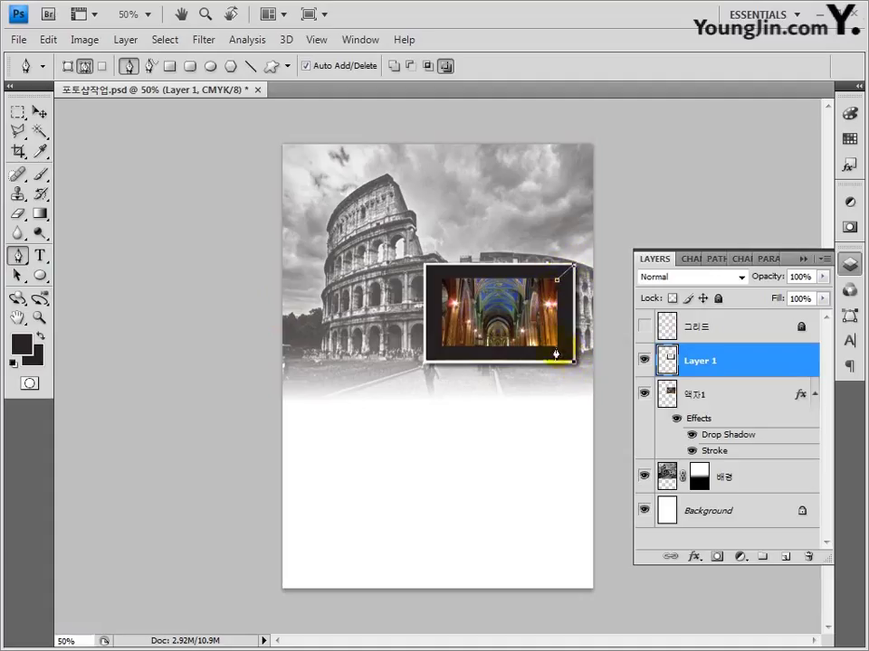
left_click(556, 281)
key("ctrl+Return")
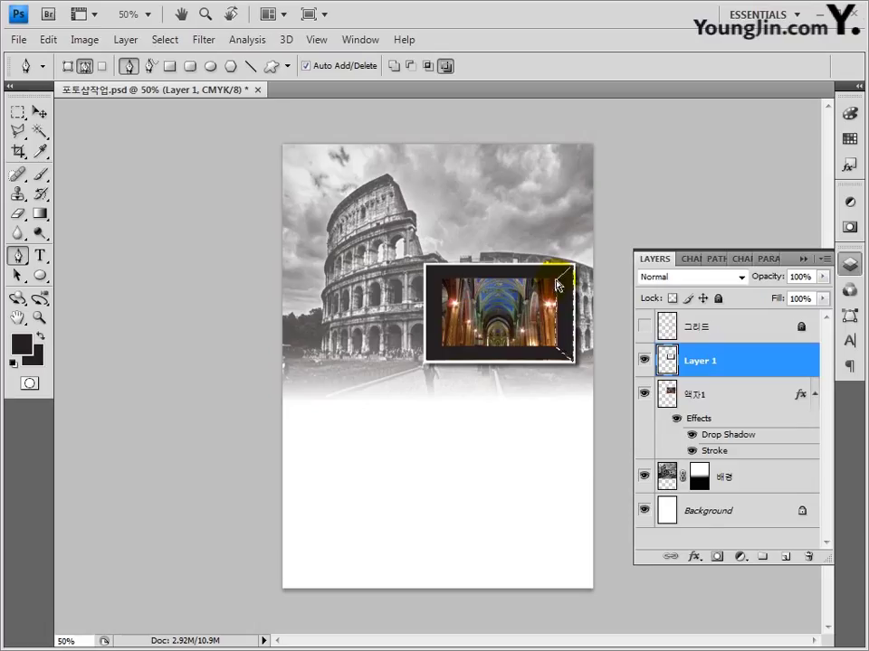
key("ctrl+j")
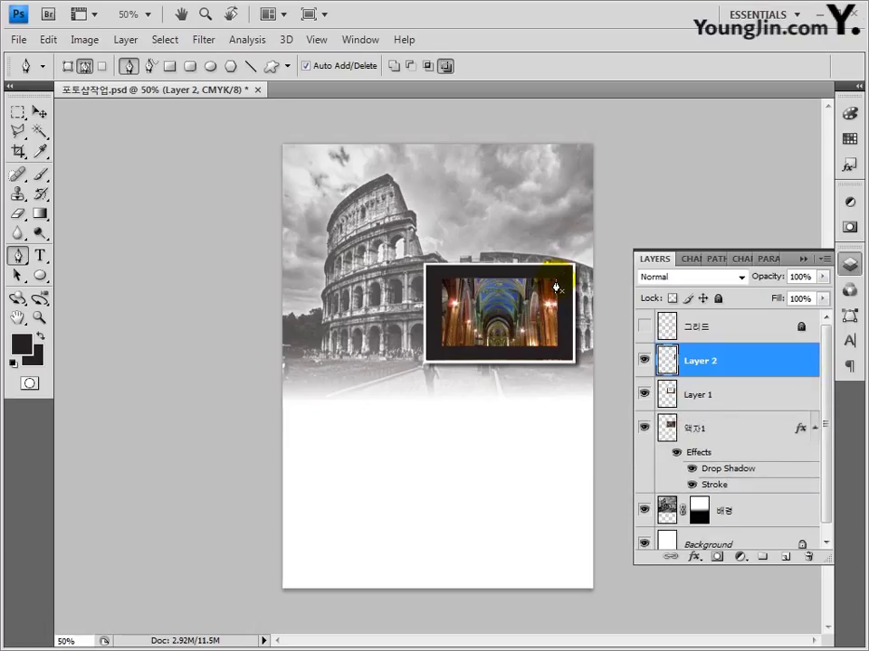
Rename the new layer holding the right side of the black border as 효과1-1.
left_click(702, 367)
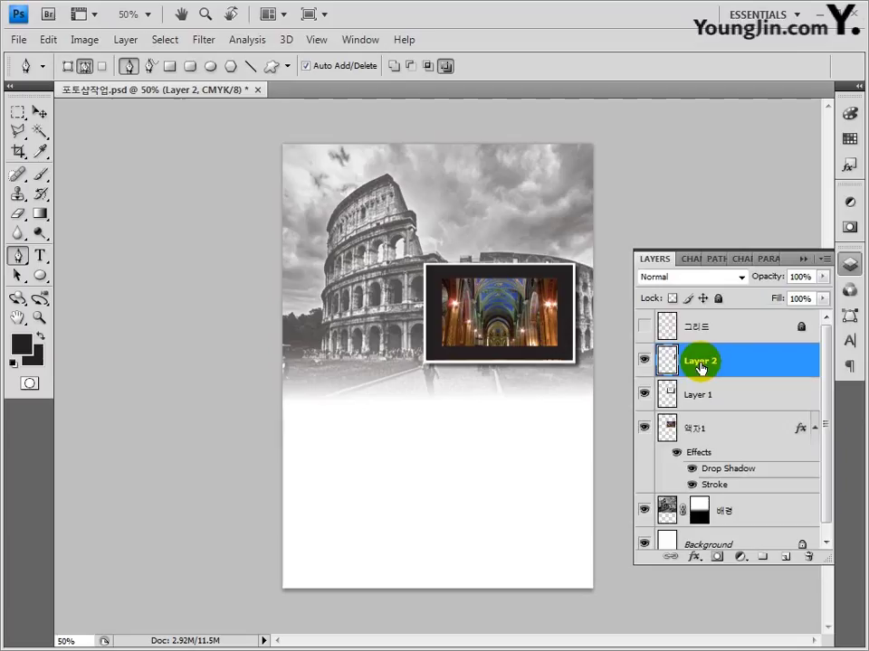
double_click(702, 366)
type("액자1-1")
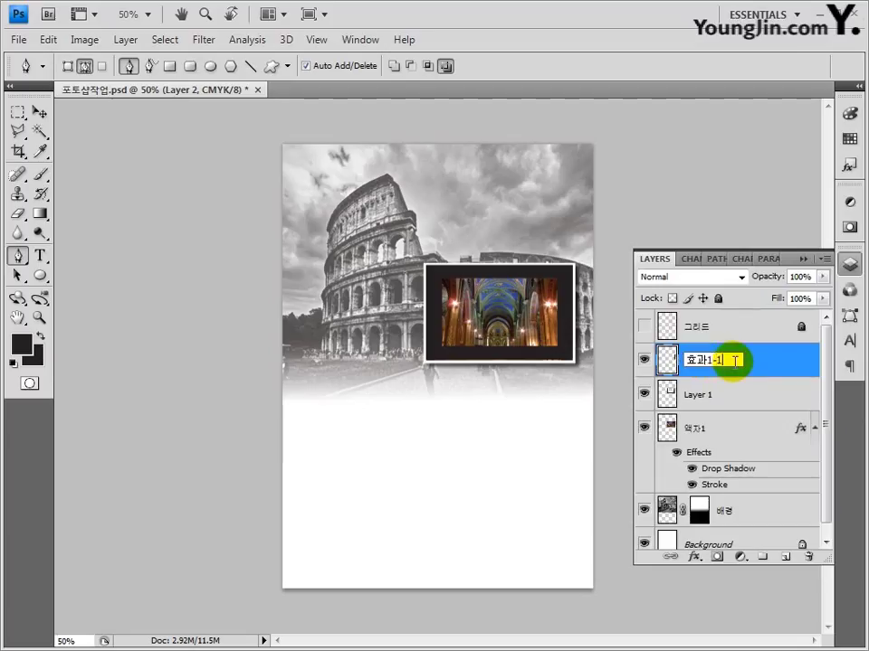
key("Return")
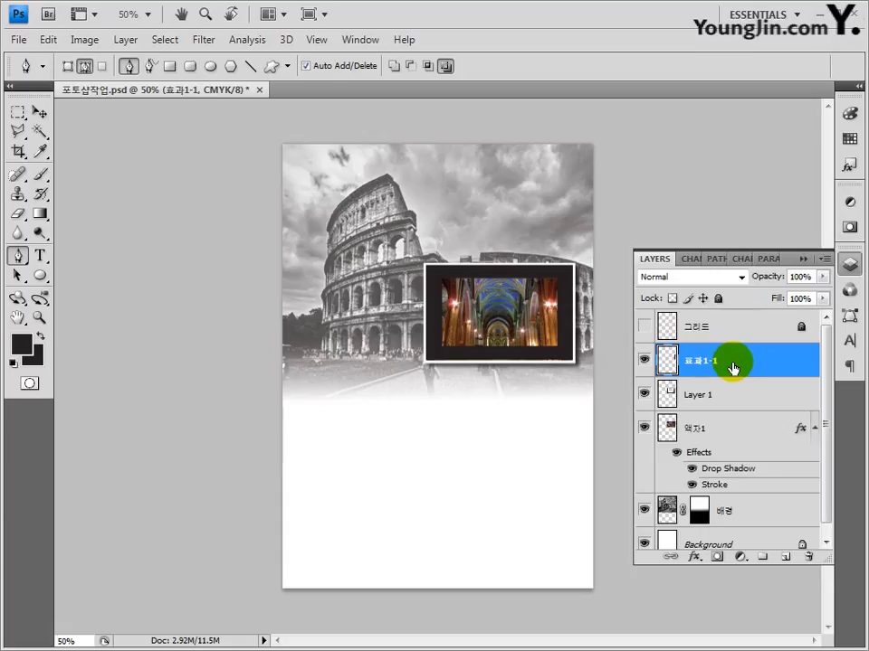
Outline the mitred bottom side of Layer 1's black border with the Pen tool and cut it onto its own layer named 효과1-2.
left_click(698, 395)
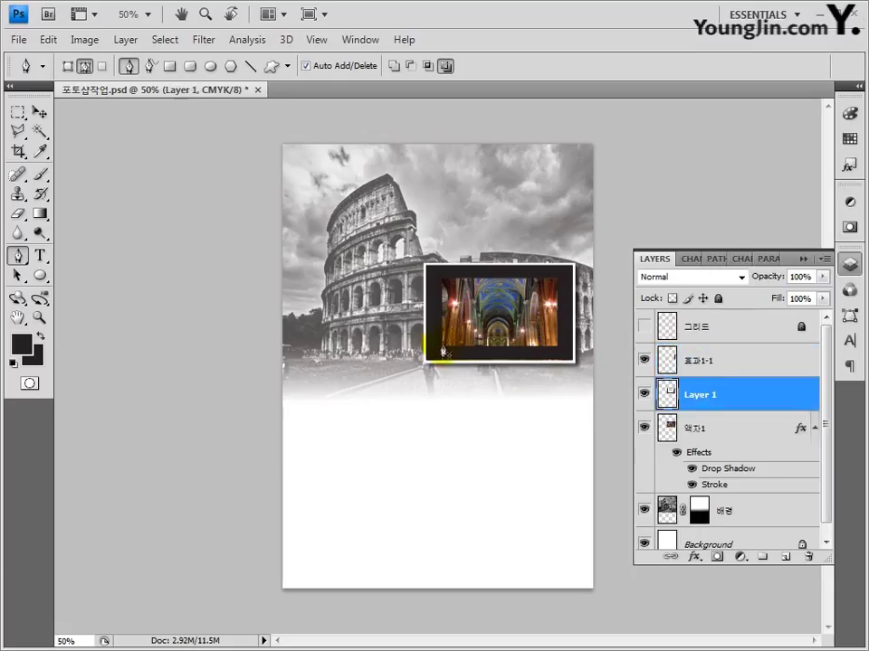
left_click(556, 346)
left_click(574, 361)
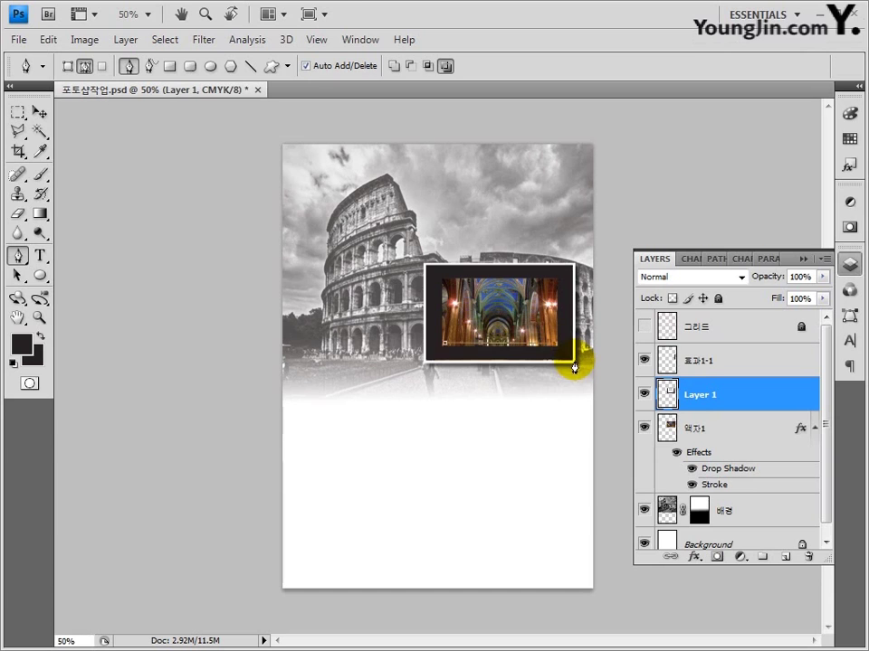
left_click(424, 363)
left_click(444, 342)
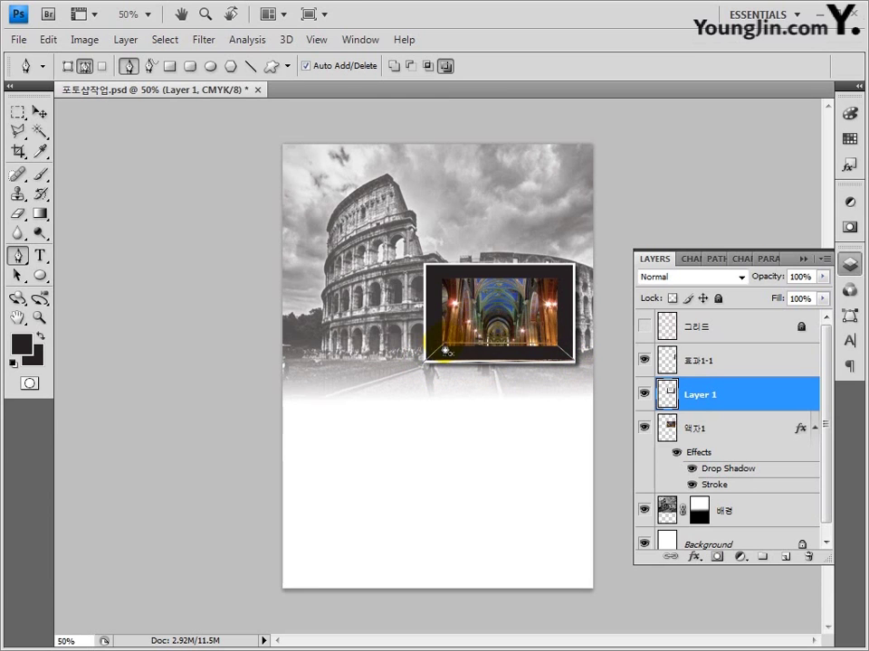
key("ctrl+Return")
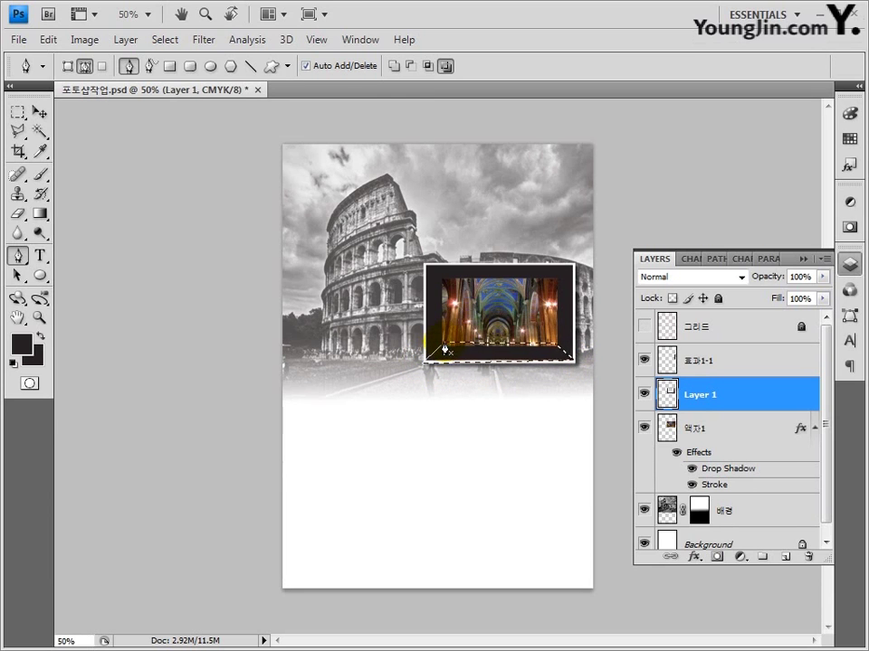
key("ctrl+shift+alt+n")
double_click(697, 395)
type("효")
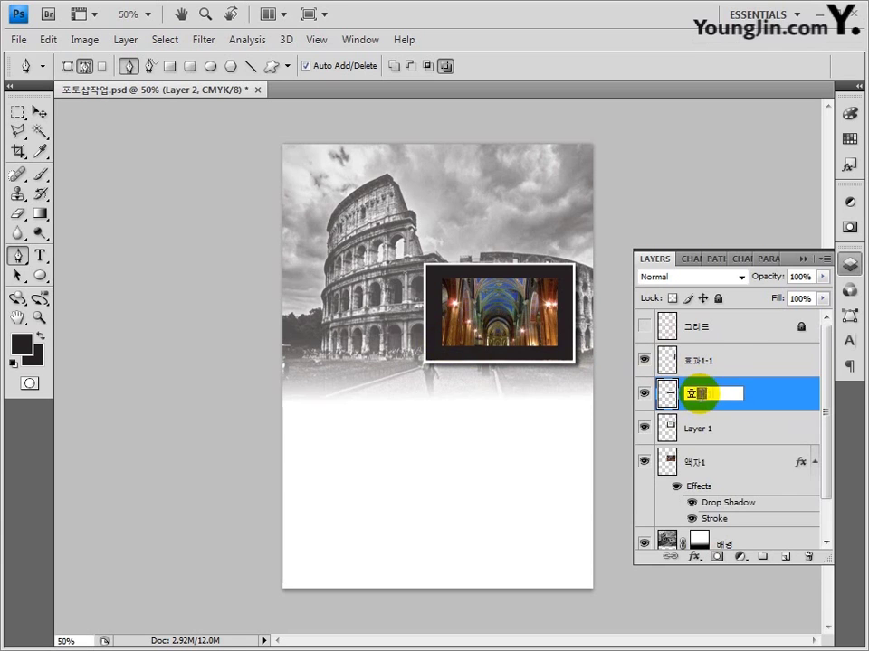
type("과1-2")
key("Return")
Cut the mitred left side of Layer 1's black border onto its own layer named 효과1-3.
left_click(697, 429)
key("ctrl+shift+alt+n")
double_click(705, 428)
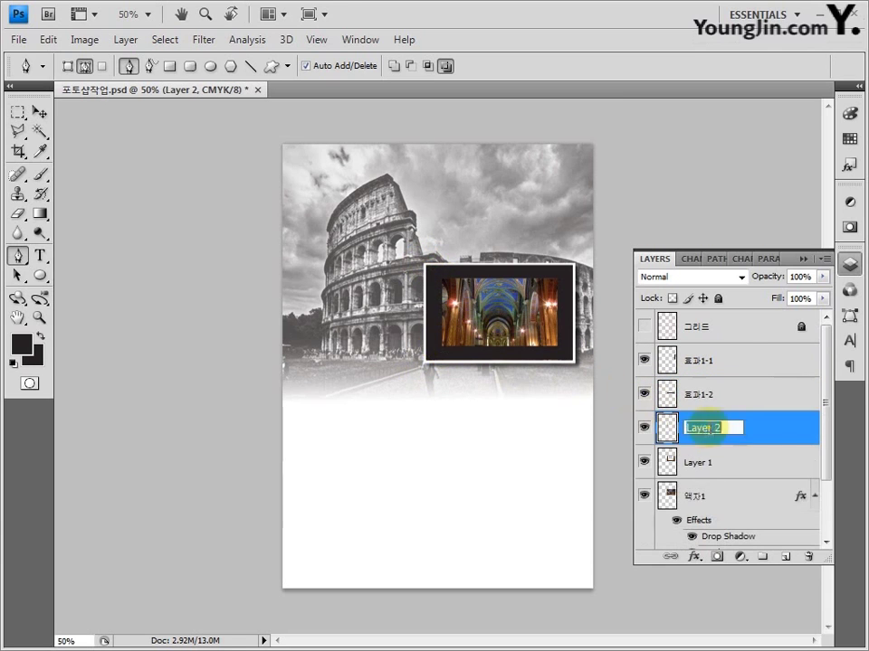
type("효과1-3")
key("Return")
Cut the mitred top side of Layer 1's black border onto its own layer named 효과1-4.
left_click(805, 462)
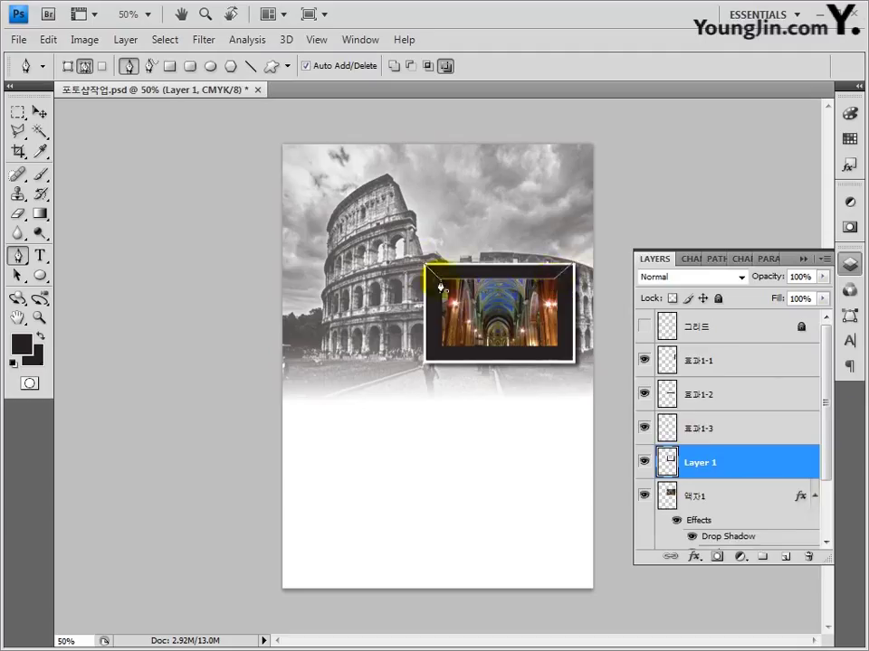
key("ctrl+shift+alt+n")
double_click(756, 476)
type("효과1-4")
key("Return")
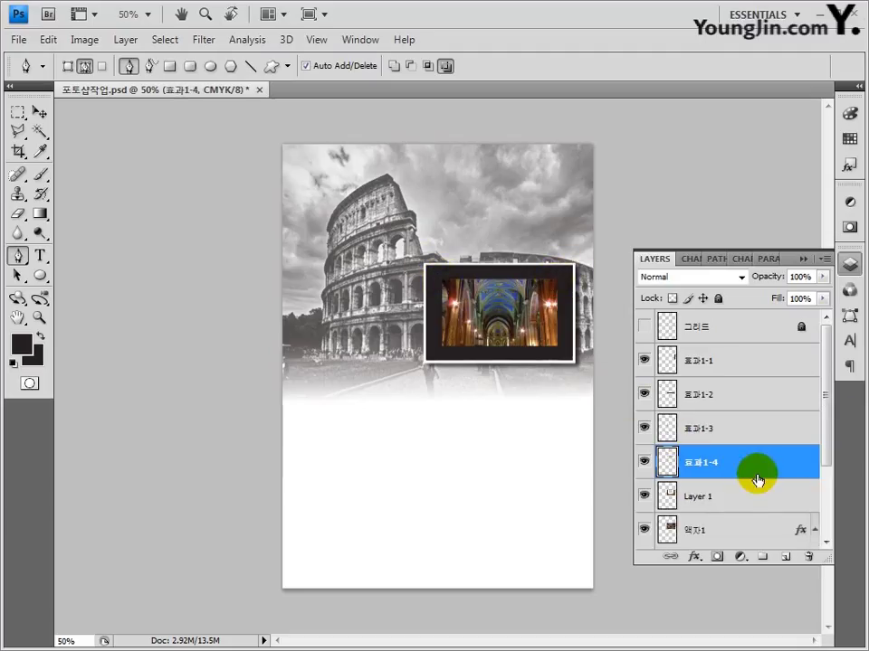
Delete the leftover Layer 1 above the 액자1 layer.
key("v")
left_click(711, 493)
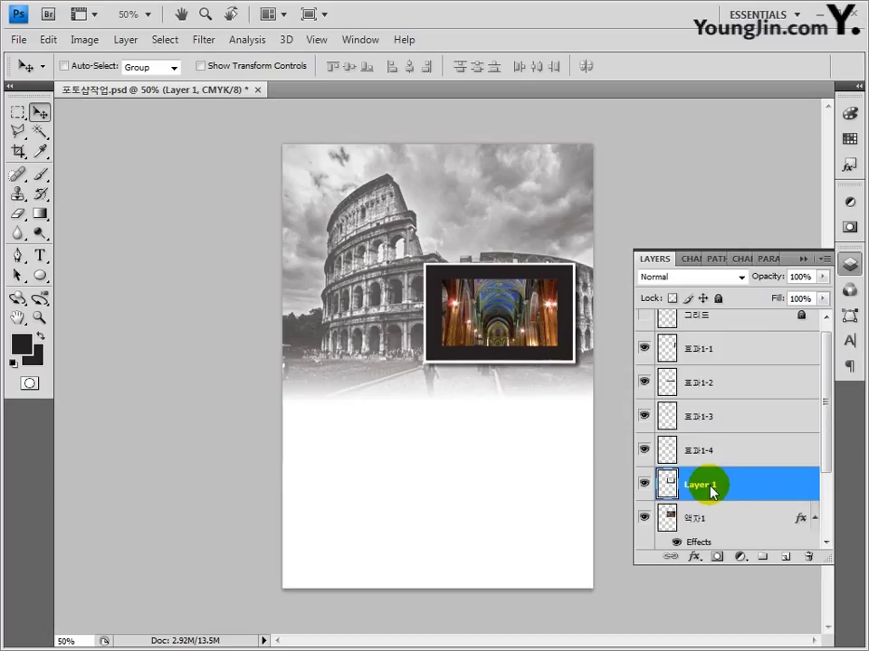
key("ctrl+e")
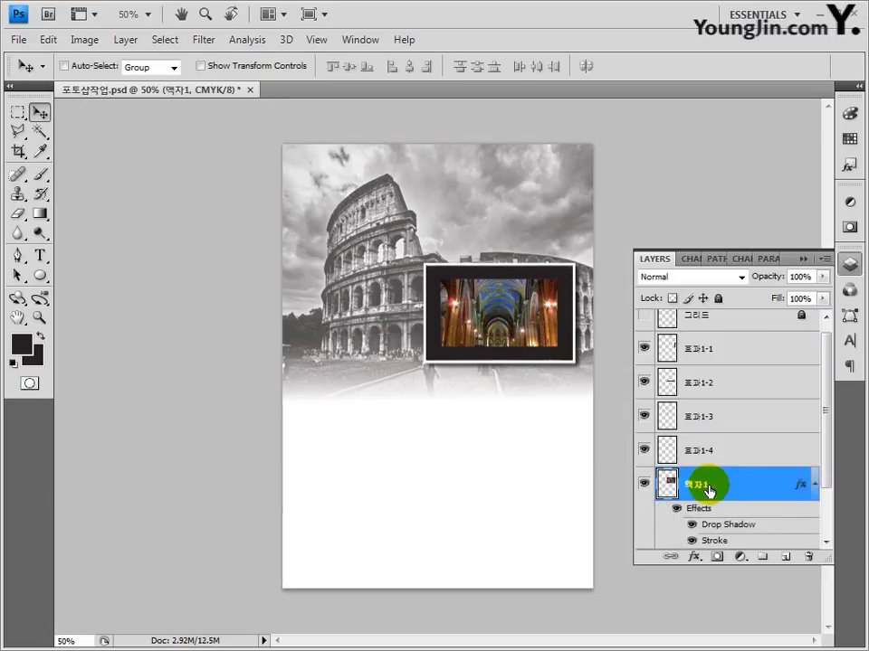
Set the opacity of layer 효과1-1 to 40% and of layer 효과1-2 to 25%.
left_click(742, 358)
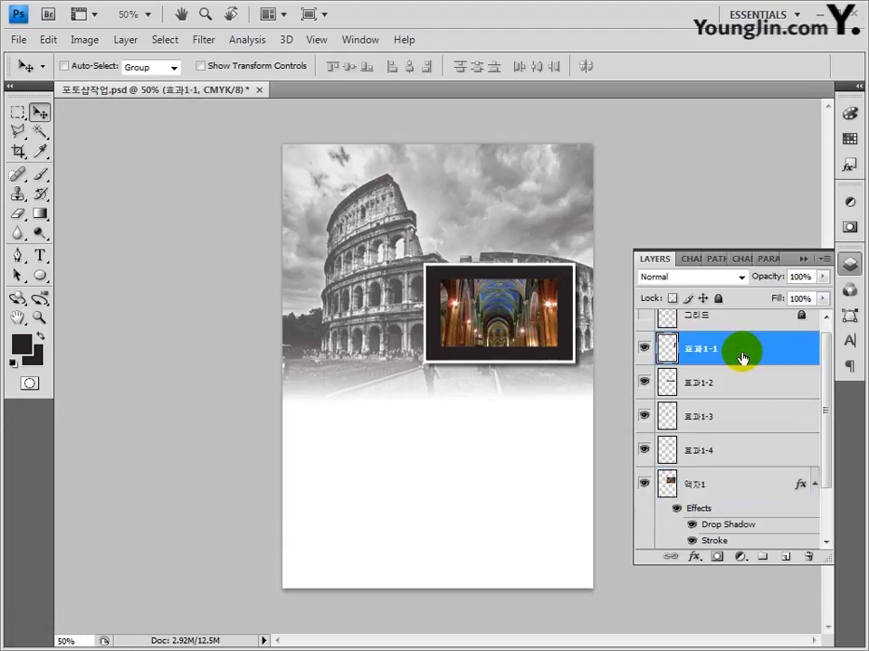
left_click(798, 276)
type("40")
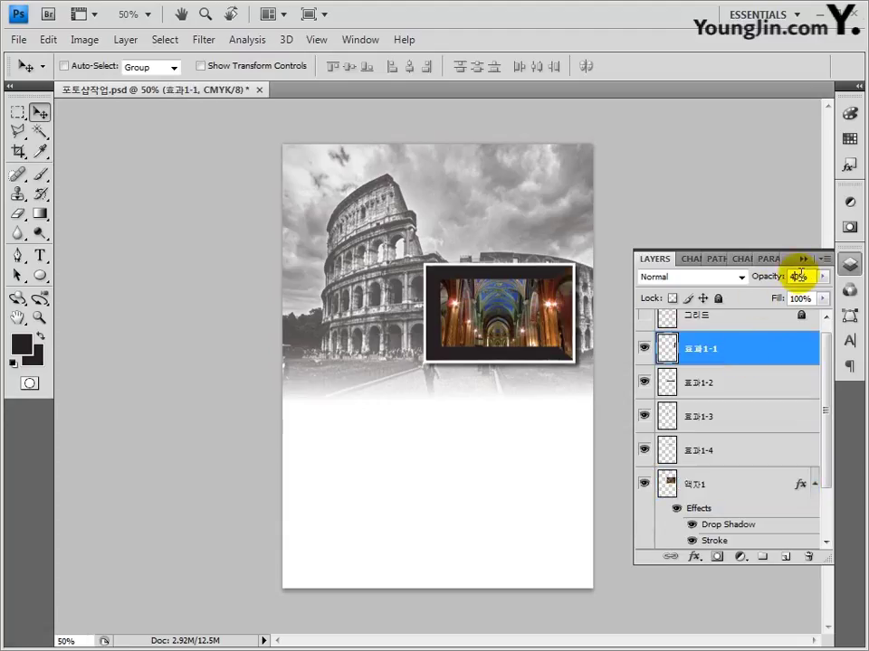
left_click(698, 384)
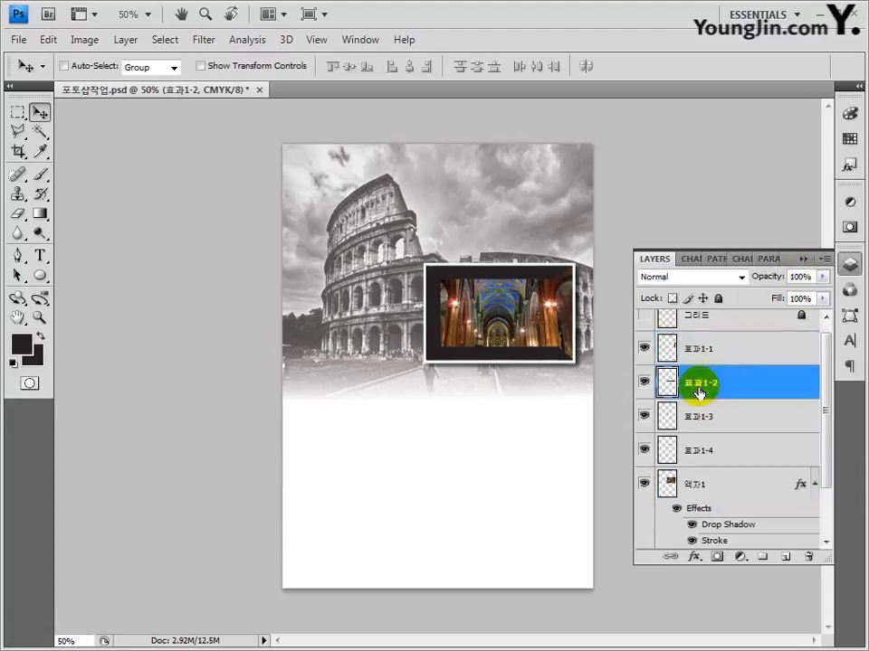
left_click(798, 276)
type("20")
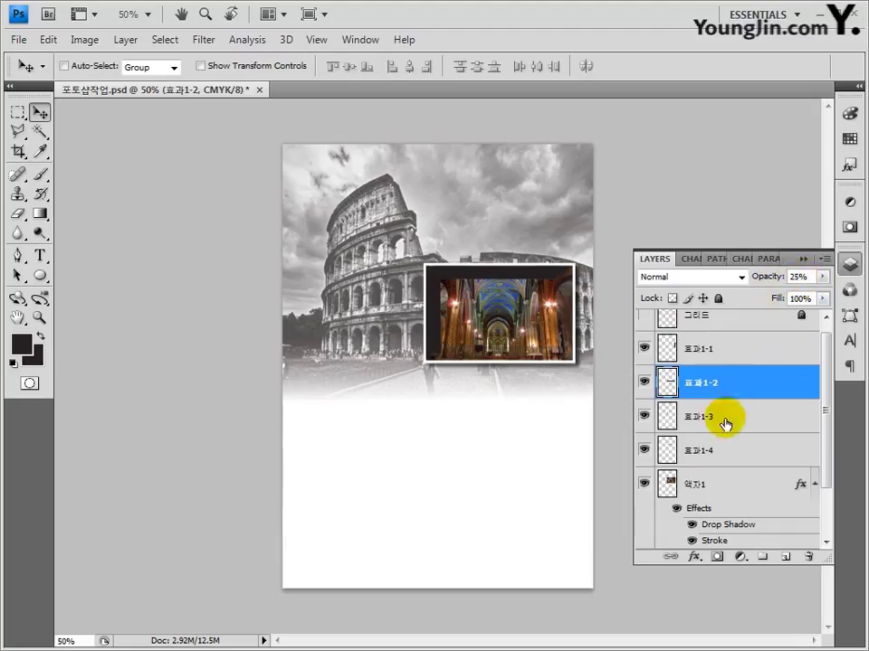
Set the opacity of layer 효과1-3 to 60%.
left_click(724, 419)
left_click(798, 275)
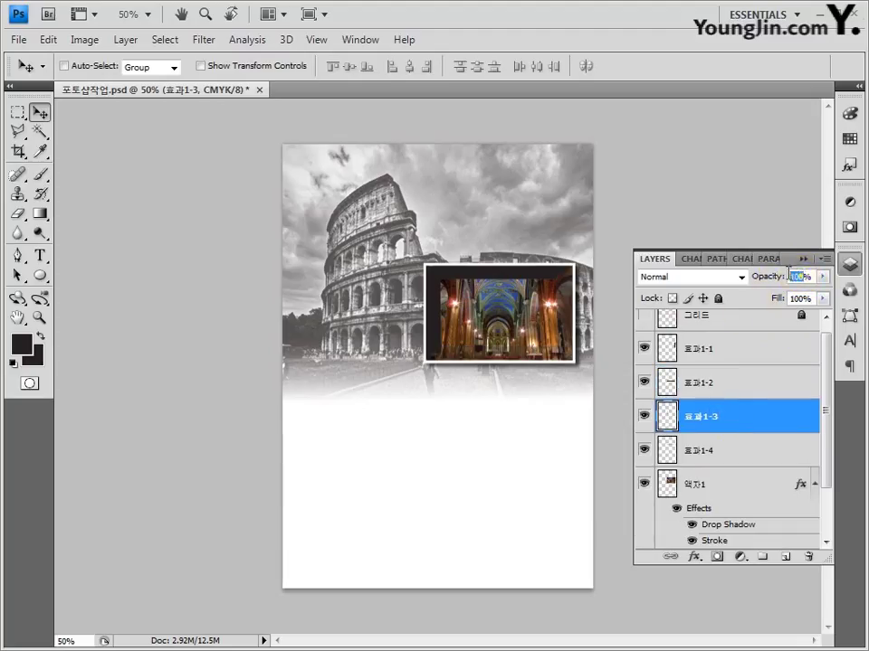
type("60")
Set the opacity of layer 효과1-4 to 25%.
left_click(721, 450)
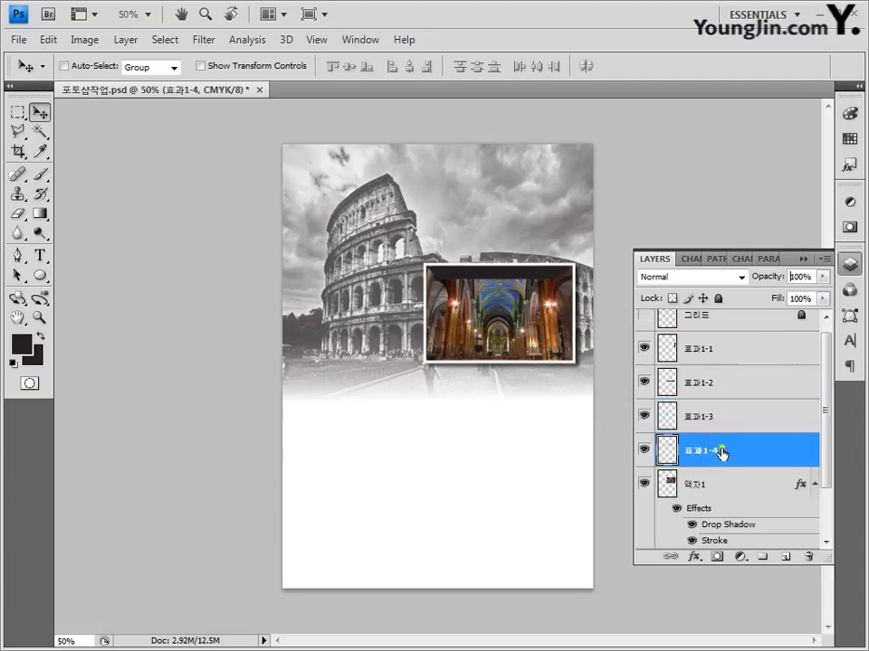
left_click(800, 276)
left_click(793, 275)
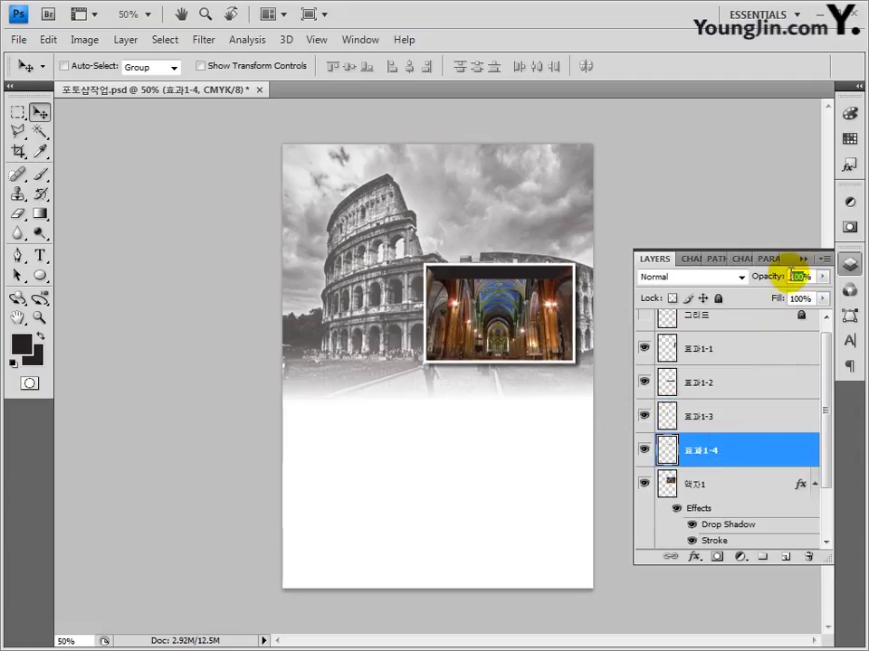
type("25")
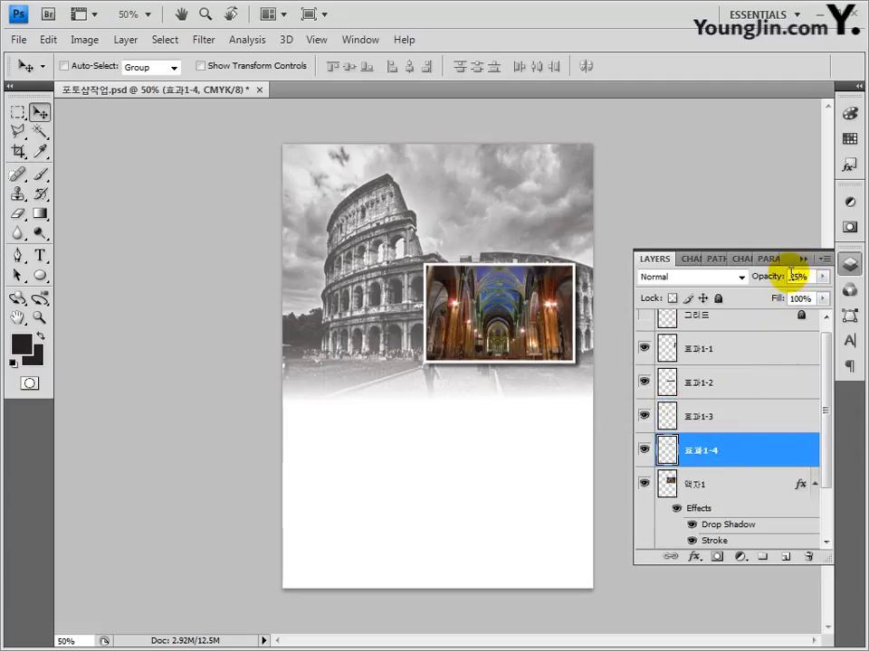
Link the layers 효과1-1, 효과1-2, 효과1-3 and 효과1-4 with the 액자1 photo layer.
left_click(723, 358)
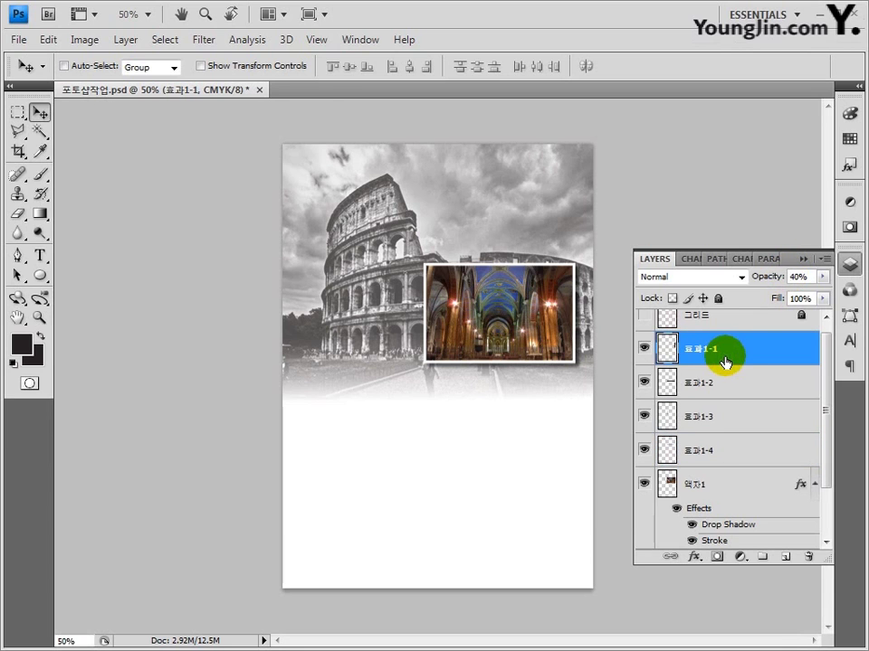
left_click(713, 389, "shift")
left_click(716, 411, "shift")
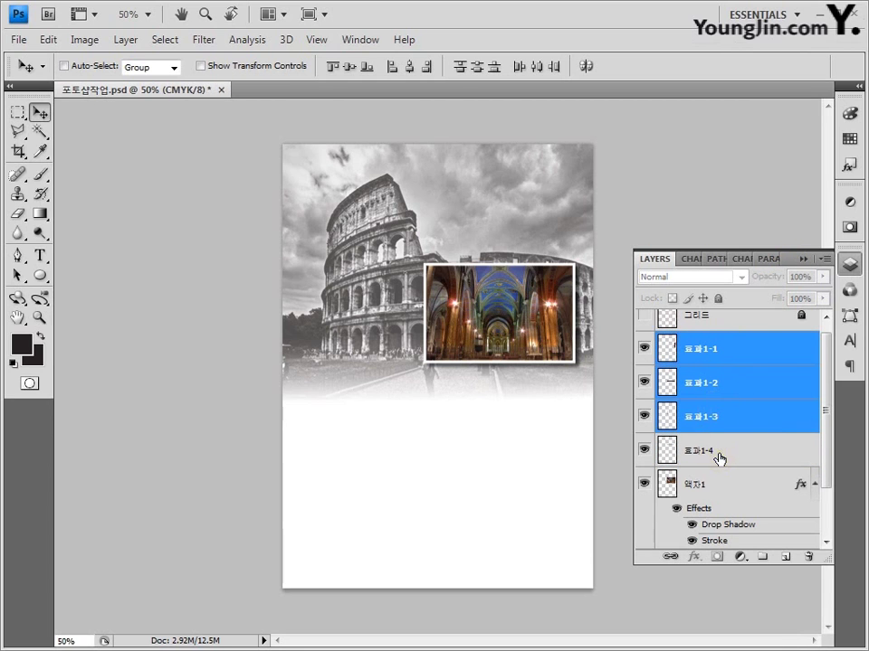
left_click(719, 452, "shift")
left_click(737, 485, "shift")
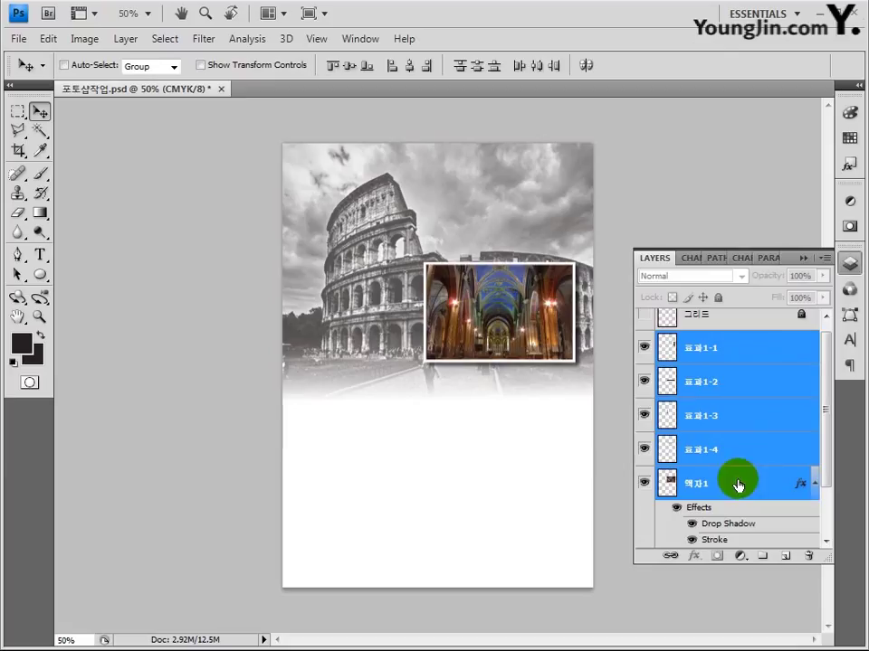
left_click(670, 558)
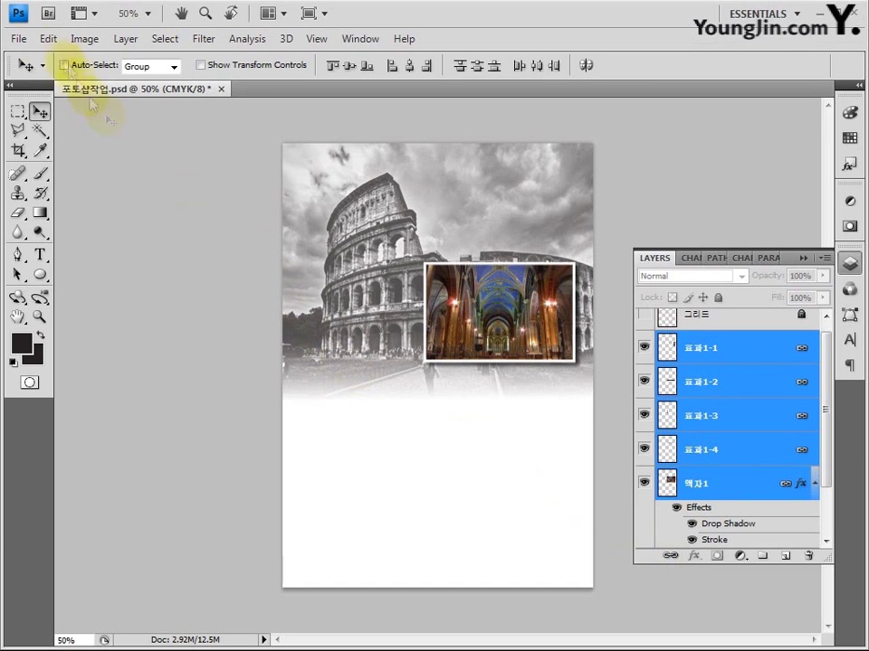
Open the photo 액자2.jpg, copy it into the composition above layer 효과1-1 and name its layer 액자2.
left_click(19, 38)
left_click(33, 74)
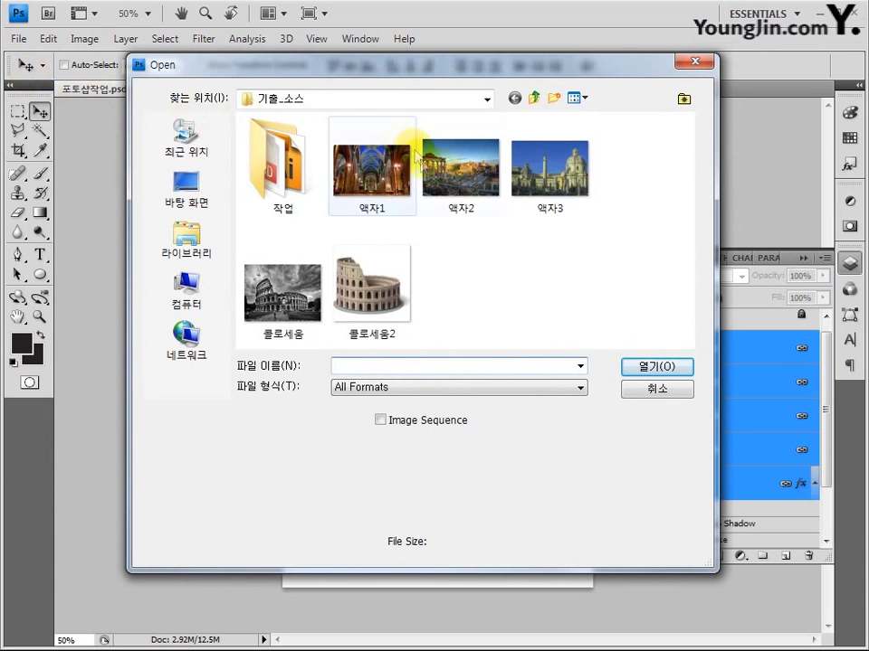
left_click(459, 170)
left_click(639, 369)
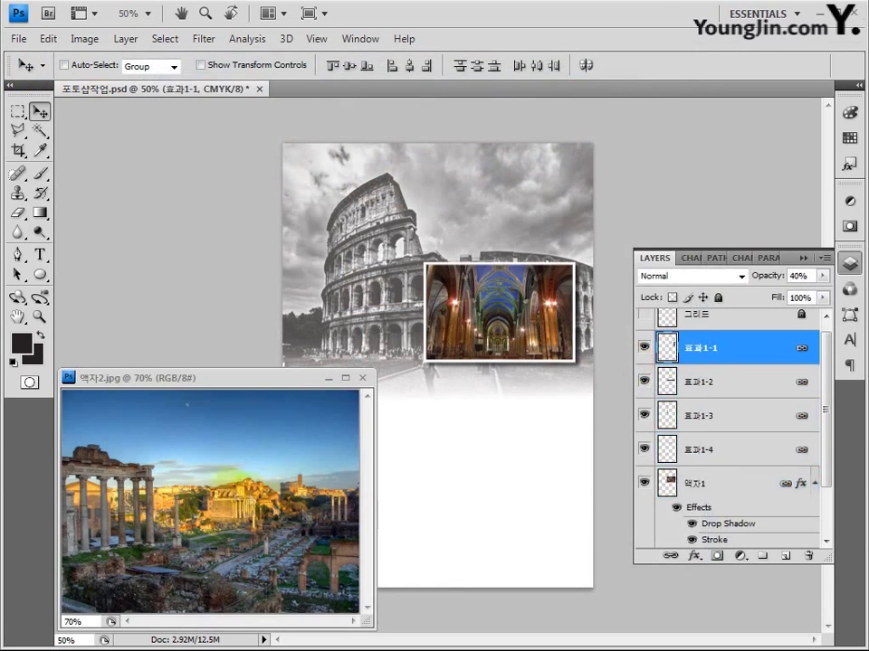
left_click_drag(219, 465, 326, 308)
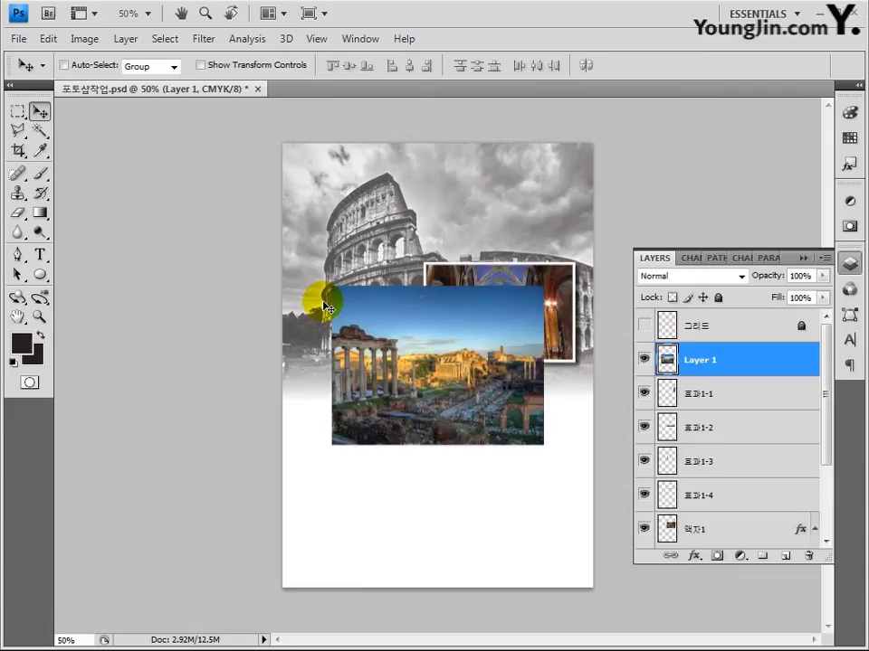
double_click(692, 359)
type("액자2")
key("Return")
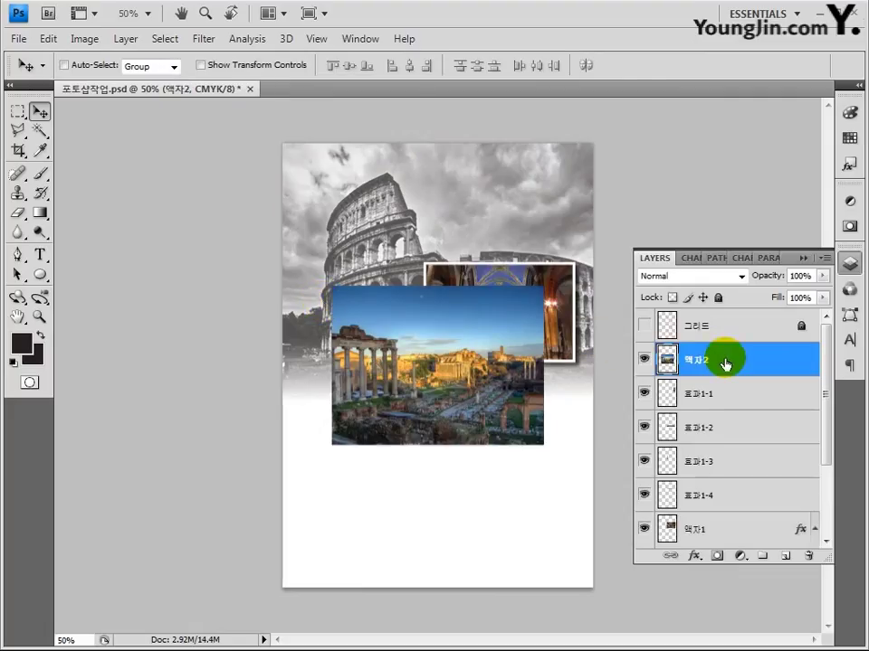
Scale the 액자2 photo to about 62% and position it just left of the church photo.
key("ctrl+t")
left_click_drag(334, 290, 291, 257)
key("Up")
key("Up")
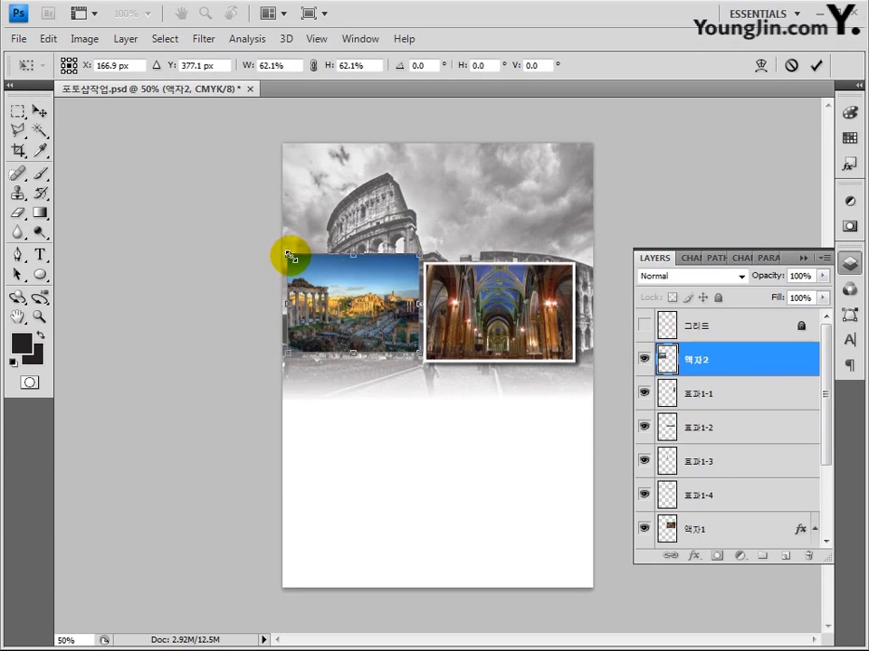
key("Return")
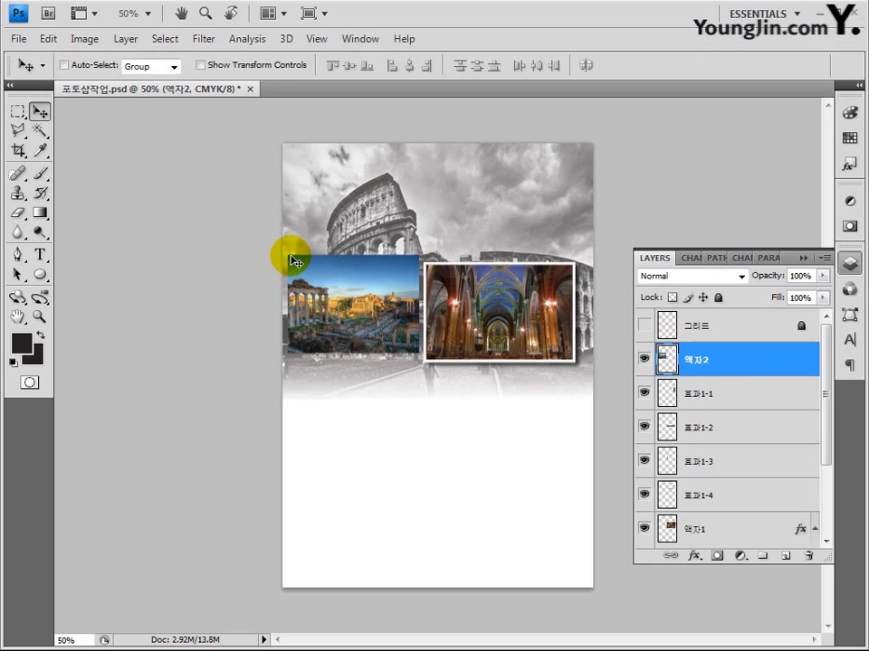
Add a drop shadow and a 7 px white inside stroke to the 액자2 layer.
double_click(736, 358)
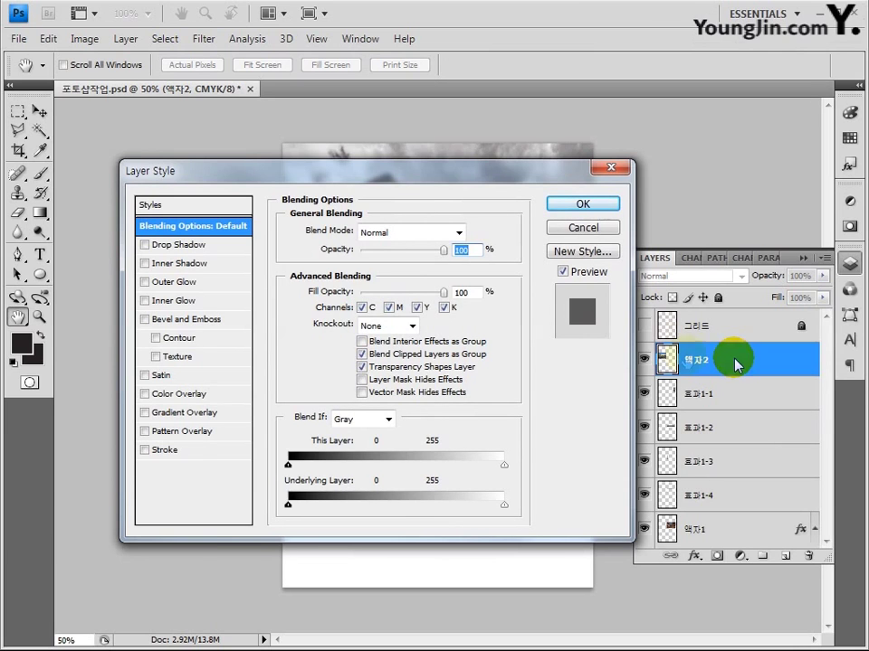
left_click(176, 246)
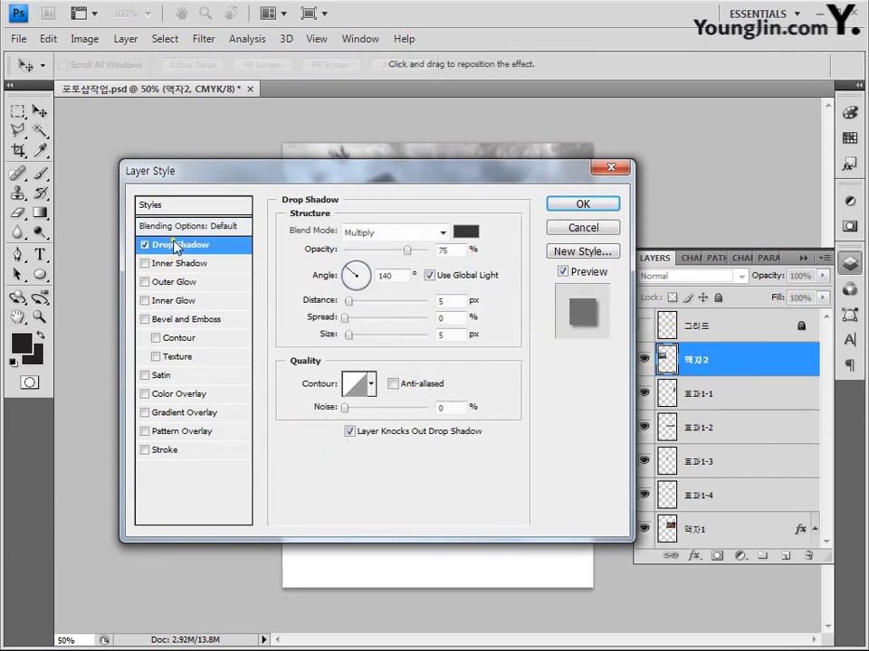
left_click(174, 451)
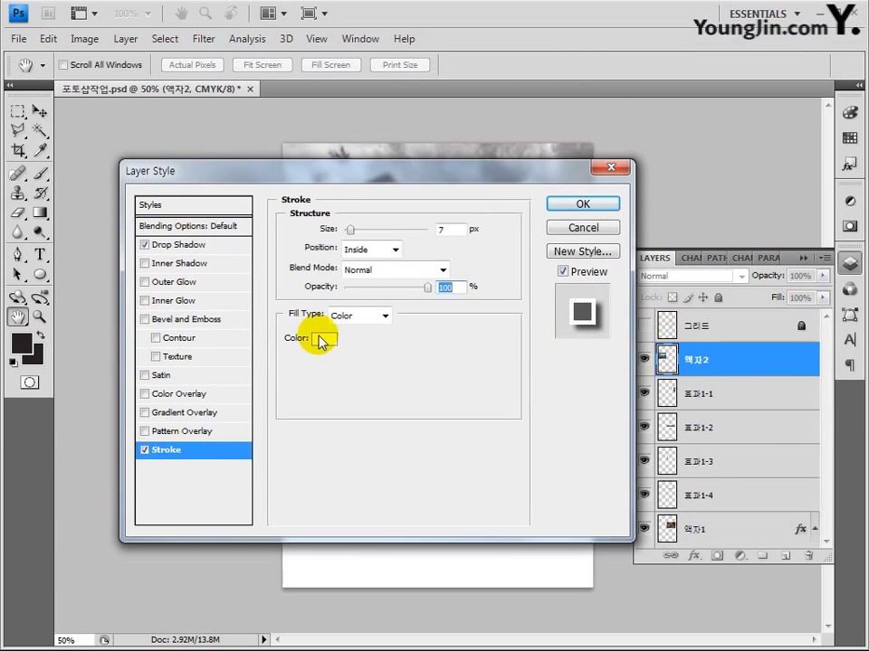
left_click(584, 206)
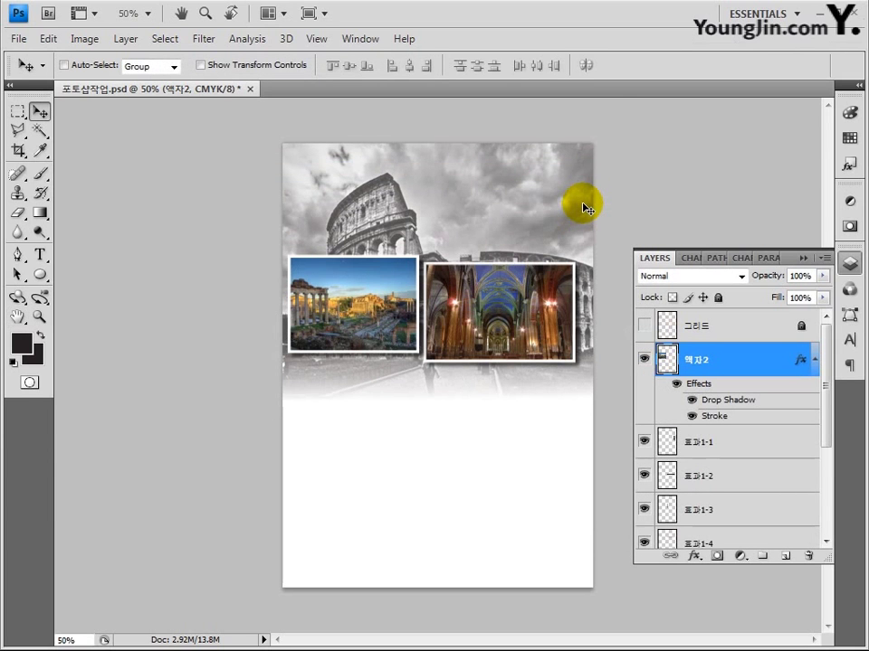
Create a new layer above 액자2 and fill a rectangle within the photo's white frame with the black foreground colour.
left_click(785, 556)
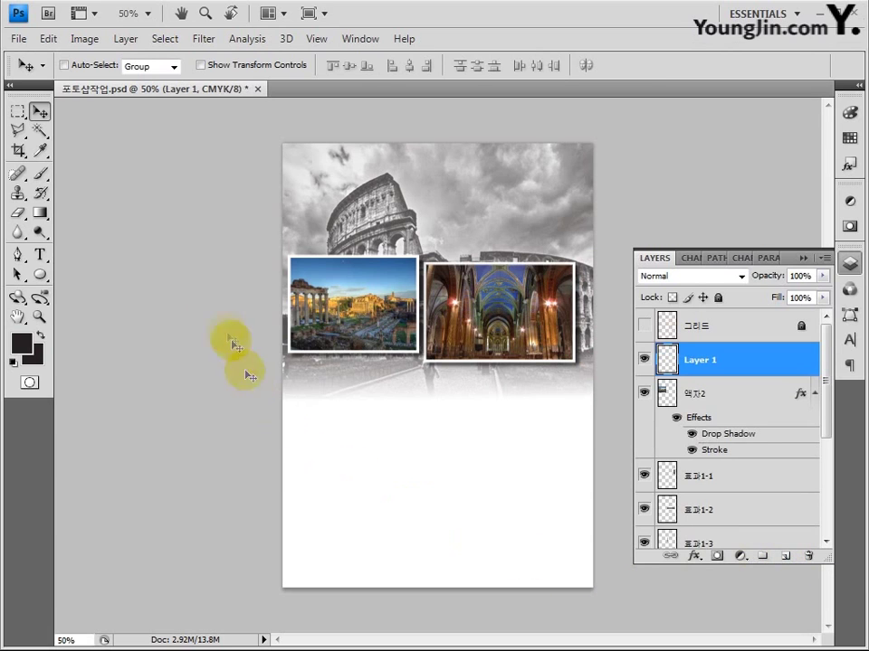
left_click(17, 113)
left_click_drag(289, 258, 416, 350)
key("alt+BackSpace")
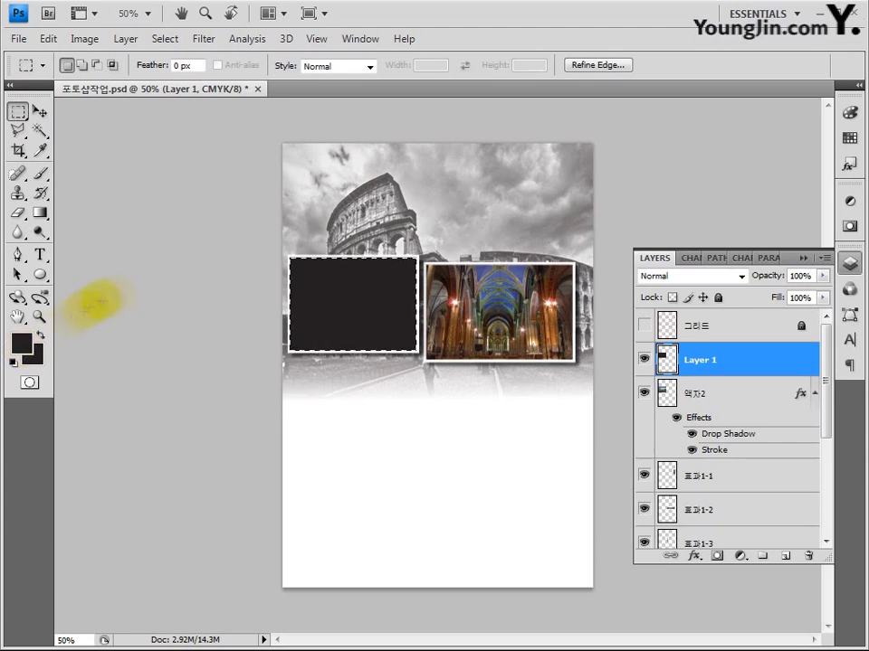
Cut the inner rectangle out of the black fill, leaving a border that is widest on the photo's right side.
key("ctrl+d")
left_click_drag(299, 267, 392, 342)
key("ctrl+shift+v")
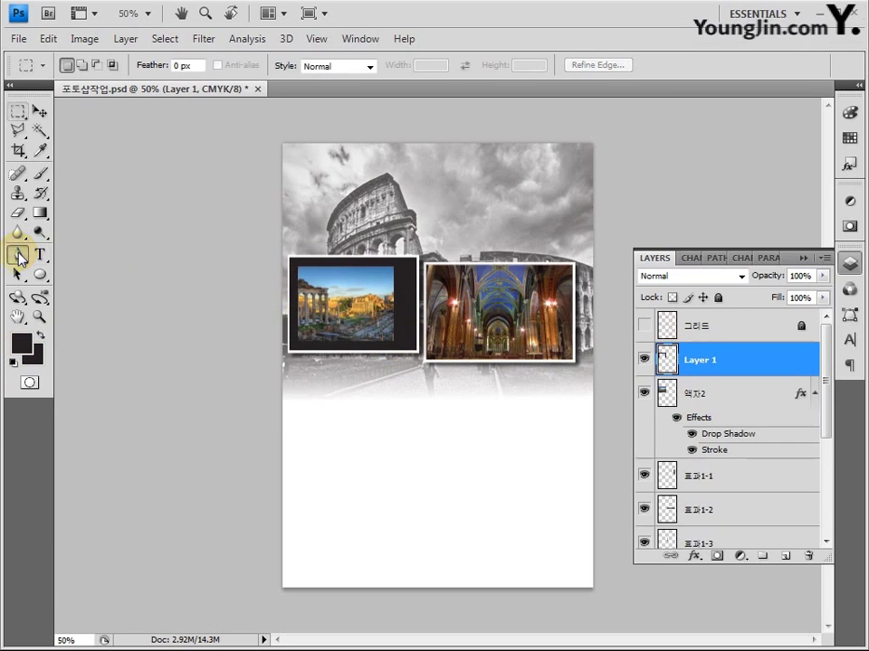
Outline the mitred right side of Layer 1's black border with the Pen tool and cut it onto its own layer named 효과2-1.
left_click(17, 255)
left_click(392, 272)
left_click(393, 345)
left_click(417, 351)
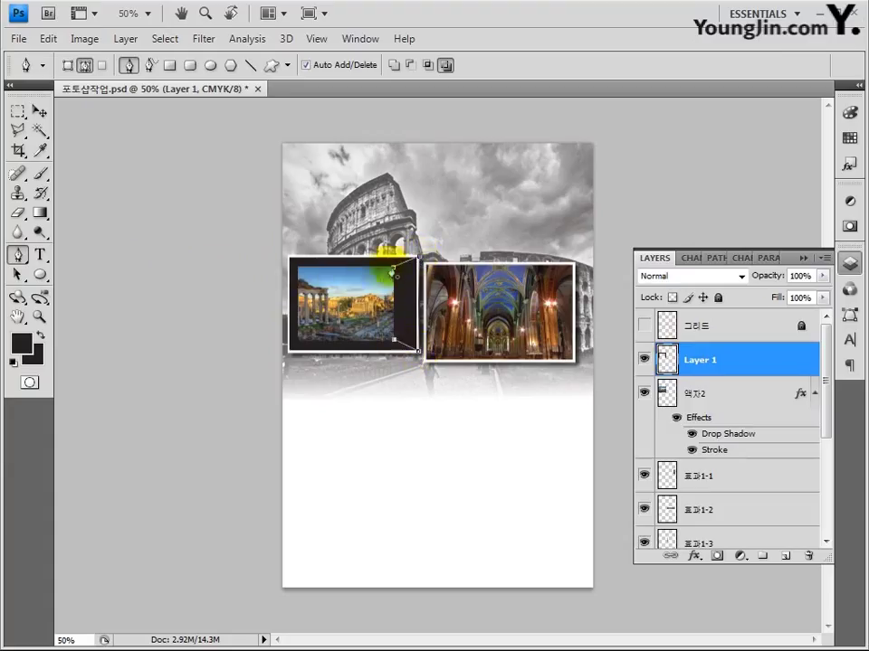
left_click(417, 258)
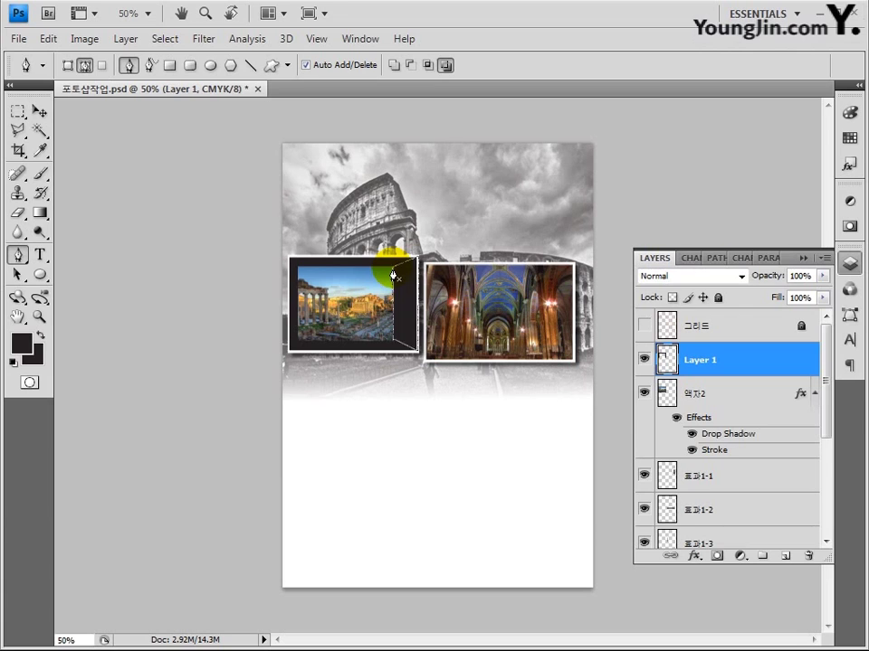
left_click(393, 271)
key("ctrl+shift+alt+n")
double_click(723, 360)
type("효과2-1")
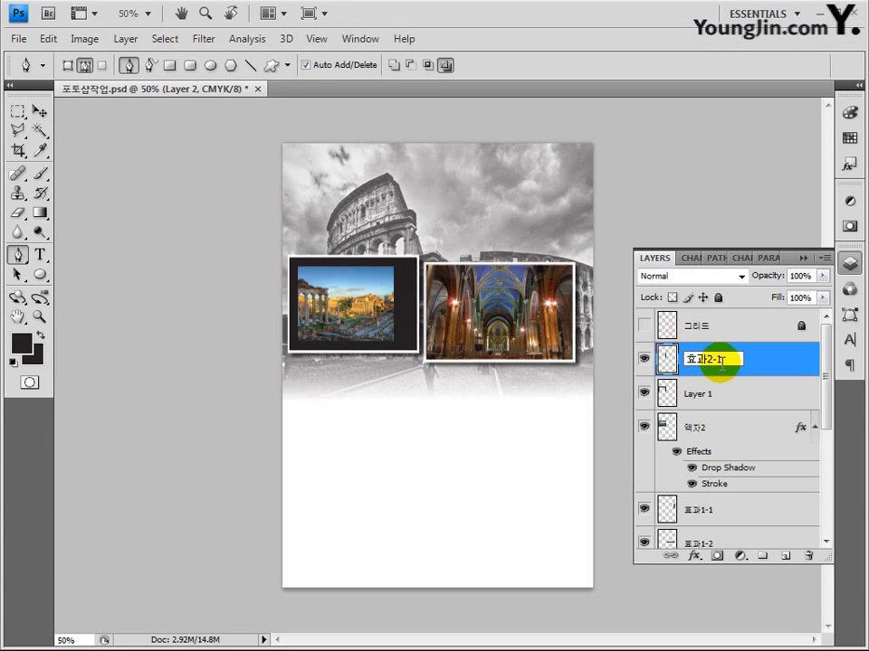
key("Return")
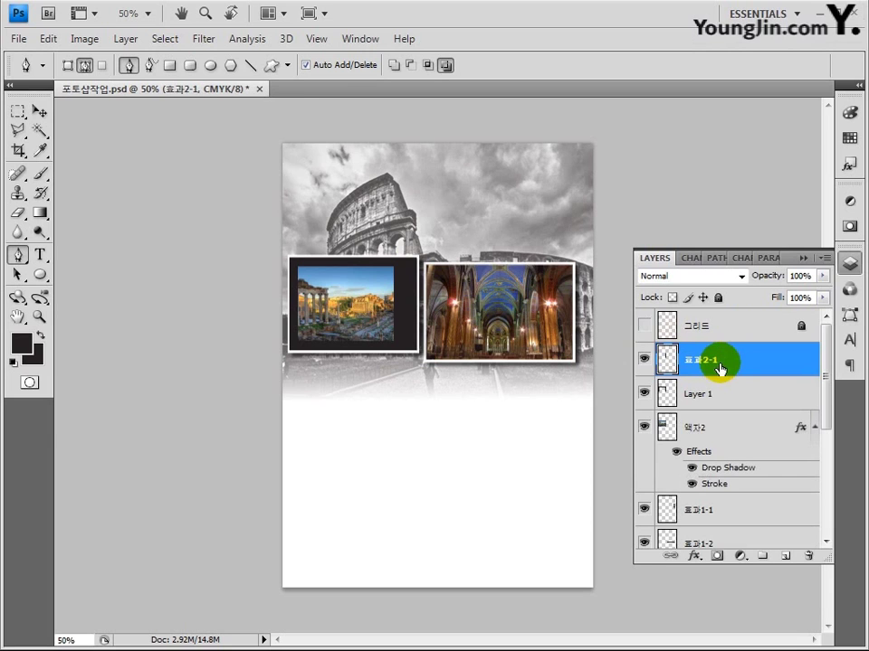
Cut the mitred bottom side of Layer 1's black border onto its own layer named 효과2-2.
left_click(724, 394)
left_click(297, 341)
left_click(417, 350)
left_click(293, 343)
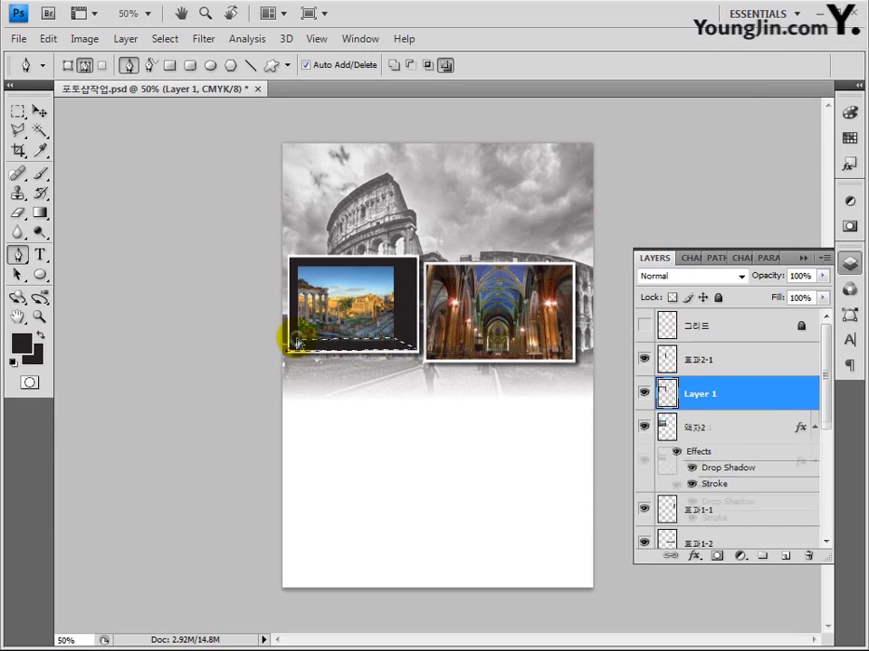
key("ctrl+shift+alt+n")
double_click(733, 394)
type("효과2-2")
key("Return")
Cut the mitred left side of Layer 1's black border onto its own layer named 효과2-3.
left_click(703, 439)
left_click(298, 341)
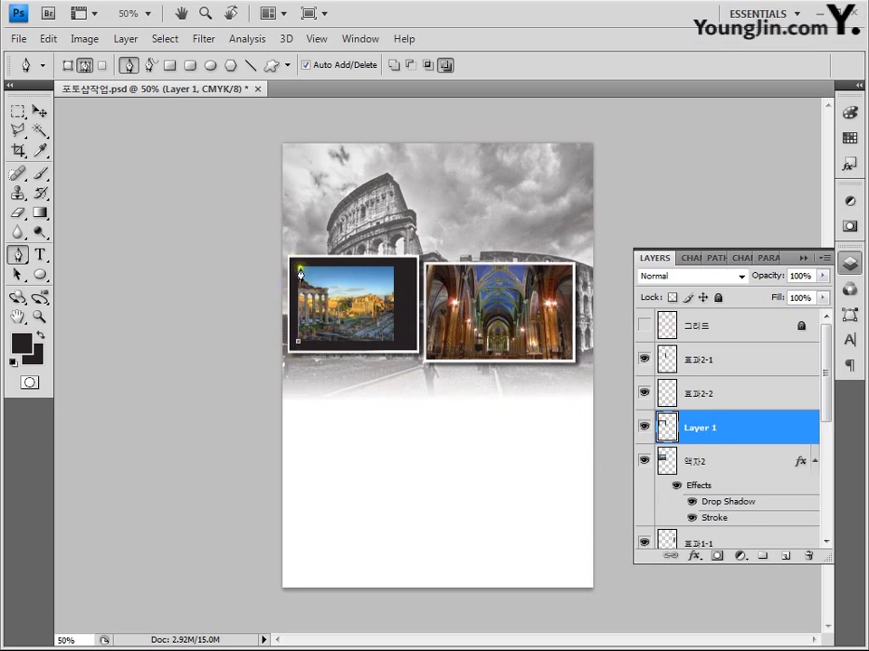
key("ctrl+shift+alt+n")
double_click(692, 427)
type("효과2-3")
key("Return")
Cut the mitred top side of the black border onto its own layer named 효과2-4 and delete the leftover Layer 1.
left_click(703, 461)
left_click(417, 257)
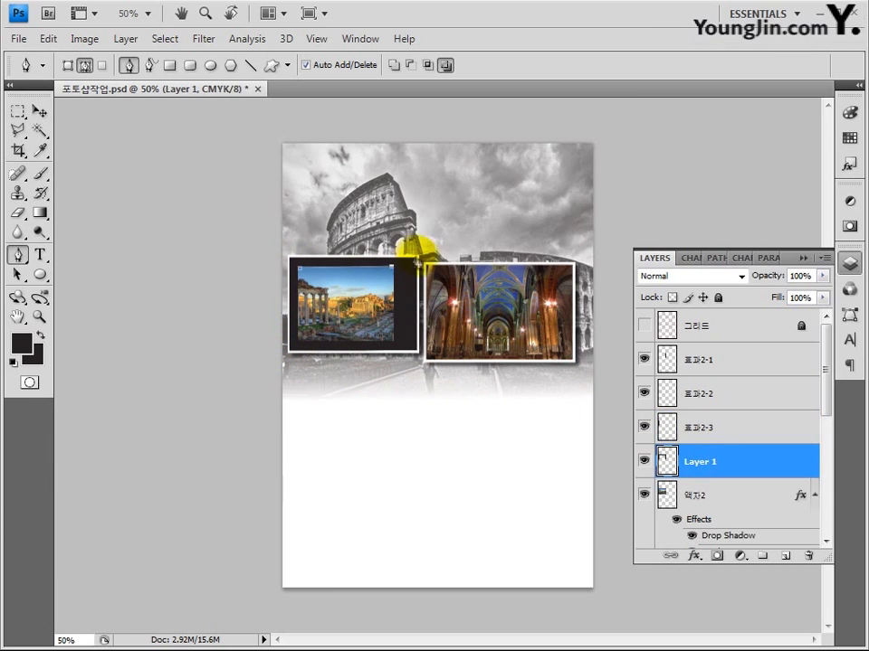
left_click(288, 260)
key("ctrl+shift+alt+n")
double_click(688, 461)
type("효과2-4")
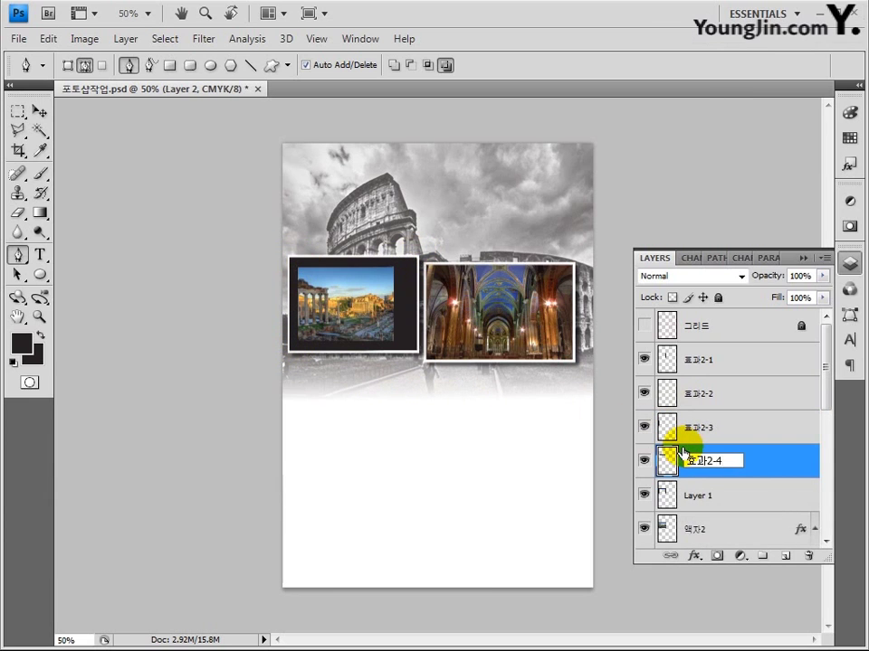
key("Return")
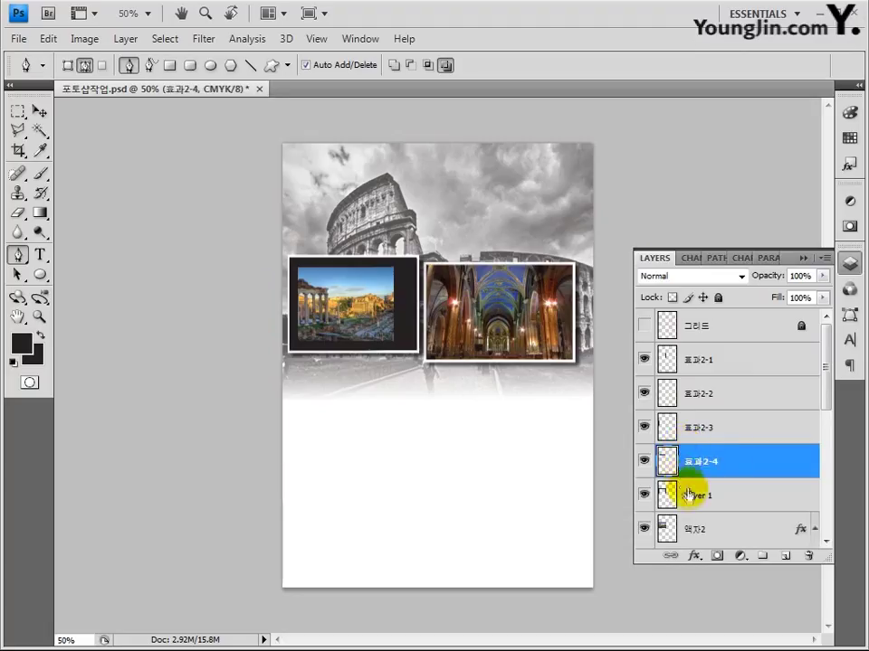
left_click(689, 496)
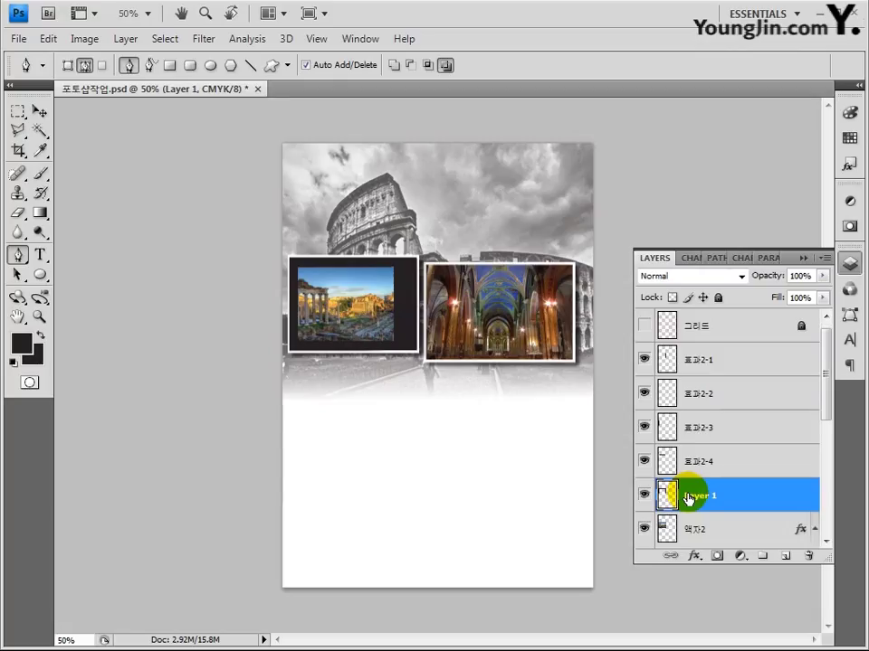
key("ctrl+e")
Set the opacity of layer 효과2-1 to 40% and of layer 효과2-2 to 25%.
left_click(746, 353)
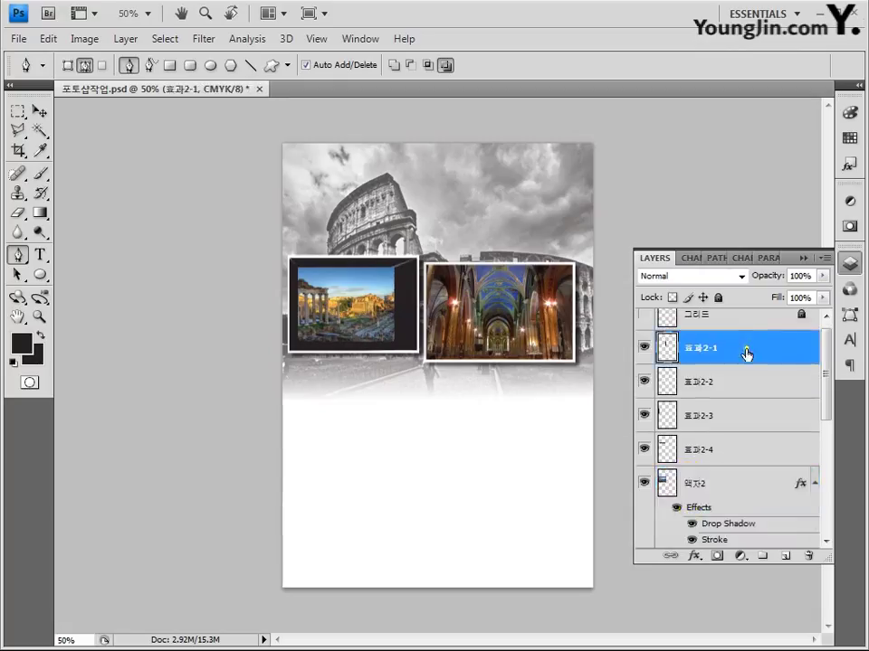
type("40")
left_click(770, 384)
type("20")
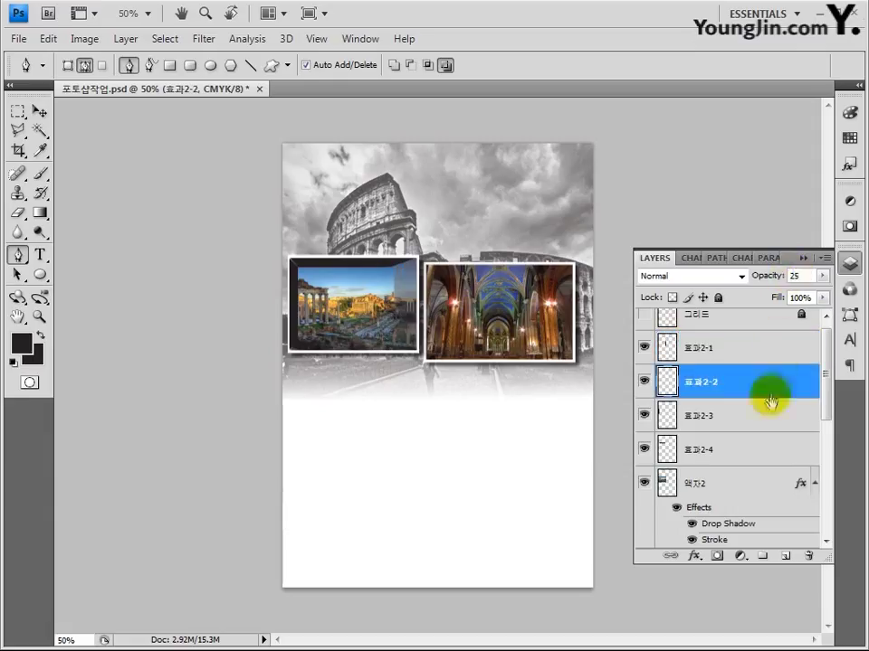
Set the opacity of layer 효과2-3 to 40% and of layer 효과2-4 to 25%.
left_click(769, 401)
type("40")
key("alt+bracketleft")
type("25")
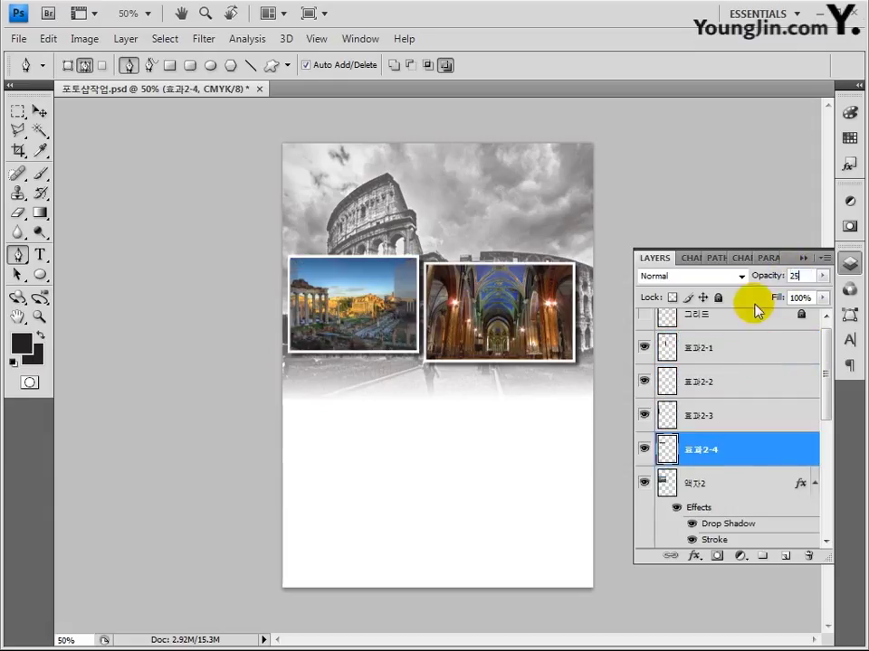
Link the layers 효과2-1, 효과2-2, 효과2-3 and 효과2-4 with the 액자2 photo layer.
left_click(724, 353)
left_click(715, 380, "shift")
left_click(710, 416, "shift")
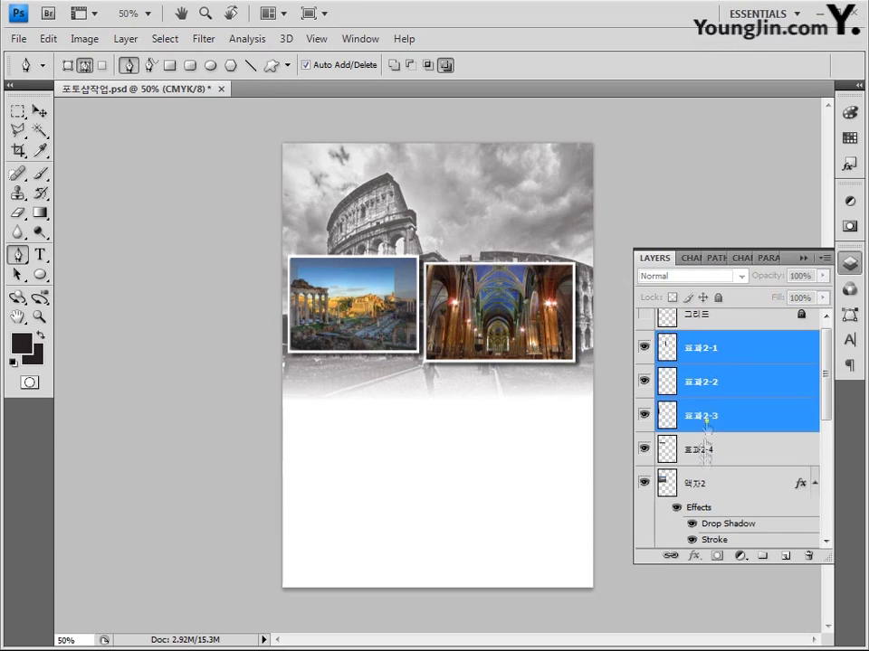
left_click(709, 449, "shift")
left_click(700, 482, "shift")
left_click(669, 556)
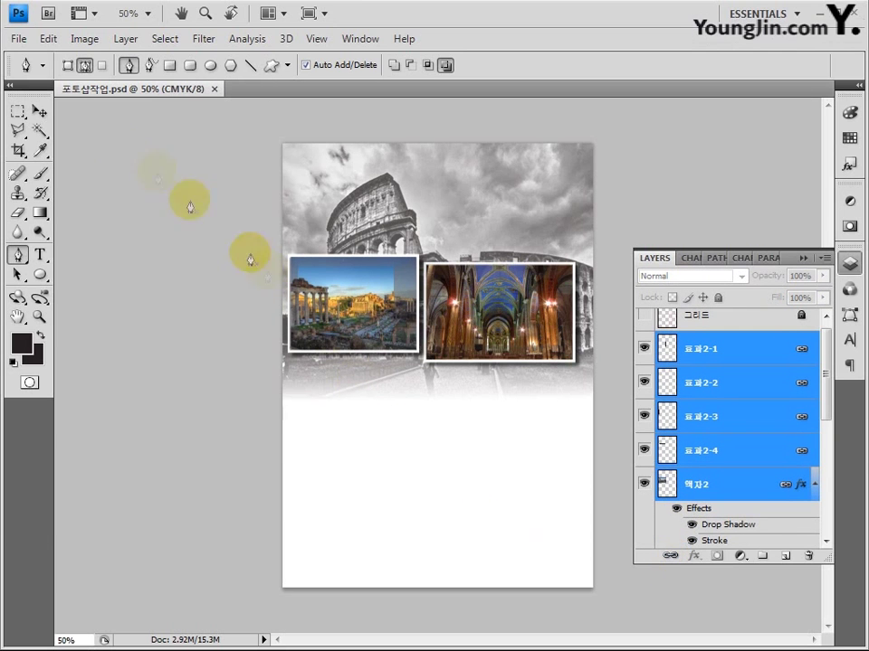
Open the photo 액자3, bring it into the composition as a new layer and name that layer 액자3.
left_click(27, 43)
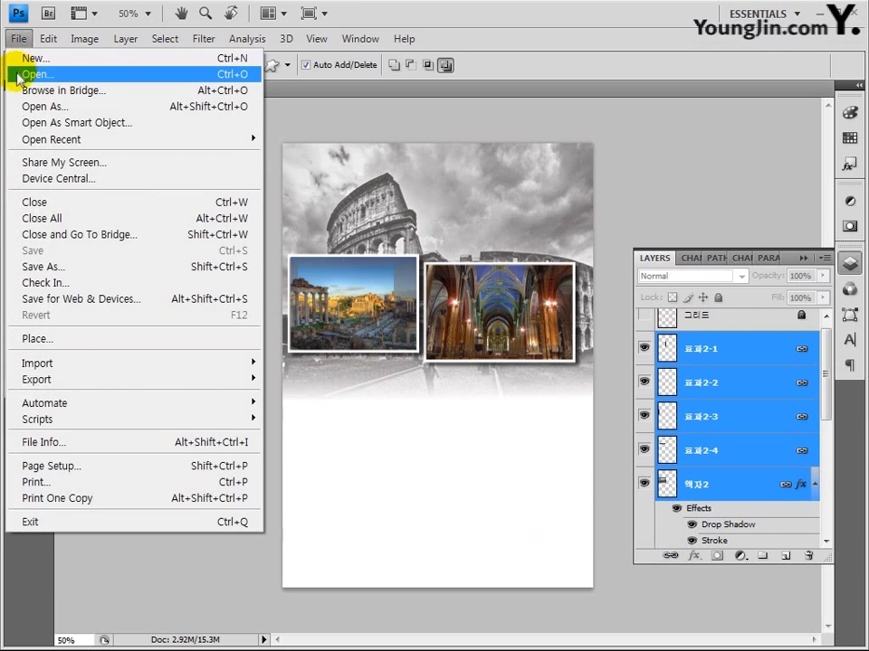
left_click(17, 76)
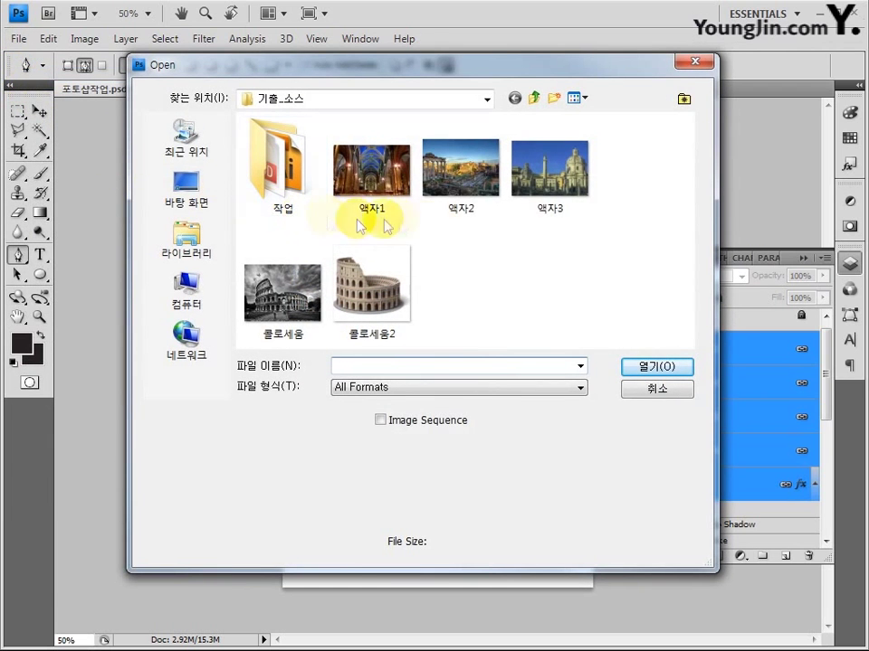
left_click(557, 199)
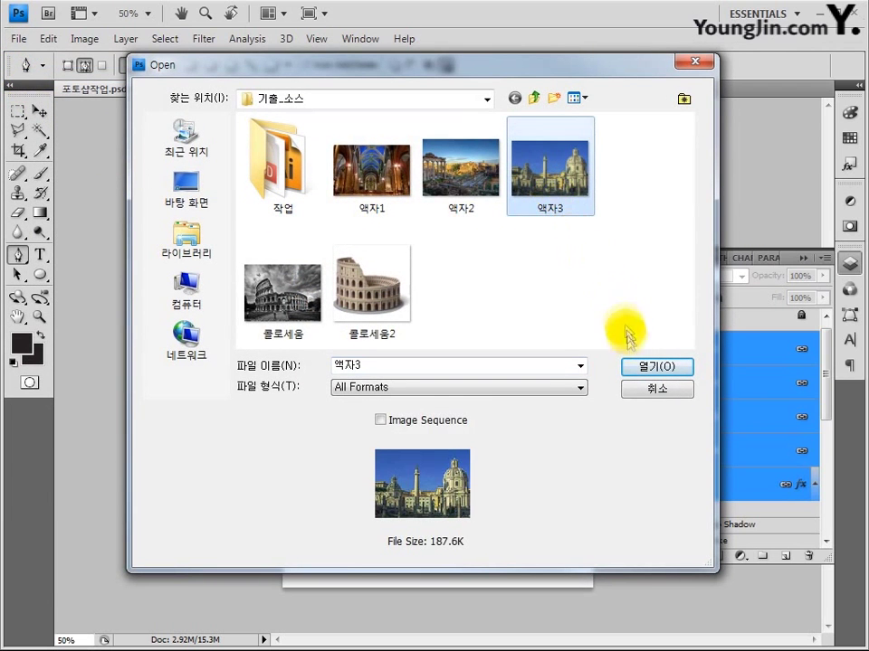
left_click(640, 366)
left_click_drag(261, 470, 359, 394)
double_click(699, 360)
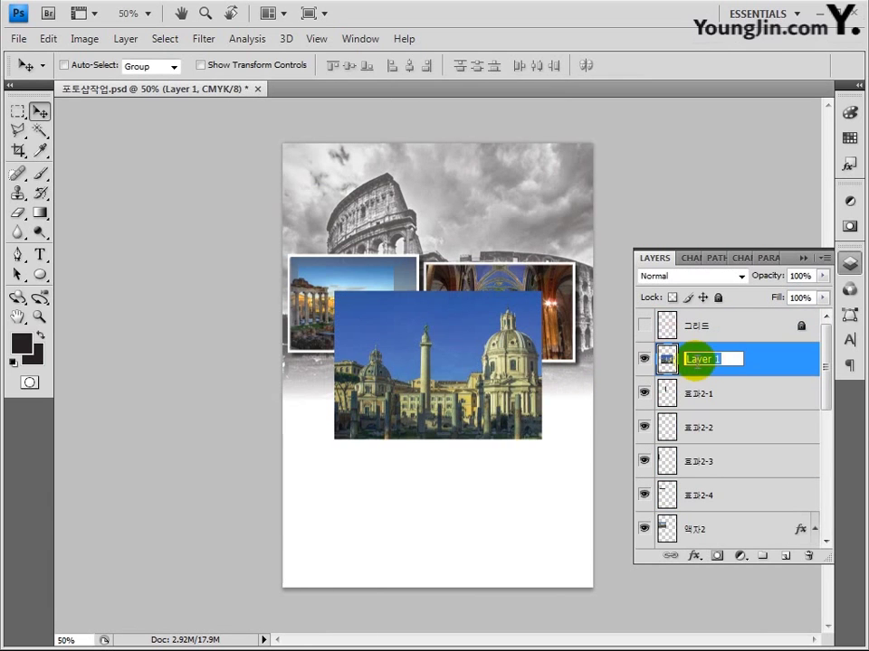
type("액자3")
key("Return")
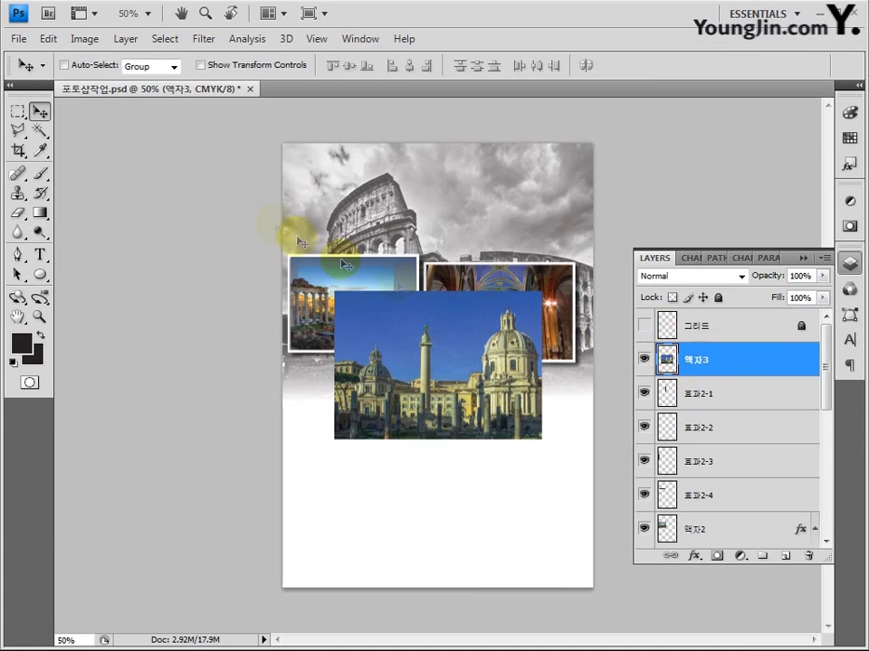
Trim the 액자3 photo to a narrow upright strip around the dome by deleting its left portion and right edge.
left_click(17, 110)
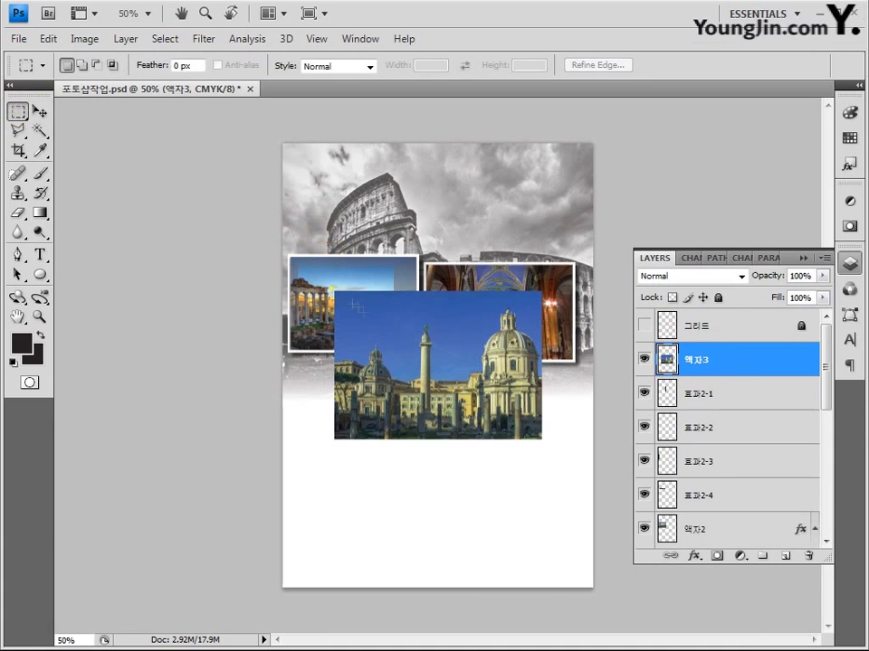
left_click_drag(333, 290, 461, 450)
key("Delete")
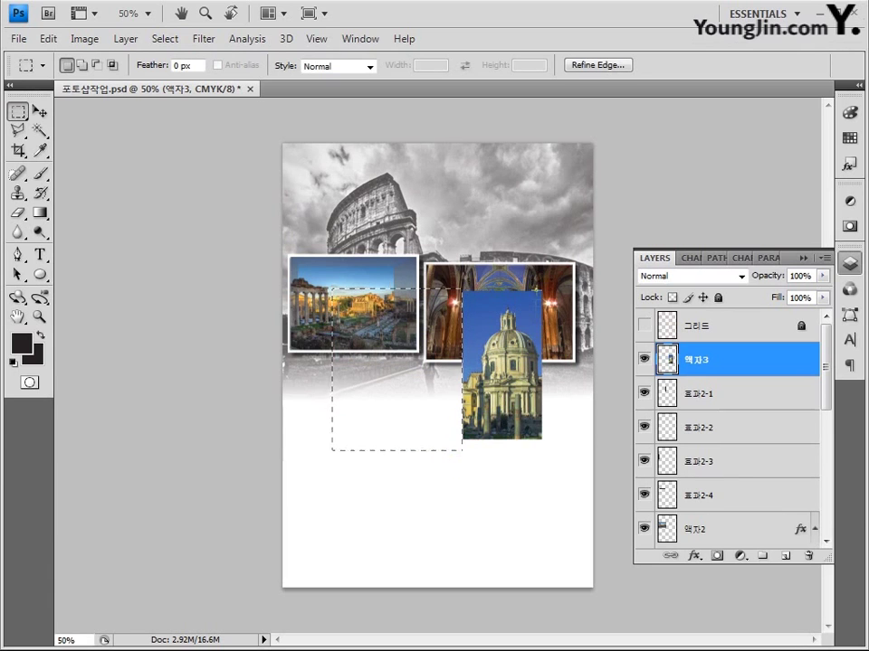
left_click_drag(539, 292, 552, 442)
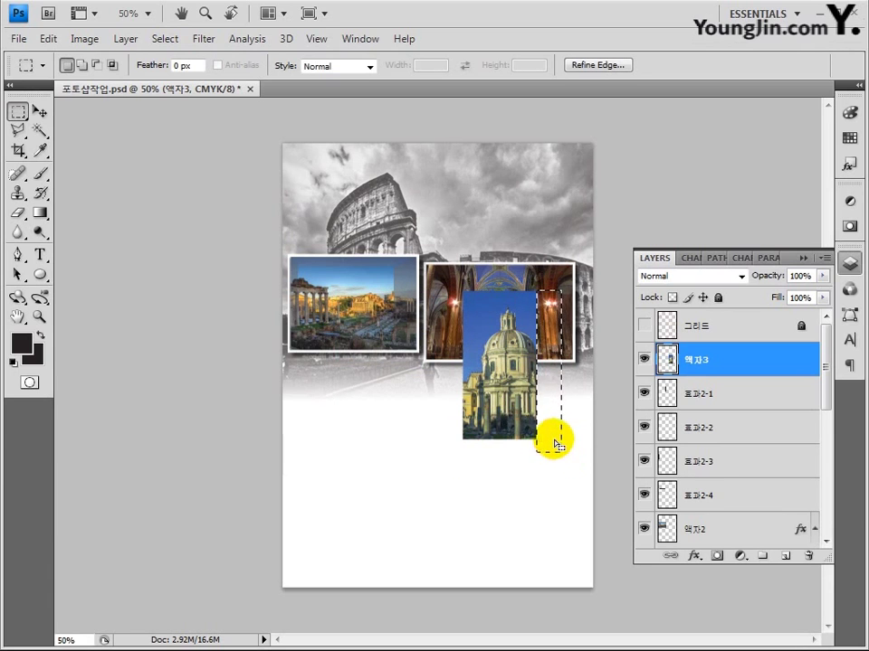
key("Delete")
left_click(572, 440)
Move the trimmed 액자3 photo directly below the 액자2 photo, aligned with that photo's right edge.
key("ctrl+t")
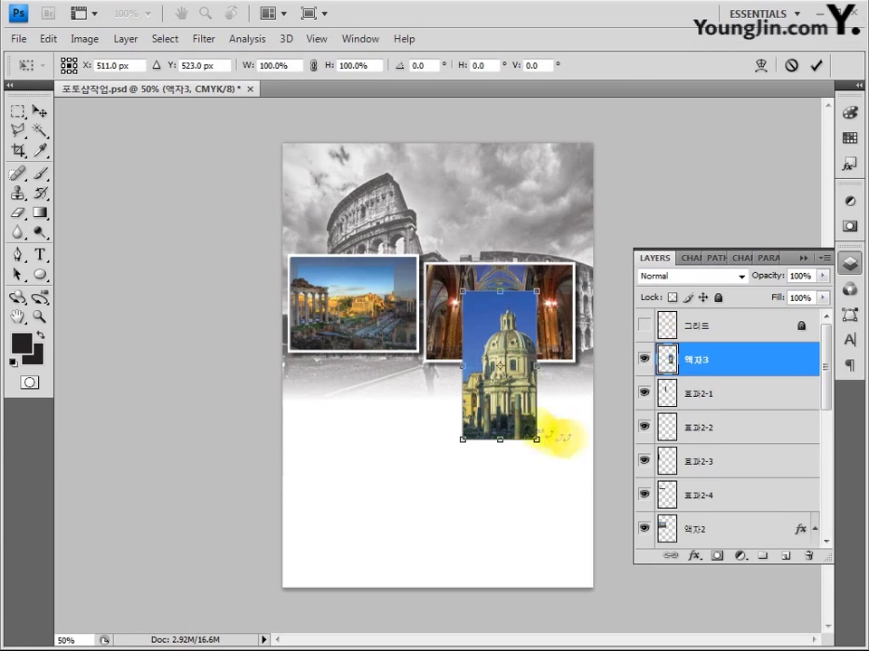
left_click_drag(513, 404, 396, 474)
key("Return")
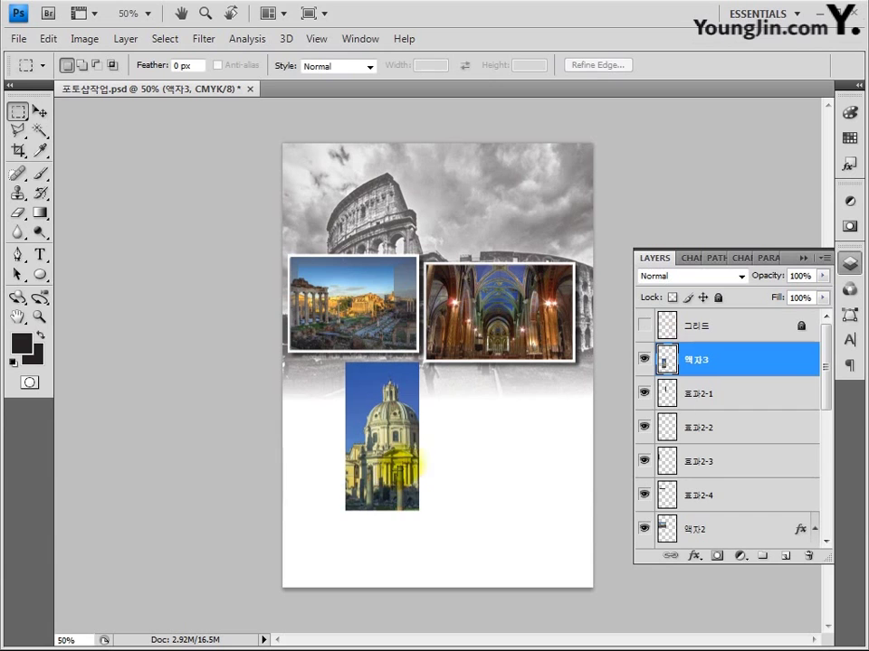
Give the 액자3 layer a drop shadow with a distance of 13 px and a size of 8 px.
left_click_drag(681, 358, 732, 365)
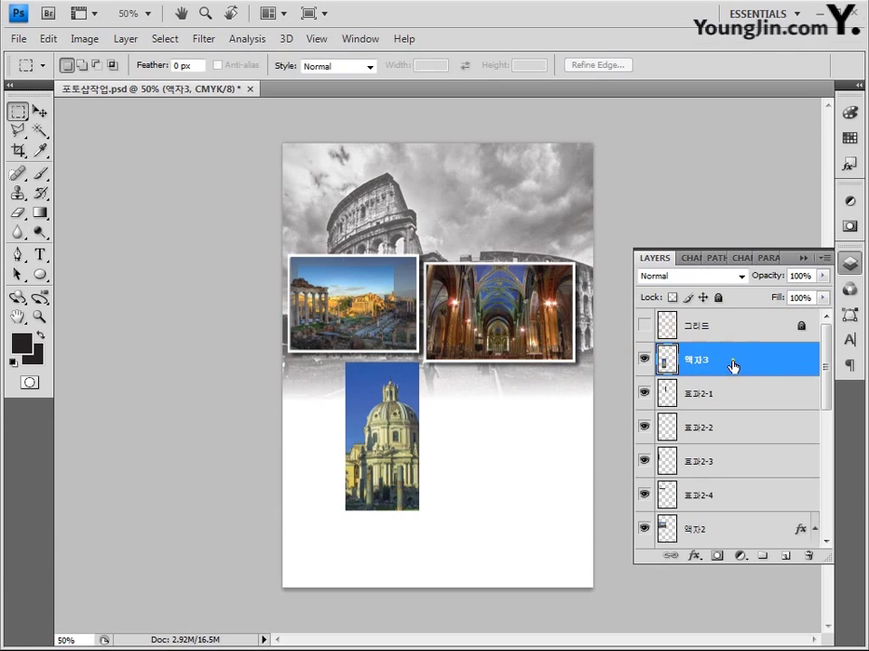
double_click(731, 363)
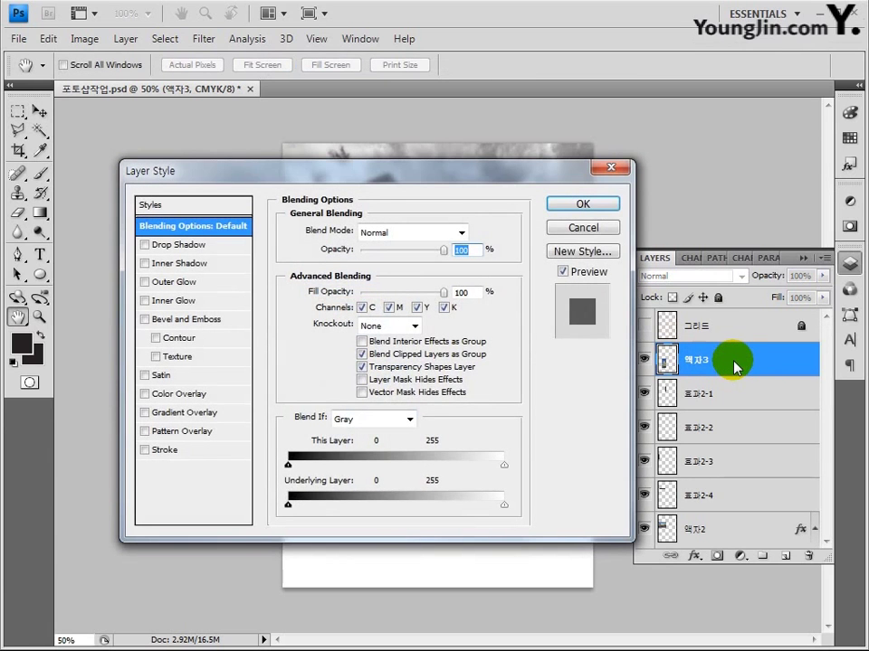
left_click(192, 244)
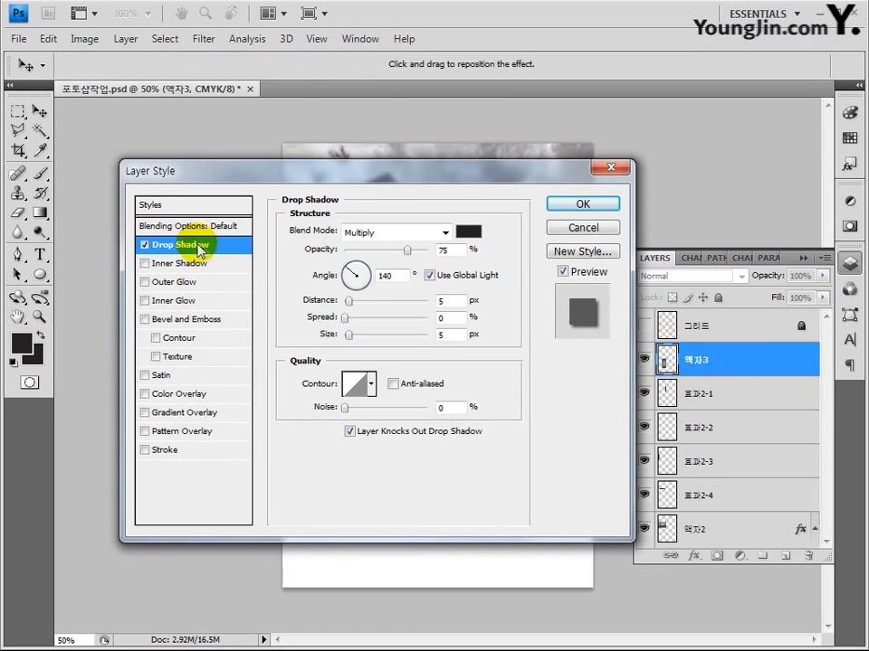
key("Tab")
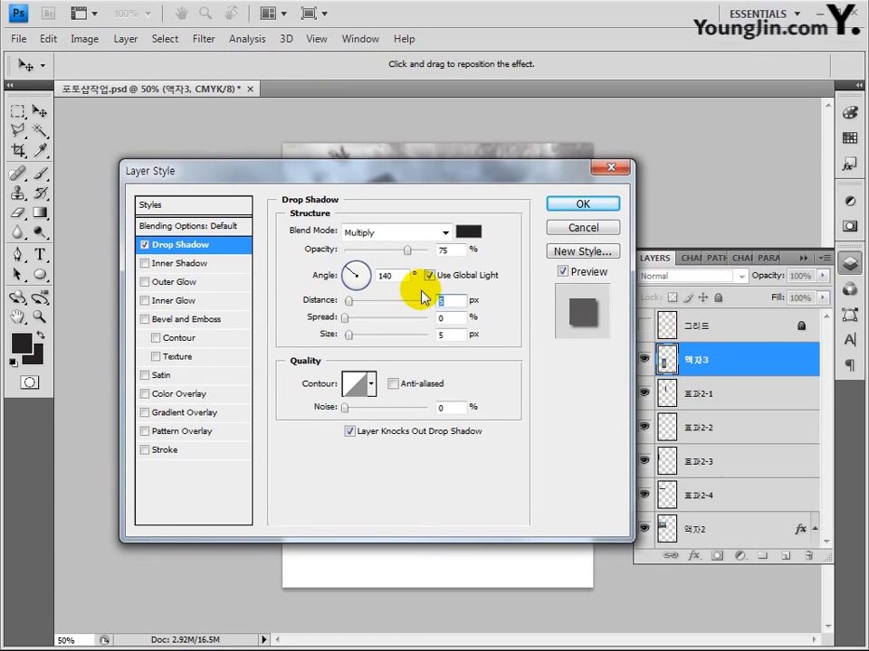
type("13")
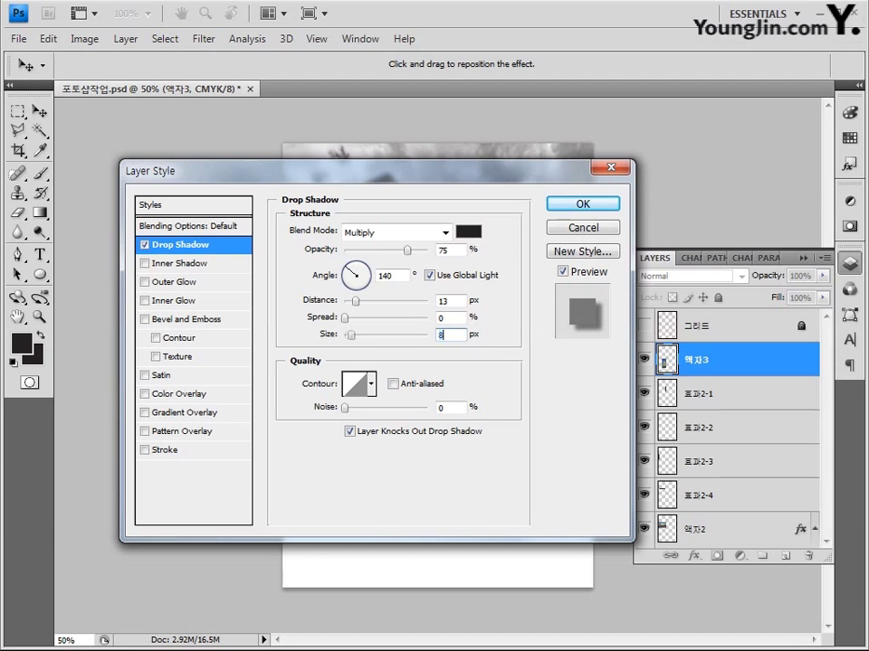
Add a 7 px white stroke positioned Inside to the 액자3 layer and apply the layer style.
left_click(166, 450)
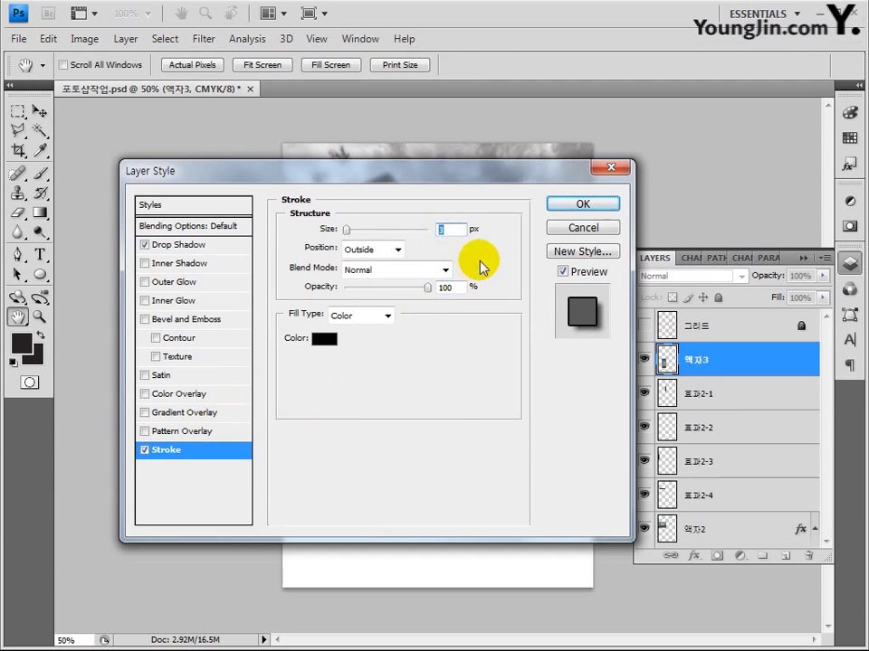
type("7")
key("Tab")
key("Down")
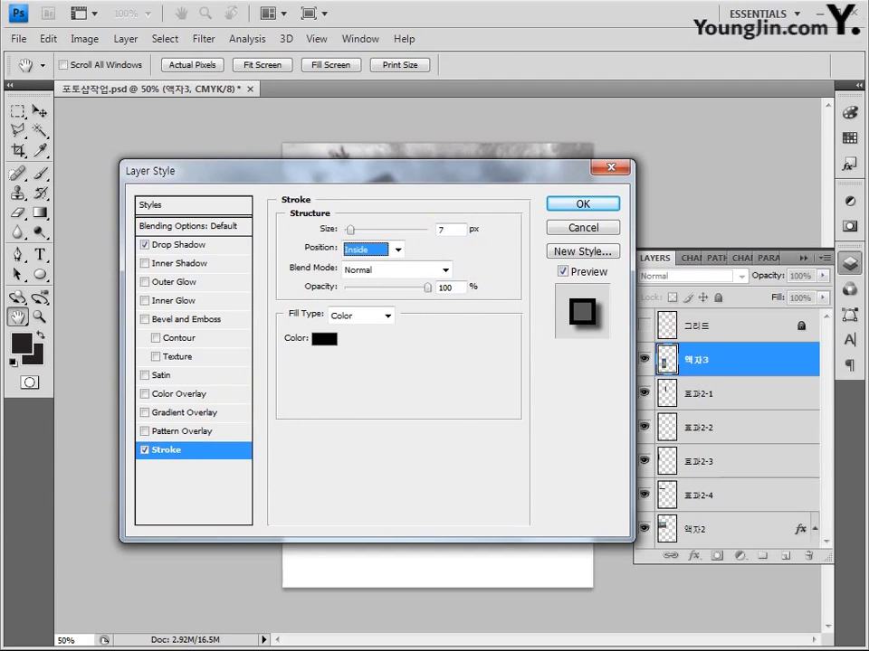
left_click(327, 340)
left_click(568, 203)
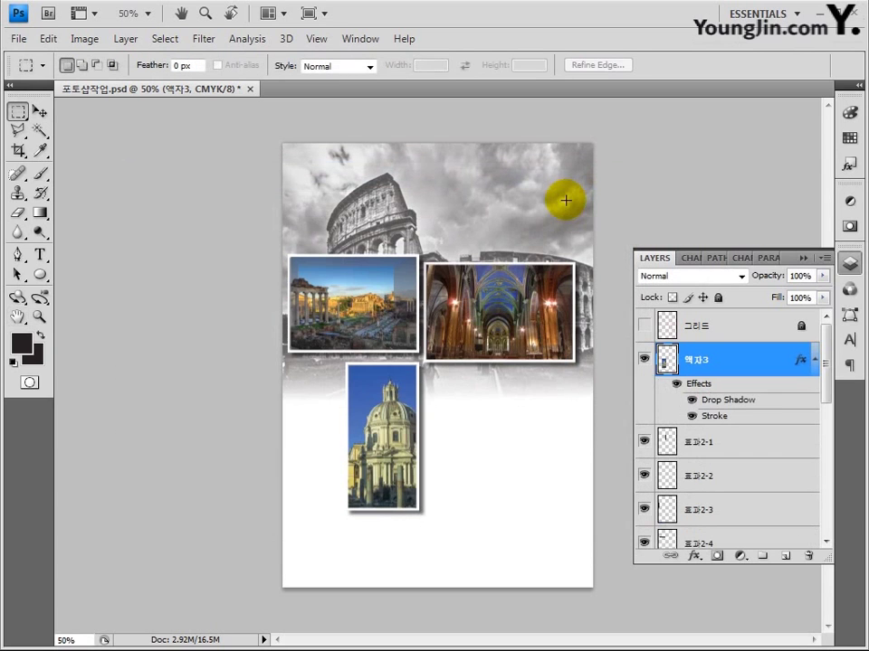
On a new layer, fill the area inside the 액자3 frame with black and cut an elliptical hole in its middle.
left_click(785, 556)
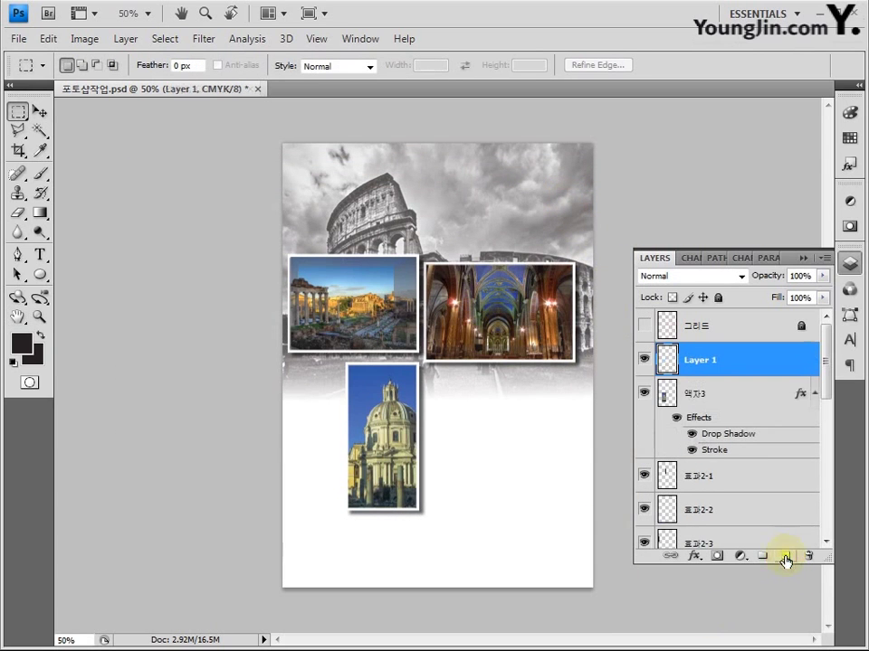
left_click_drag(351, 366, 411, 505)
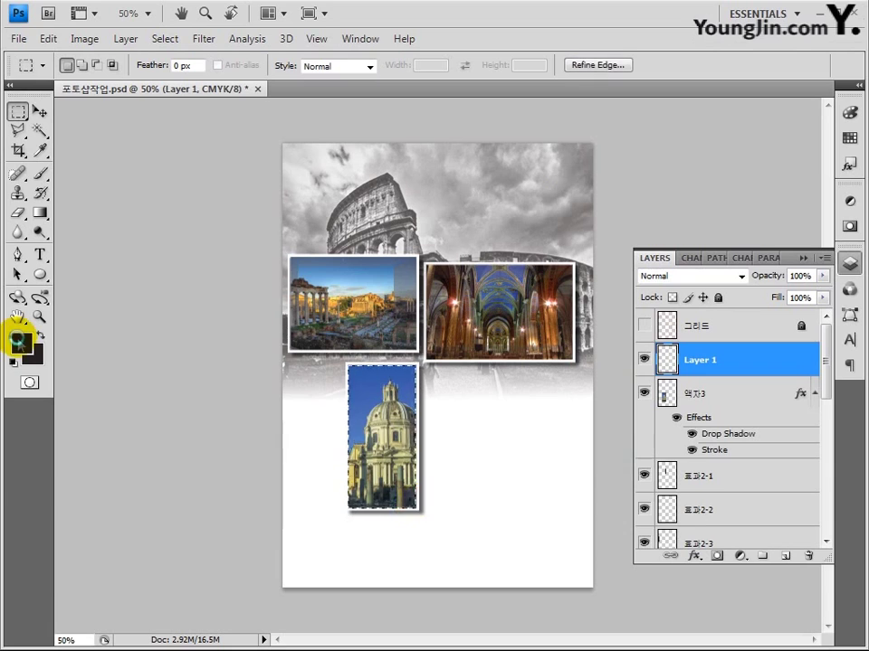
key("alt+BackSpace")
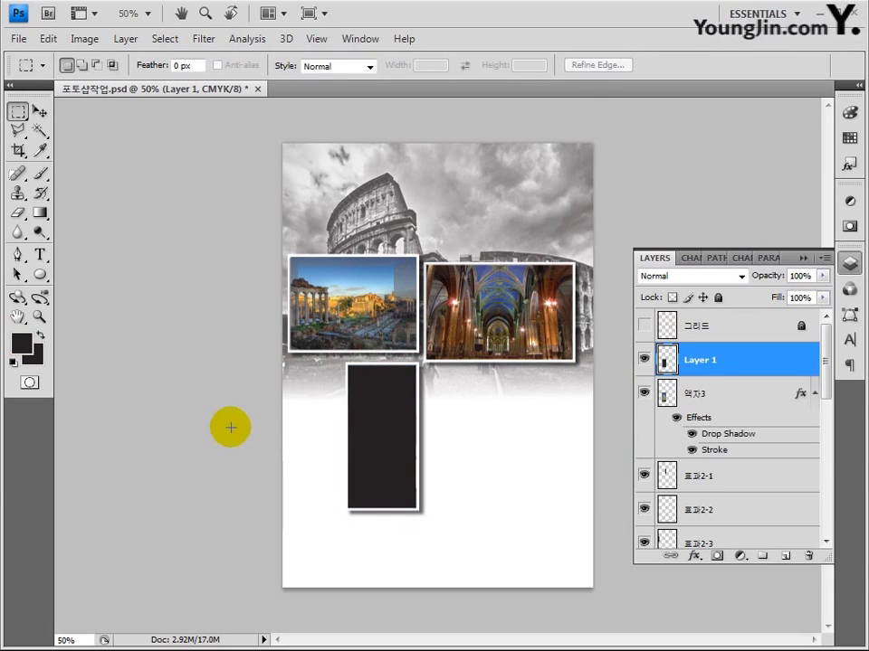
left_click(18, 111)
left_click(56, 127)
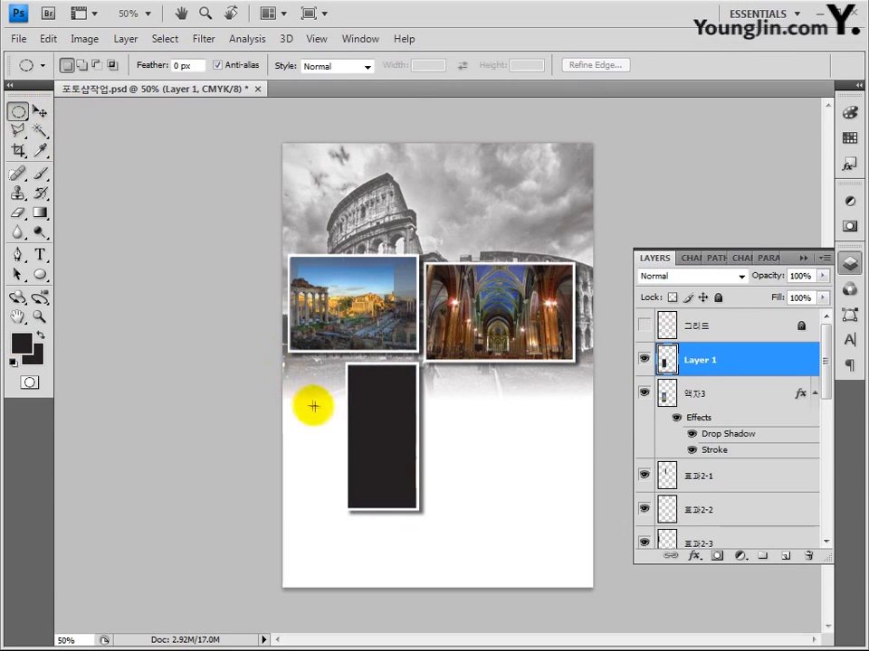
key("Delete")
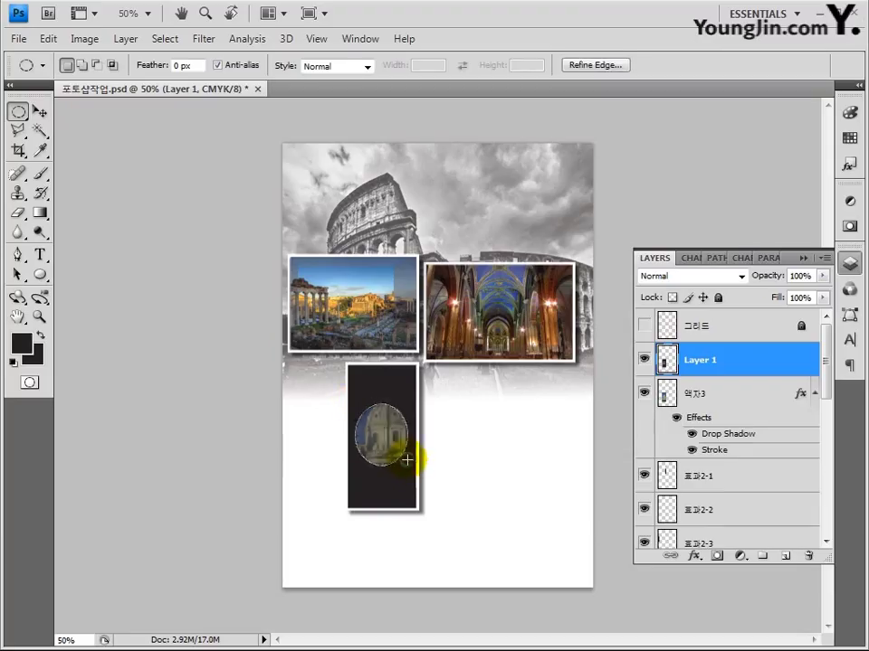
key("ctrl+d")
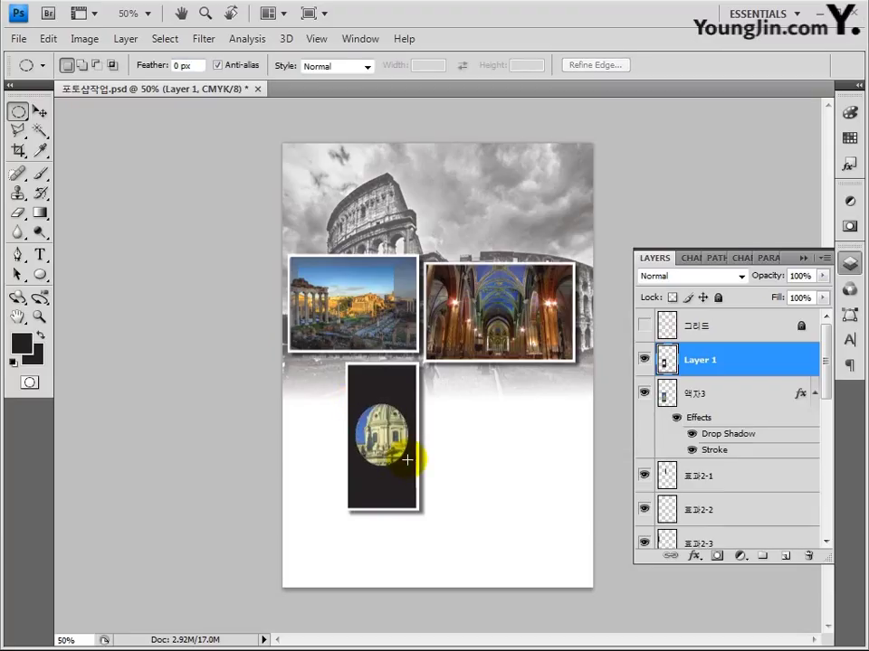
Cut the right side of the black border around the oval onto its own layer named 효과3-1.
left_click(18, 254)
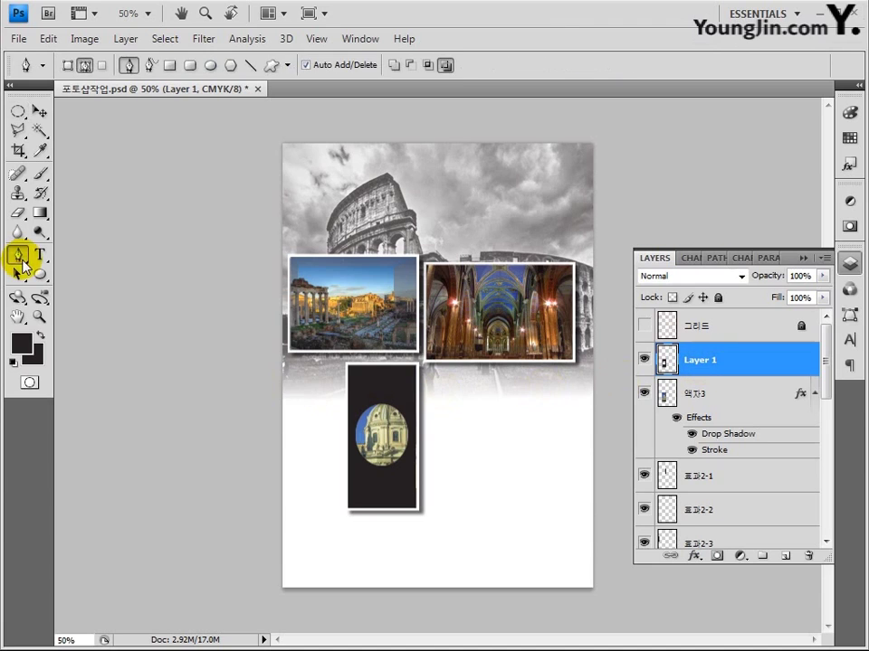
left_click(419, 367)
left_click(392, 402)
left_click(416, 509)
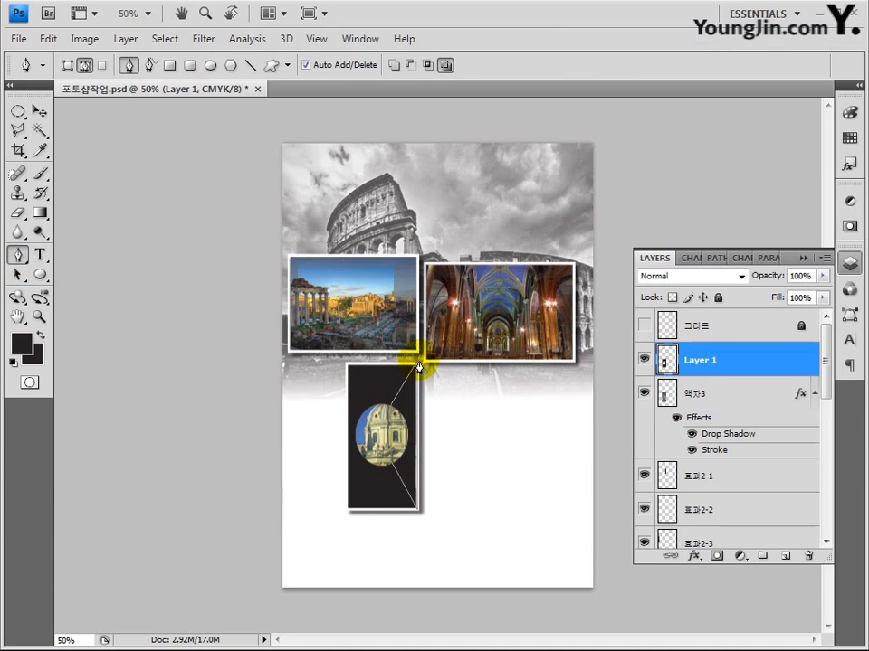
key("ctrl+shift+alt+n")
double_click(718, 356)
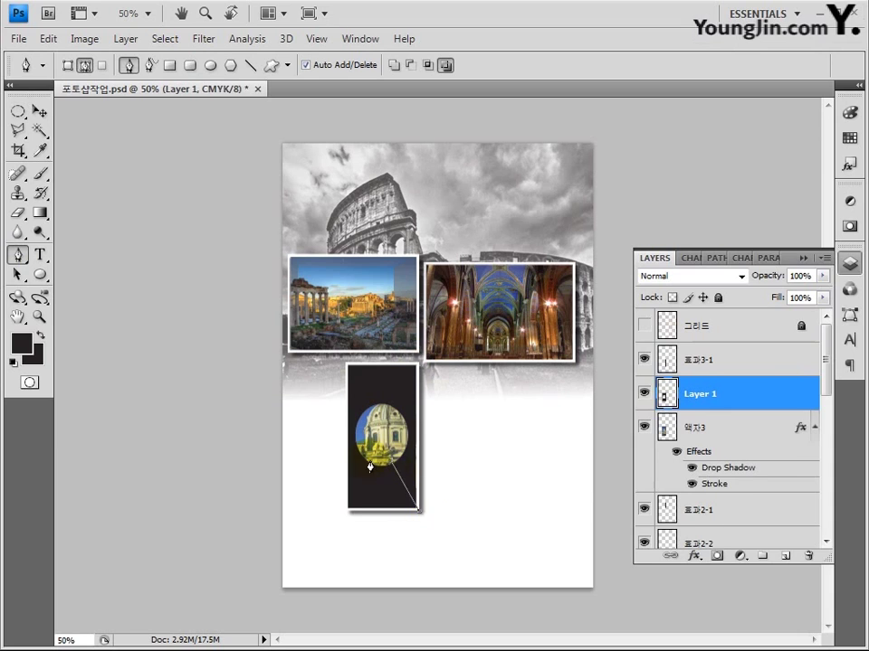
Cut the bottom side of the black border below the oval onto its own layer named 효과3-2.
left_click(417, 509)
key("ctrl+shift+alt+n")
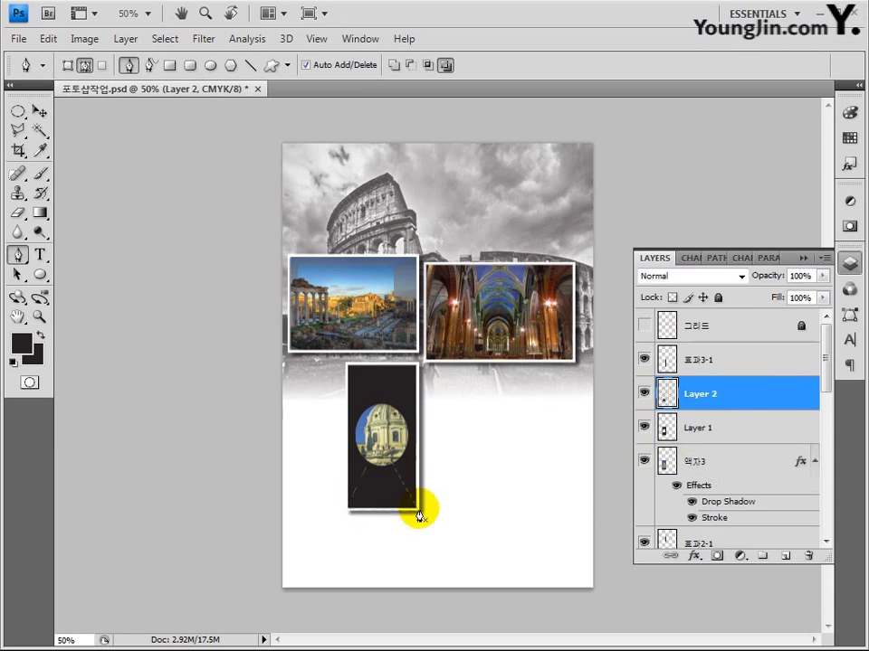
double_click(717, 394)
type("표과3-2")
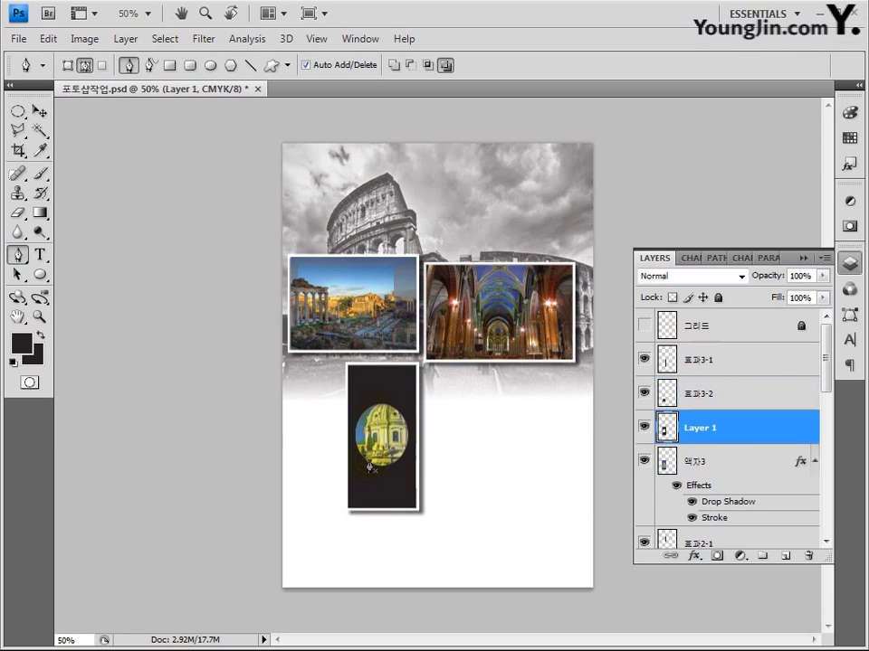
Cut the left side of the black border beside the oval onto its own layer named 효과3-3.
left_click(370, 406)
left_click(346, 364)
left_click(346, 512)
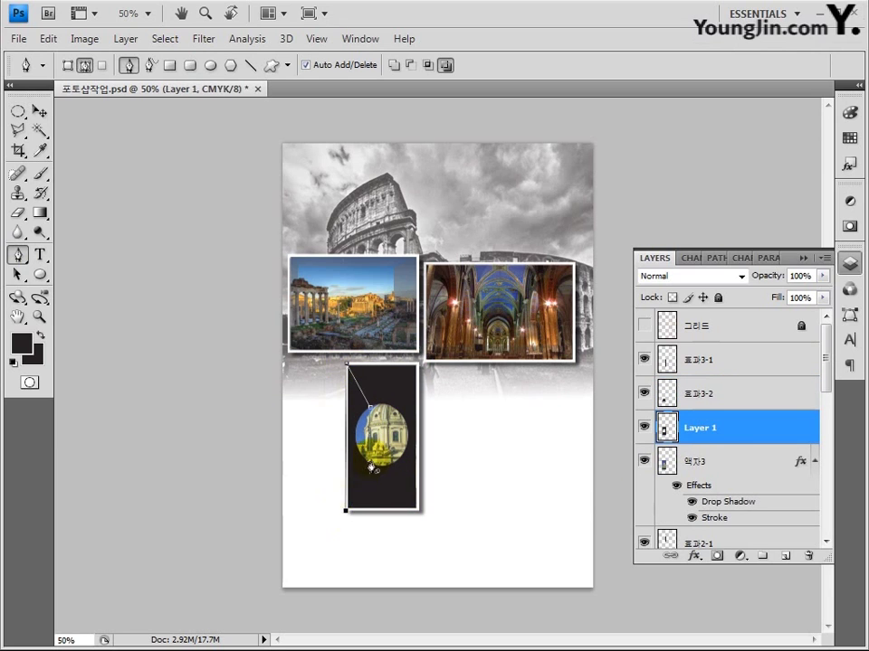
key("ctrl+shift+alt+n")
double_click(697, 426)
type("표과3-3")
key("Return")
Cut the top side of the black border onto its own layer named 효과3-4 and delete the leftover Layer 1.
left_click(718, 469)
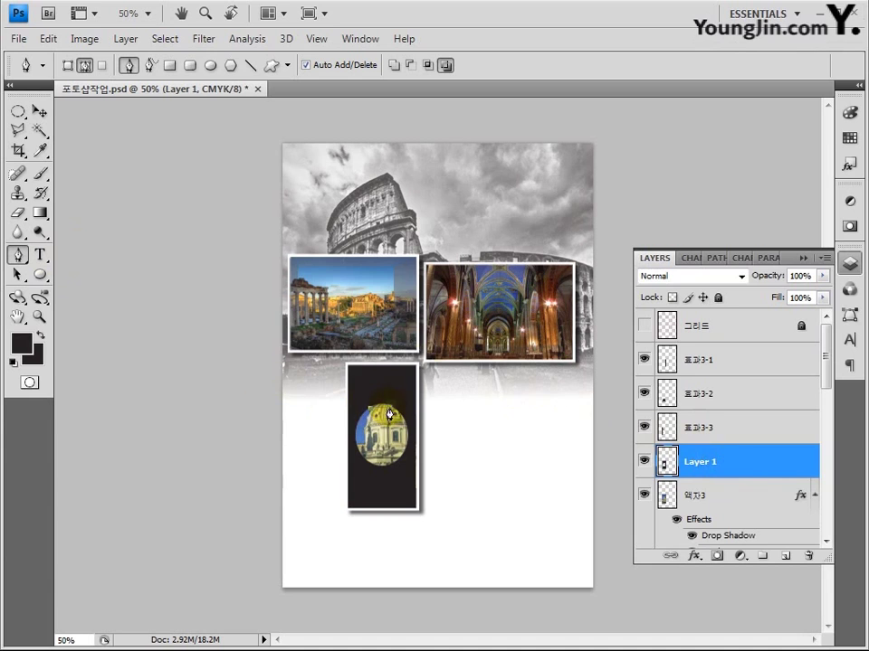
left_click(388, 405)
left_click(417, 365)
left_click(345, 366)
key("ctrl+shift+alt+n")
double_click(711, 460)
type("표과3-4")
key("Return")
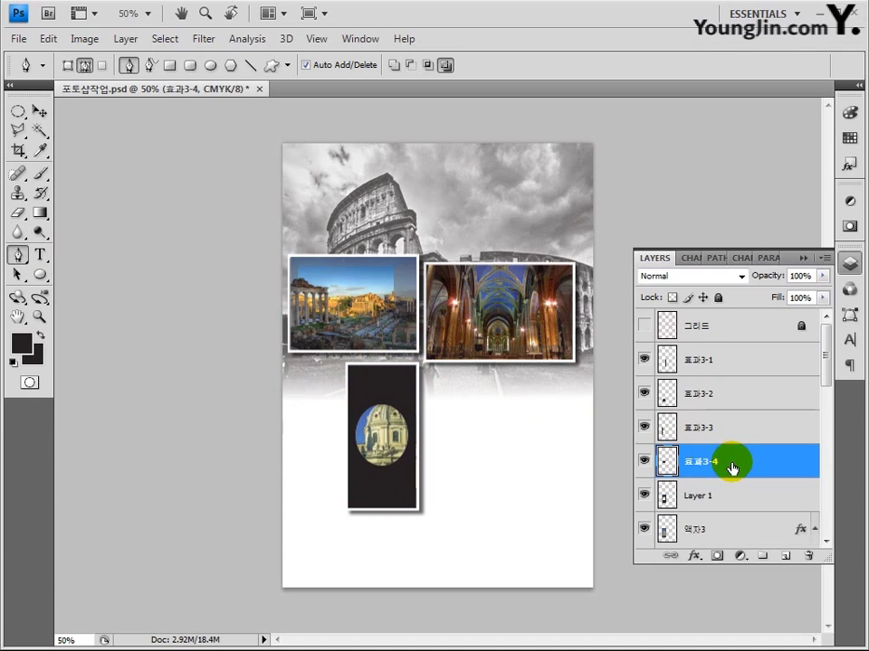
left_click(733, 494)
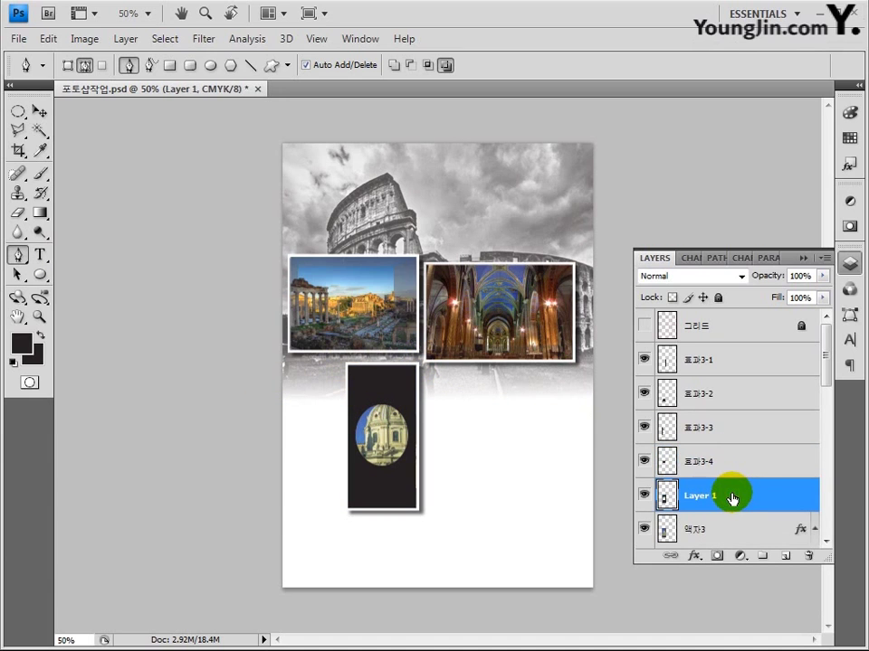
key("ctrl+e")
Set the opacity of layers 효과3-1 and 효과3-3 to 40% and lower the opacity of layer 효과3-2.
left_click(729, 349)
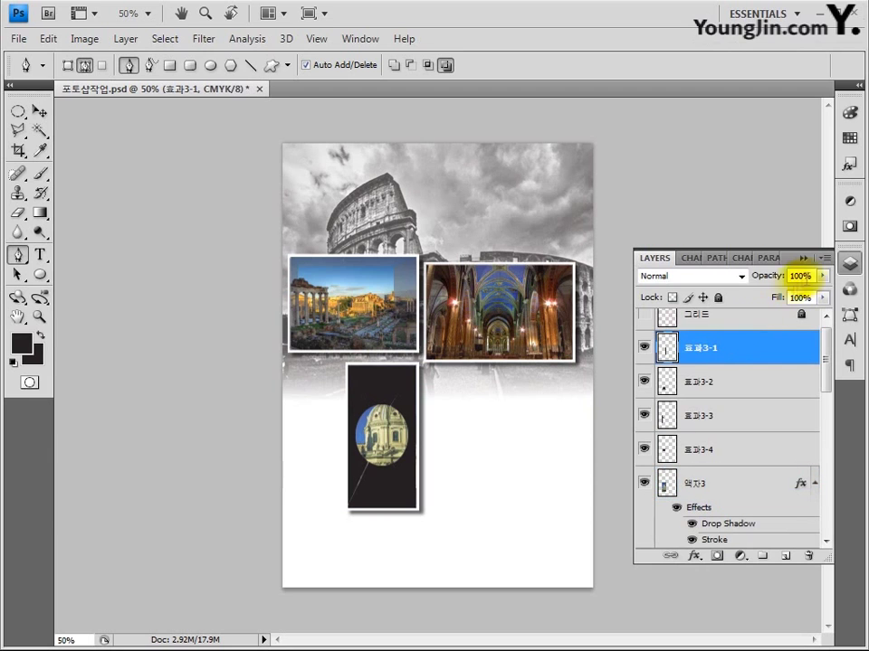
key("4")
left_click(782, 375)
key("5")
left_click(778, 416)
key("4")
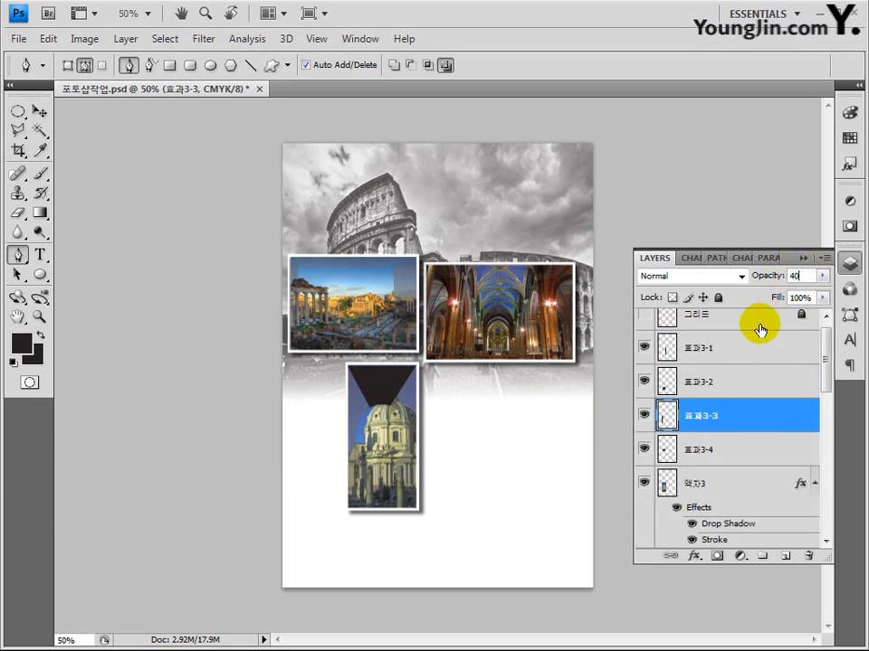
Set the opacity of layer 효과3-4 to 25%.
left_click(778, 449)
key("2")
key("5")
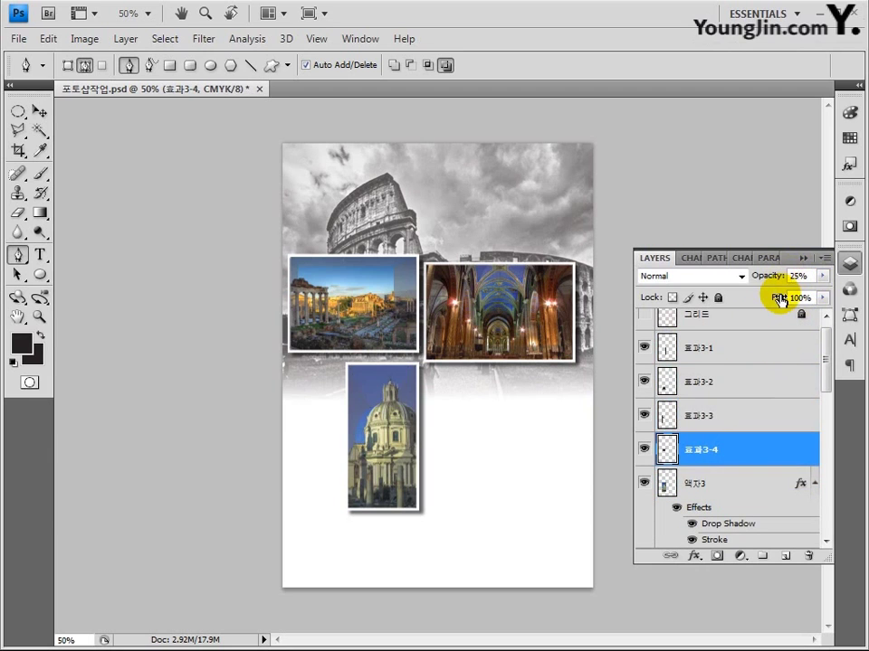
Link layers 효과3-1 through 효과3-4 together with the 액자3 photo layer.
left_click(762, 353)
left_click(757, 409, "shift")
left_click(760, 480, "shift")
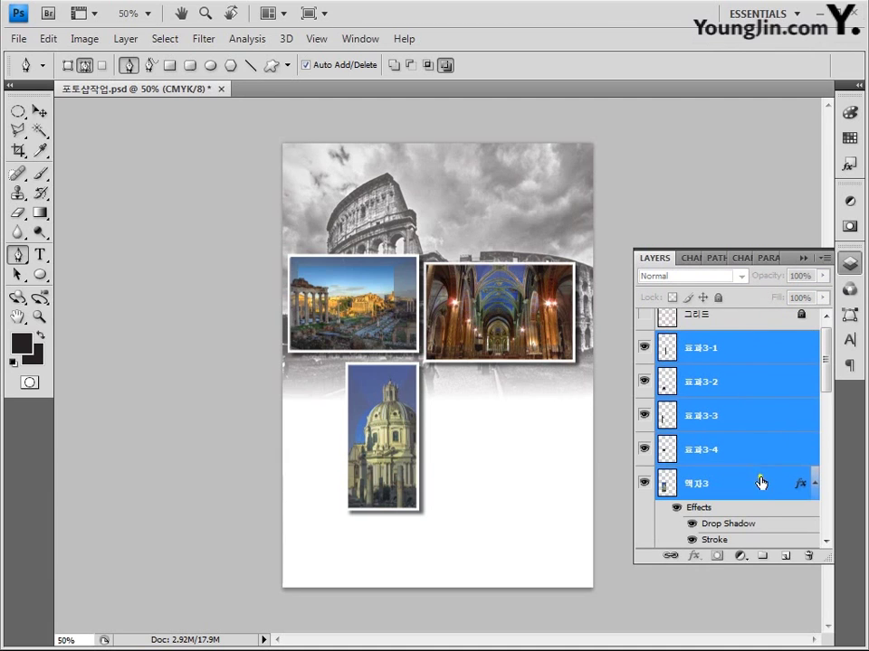
left_click(670, 555)
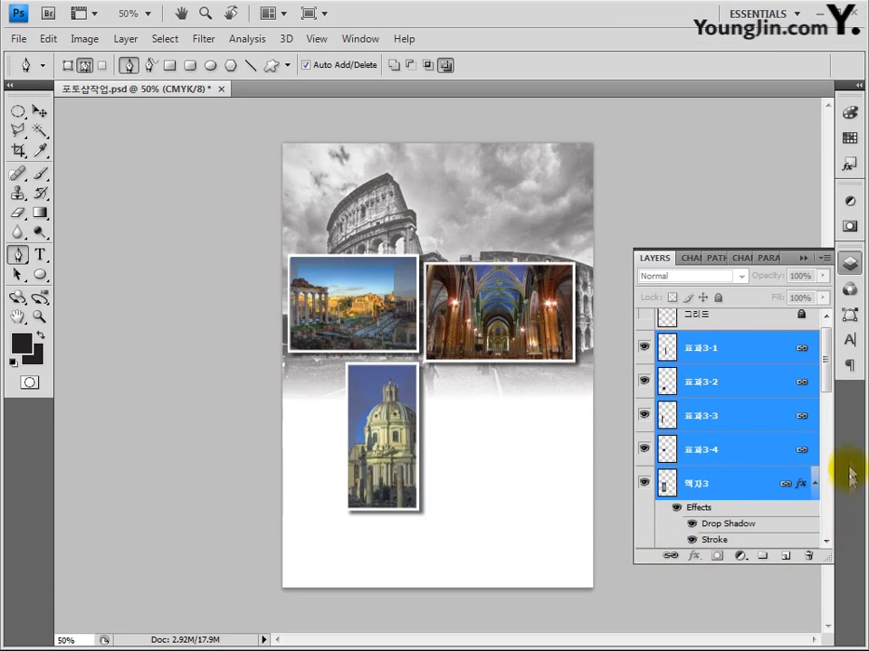
Show the 그리드 layer and scale the church interior photo 액자1 down to about 87% with Free Transform.
scroll(826, 391, "up", 1)
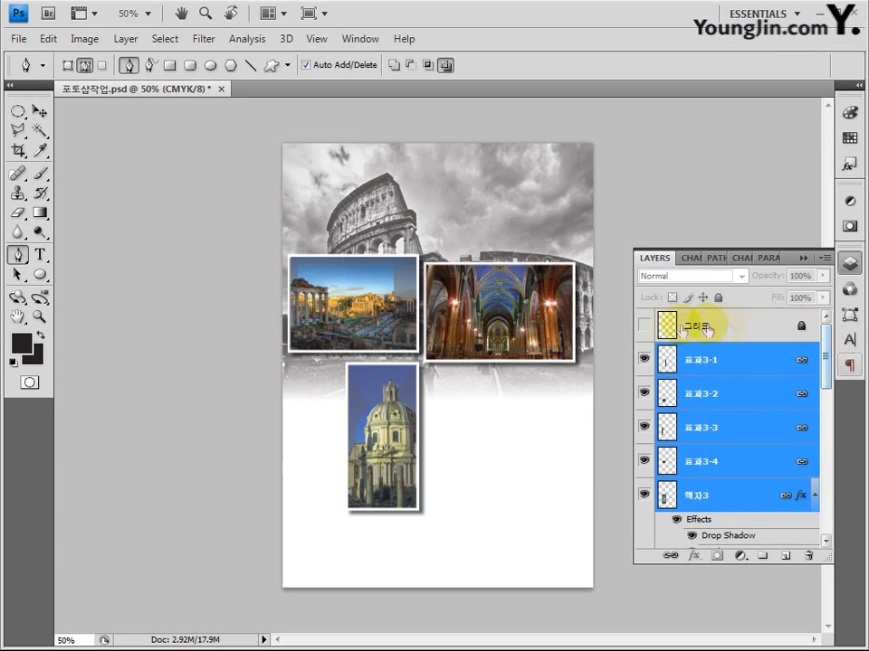
left_click(642, 327)
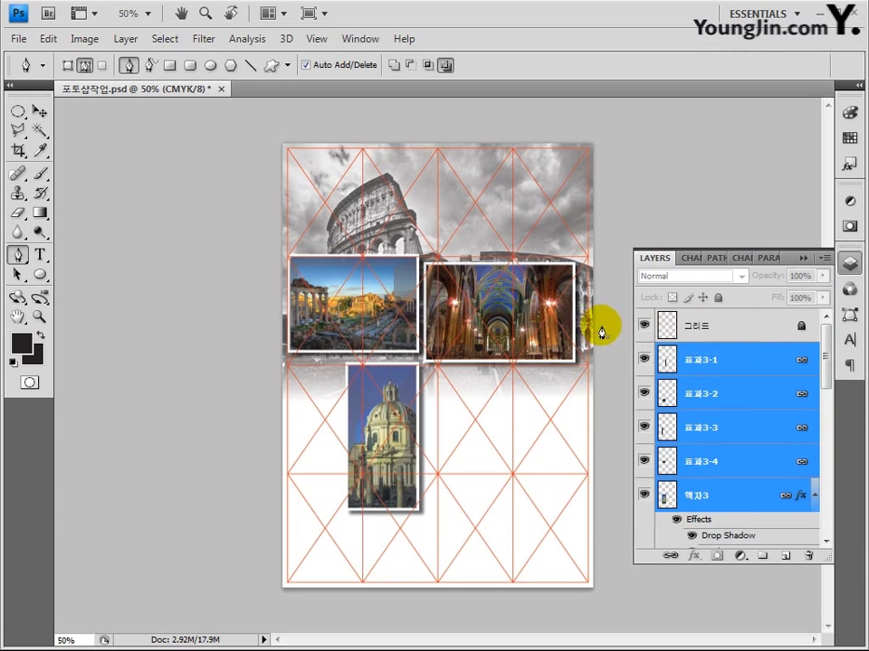
left_click_drag(825, 384, 834, 520)
left_click(694, 443)
key("ctrl+t")
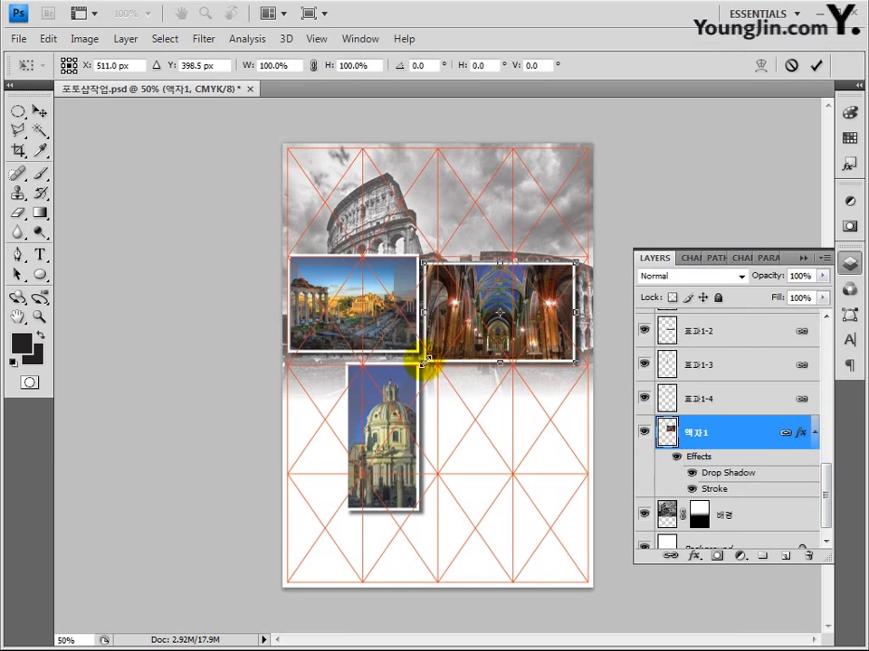
left_click_drag(424, 362, 442, 349)
Nudge the 액자1 photo upward, rotate it about 6.2° clockwise and apply the transform.
key("Left")
key("Left")
key("Left")
key("Left")
key("Left")
key("Left")
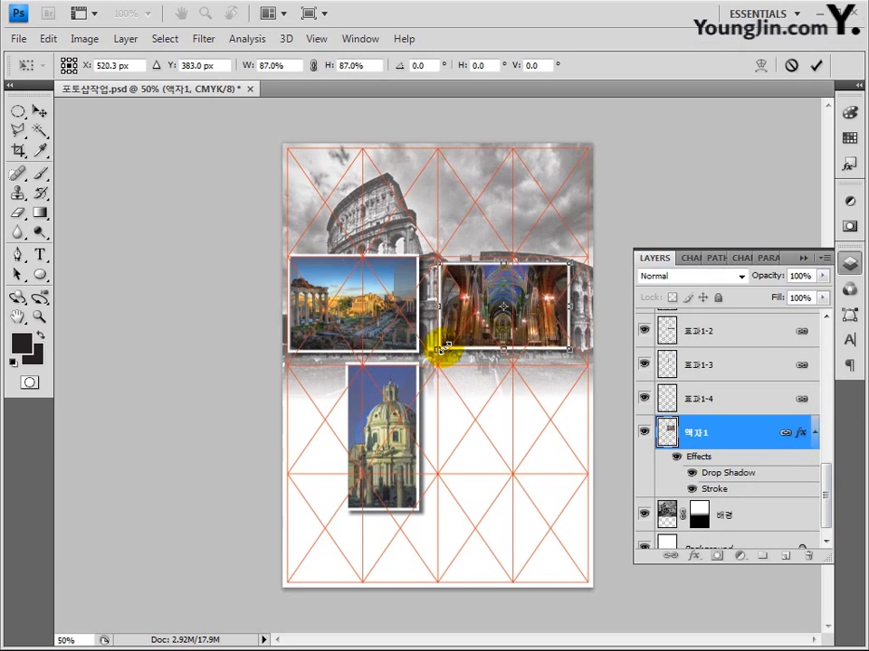
key("Up")
key("Up")
key("Up")
key("Up")
key("Up")
key("Up")
key("Up")
key("Up")
key("Up")
key("Up")
key("Up")
key("Up")
left_click_drag(442, 348, 582, 368)
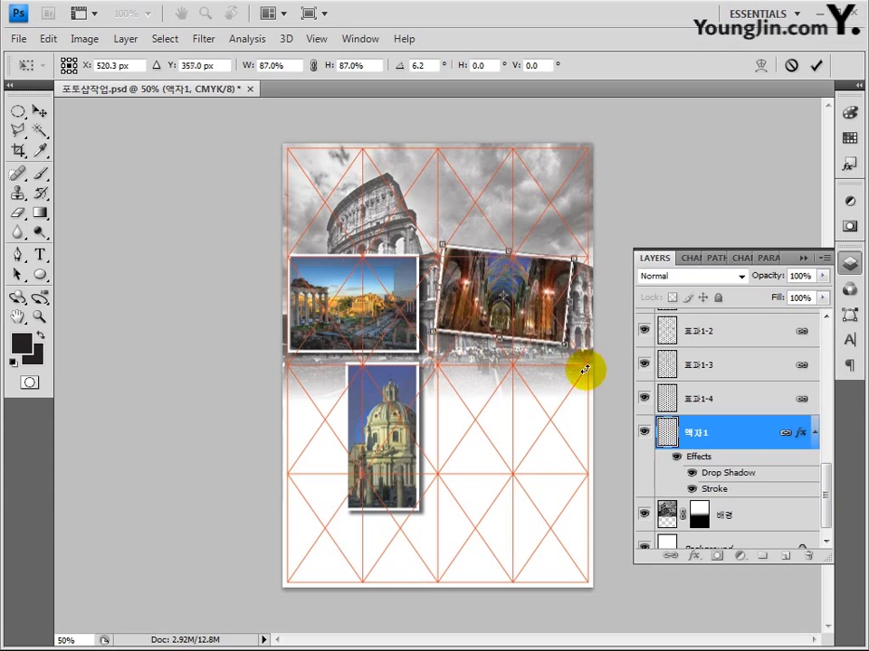
key("Return")
Shrink the sunlit ruins photo and tilt it slightly counterclockwise beside the church interior photo.
left_click(285, 355, "ctrl")
key("ctrl+t")
left_click_drag(285, 354, 312, 336)
key("Return")
Place the dome photo 액자3 above the church interior photo, scaled to about 71.6% and tilted clockwise.
left_click_drag(406, 412, 533, 194)
key("ctrl+t")
mouse_move(551, 143)
left_mouse_down()
mouse_move(543, 158)
mouse_move(553, 165)
left_mouse_up()
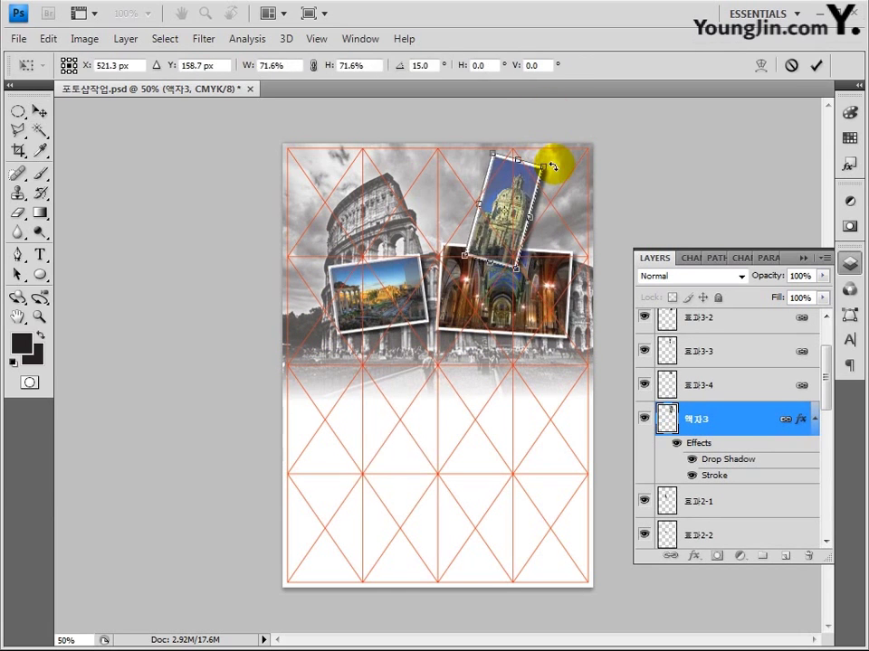
key("Return")
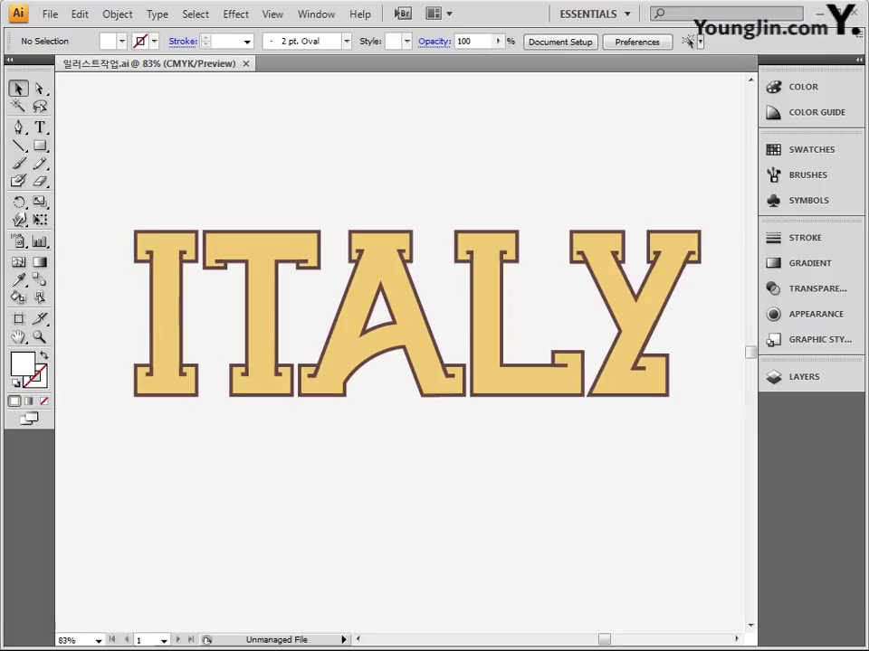
Copy the ITALY lettering from Illustrator and paste it into the Photoshop document as a smart object.
left_click_drag(110, 191, 718, 425)
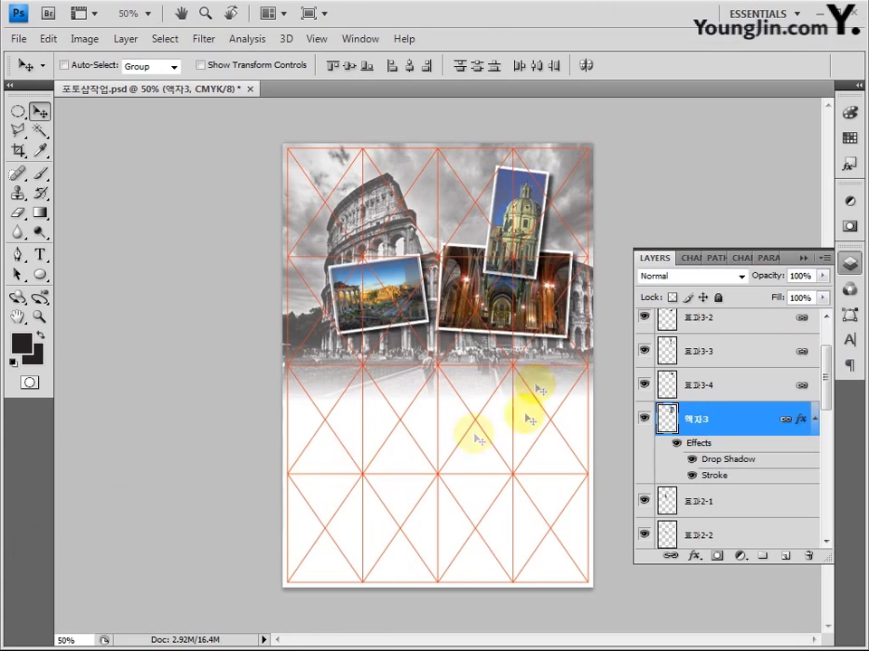
key("ctrl+v")
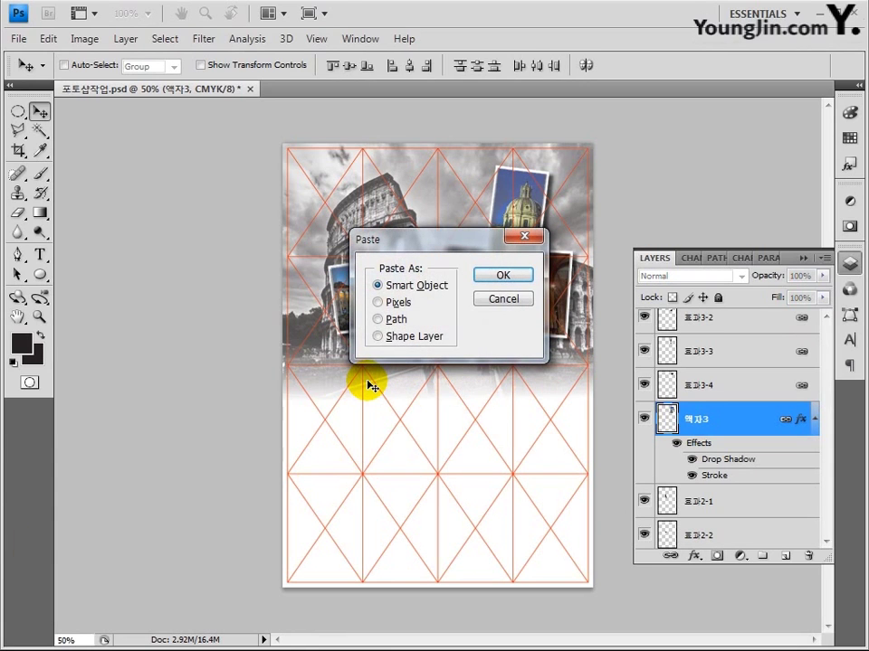
left_click(378, 288)
key("Return")
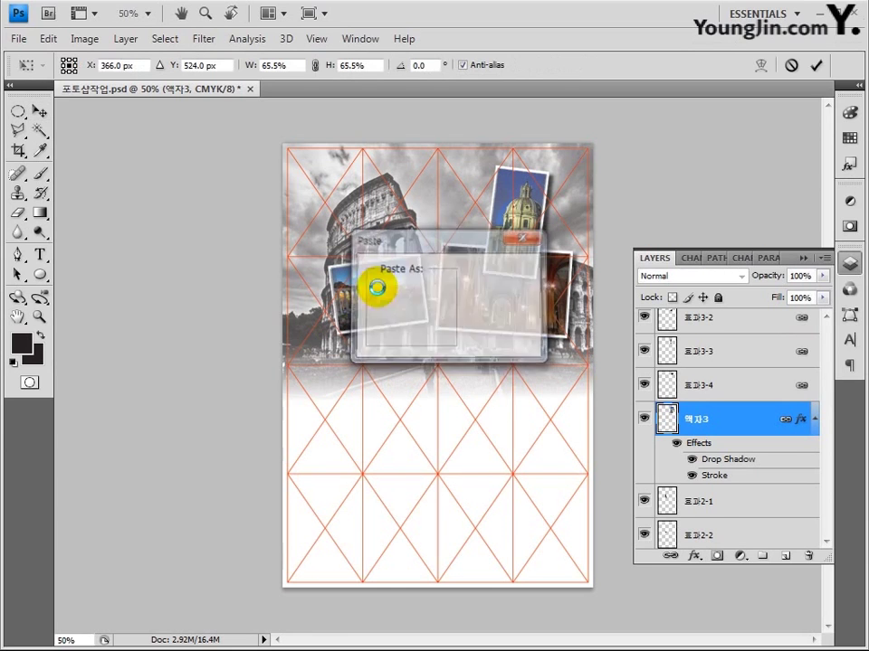
Scale the ITALY lettering down to about 26% and place it over the Colosseum, beside the dome photo.
left_click_drag(592, 412, 341, 354)
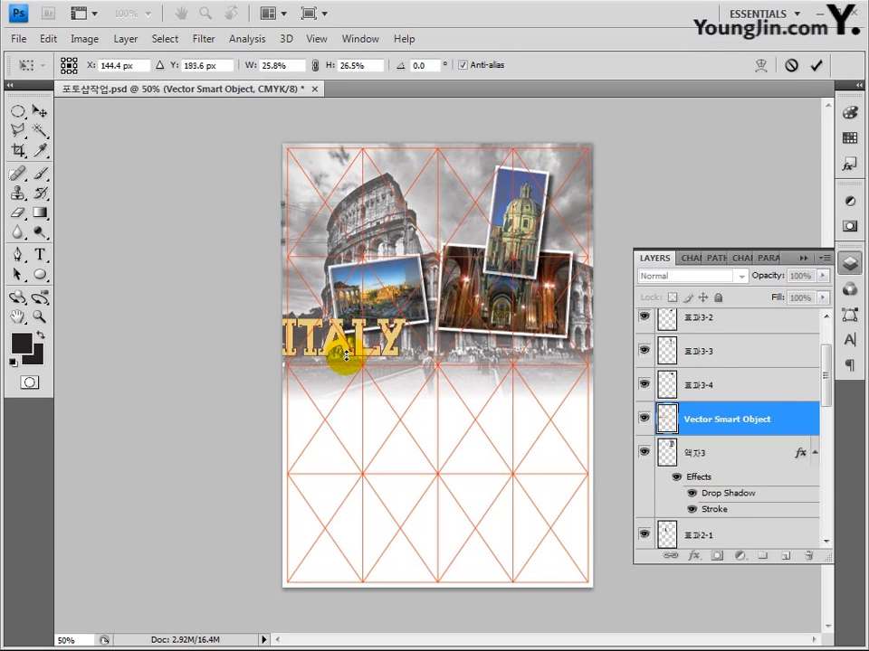
key("shift+Up")
key("shift+Up")
key("shift+Up")
key("shift+Up")
key("shift+Up")
key("shift+Up")
key("shift+Up")
key("shift+Up")
key("shift+Up")
key("shift+Up")
key("shift+Up")
key("shift+Up")
key("shift+Up")
key("shift+Up")
key("shift+Right")
key("shift+Right")
key("shift+Right")
key("shift+Right")
key("shift+Right")
key("shift+Right")
key("shift+Right")
key("shift+Right")
key("shift+Right")
key("Return")
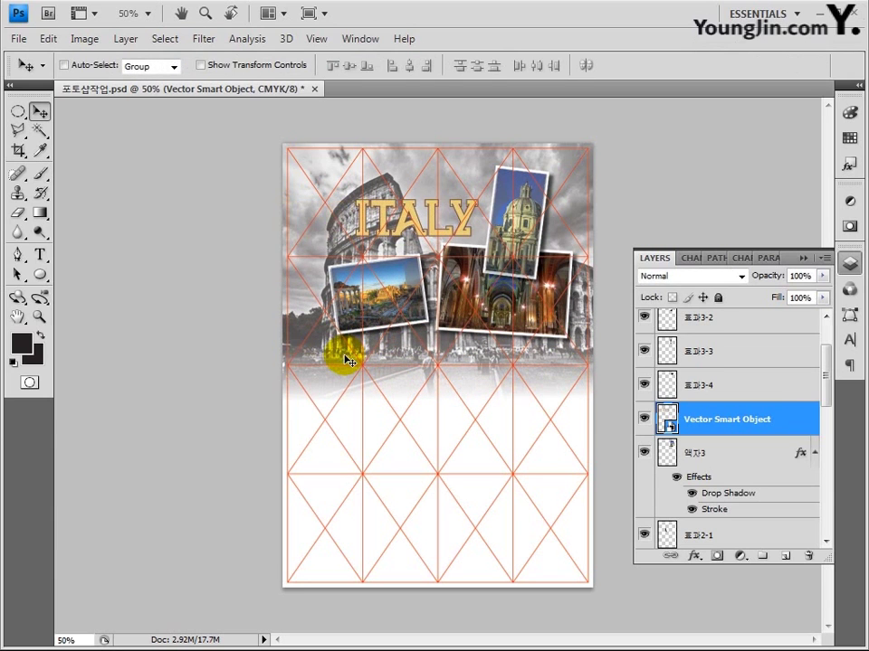
Rename the ITALY lettering's layer as 영문글씨.
double_click(716, 418)
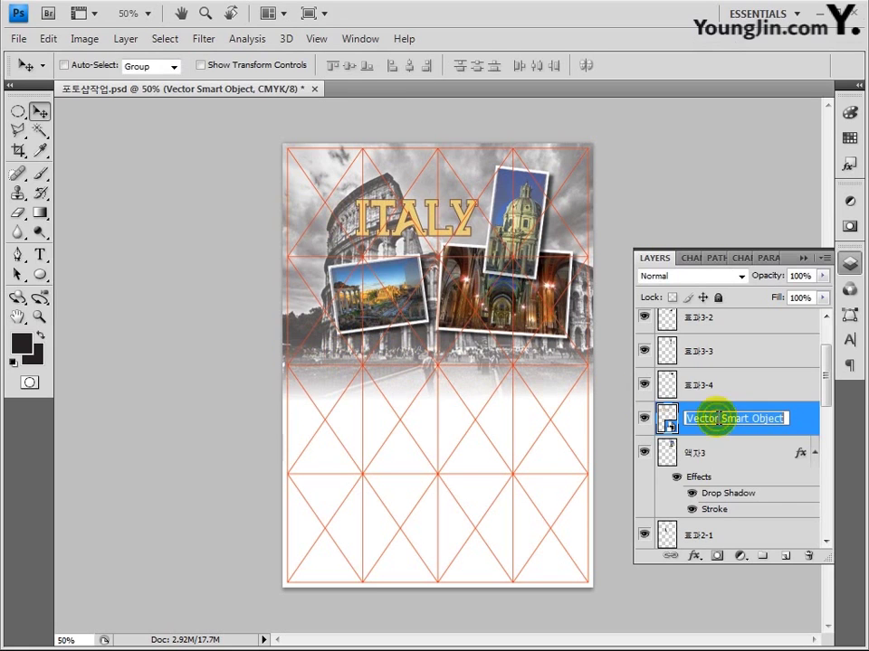
type("영ㅁ")
type("문글씨")
key("Return")
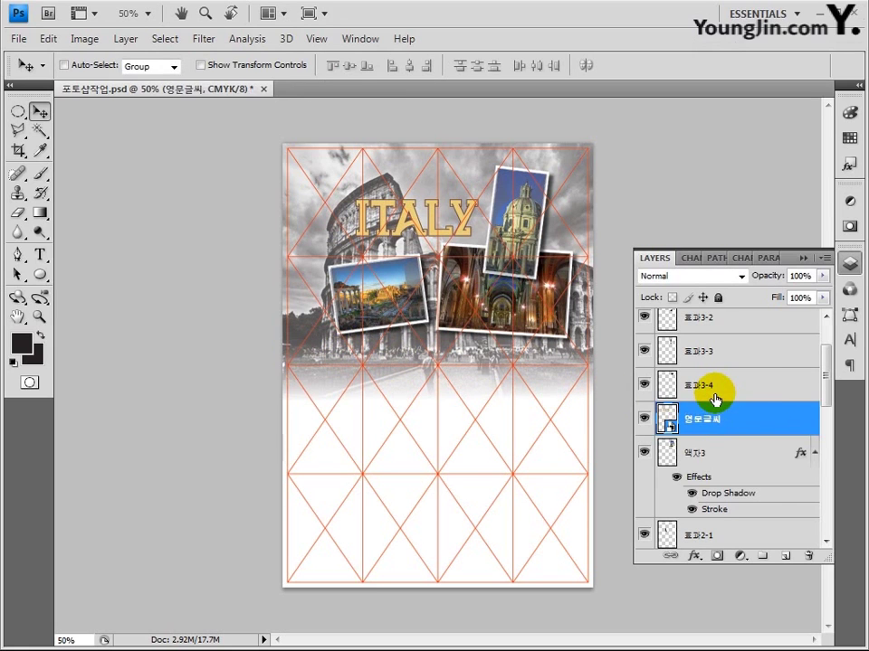
Paste the calendar grid and the orange number 6 badge from Illustrator as separate smart objects.
key("ctrl+v")
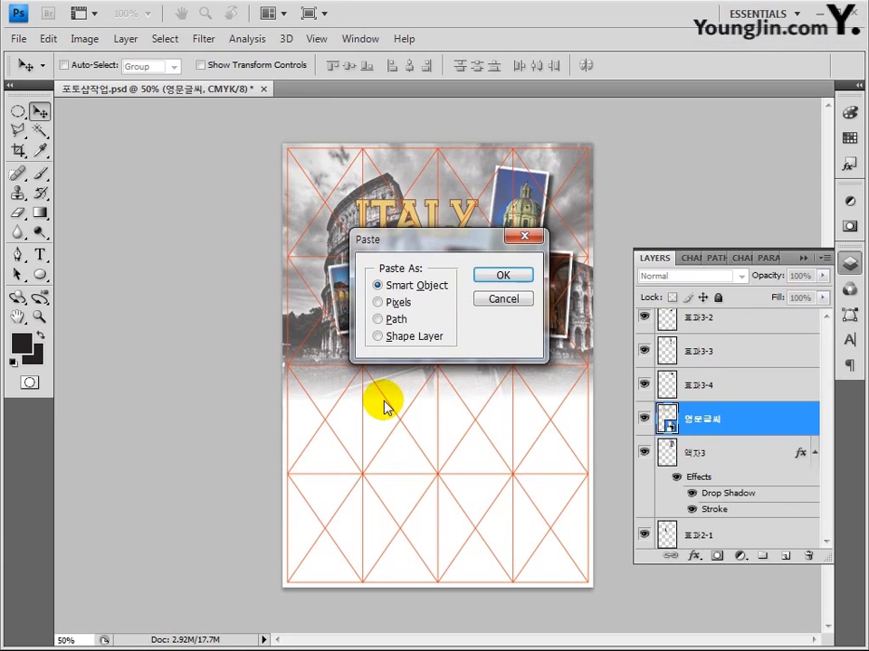
key("Return")
key("ctrl+v")
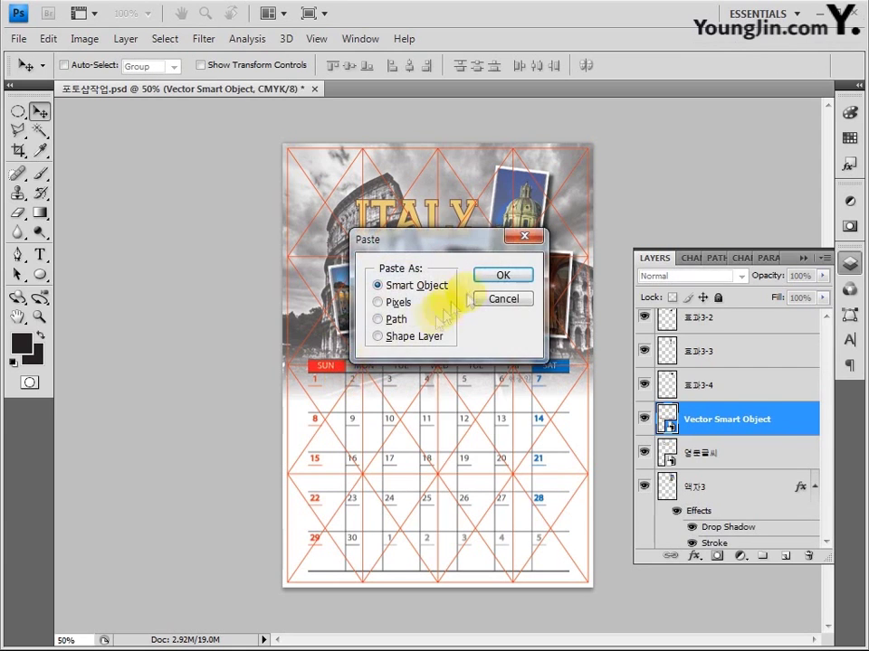
key("Return")
Rename the calendar layer as 달력 and the number 6 badge layer as 숫자.
double_click(722, 457)
type("달력")
key("Return")
double_click(721, 428)
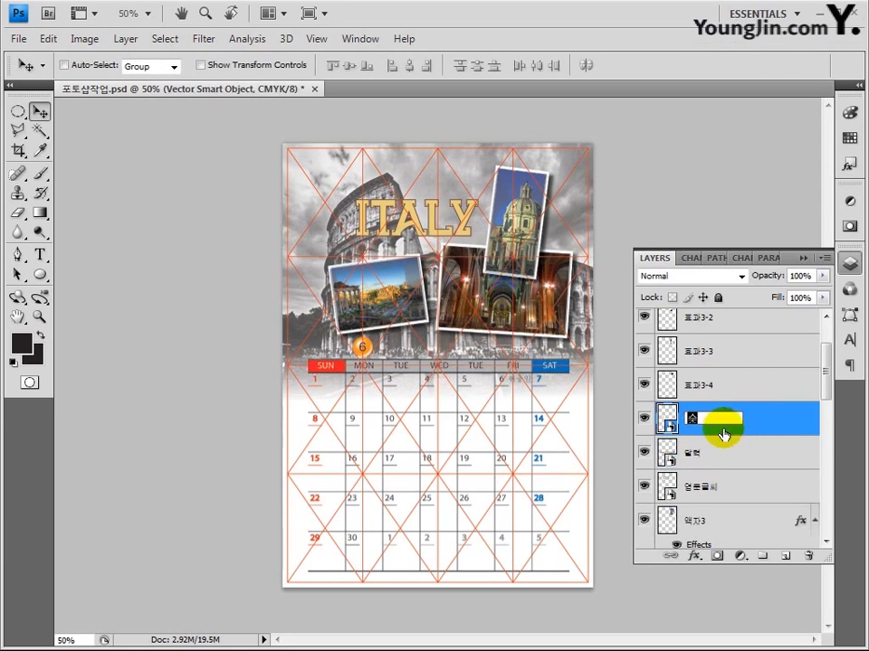
type("숫자")
key("Return")
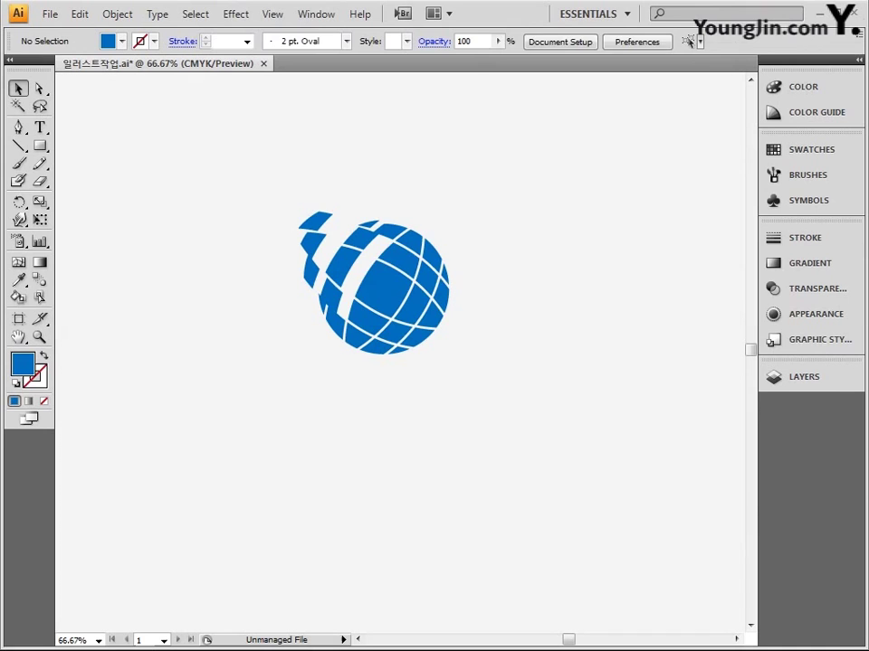
Copy the blue globe symbol from Illustrator and paste it into the Photoshop document as a smart object.
left_click(378, 287)
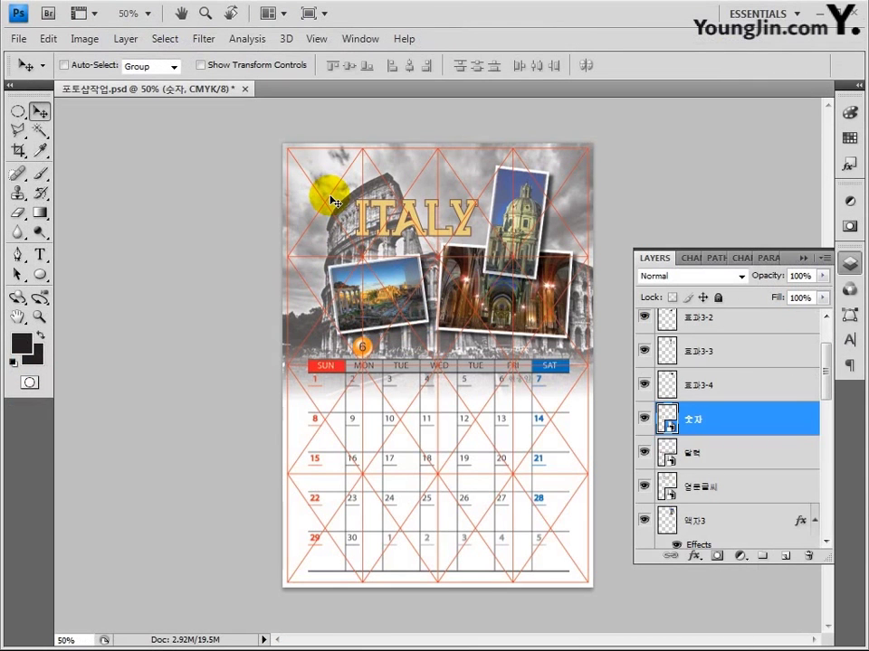
key("ctrl+v")
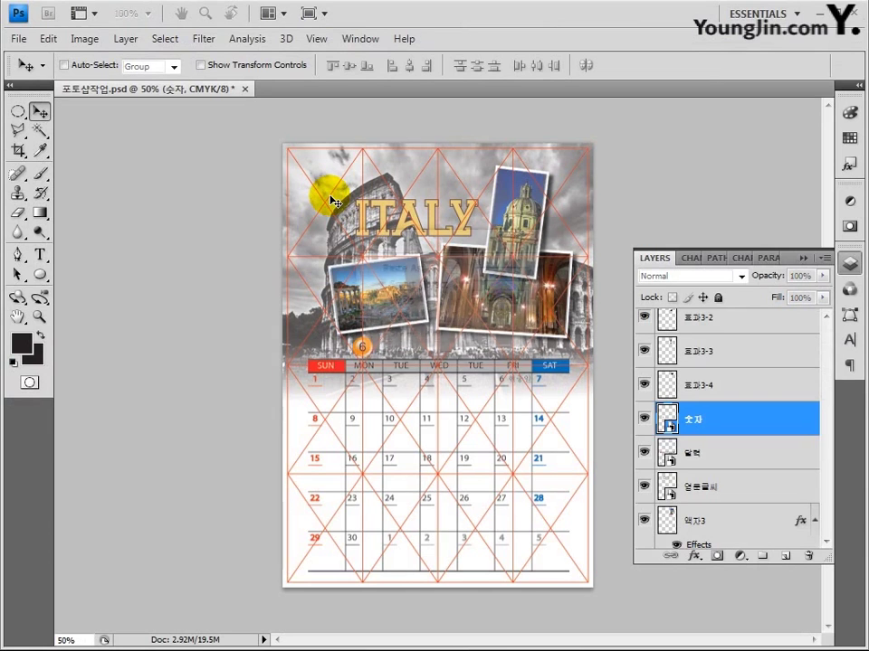
left_click(502, 276)
key("Return")
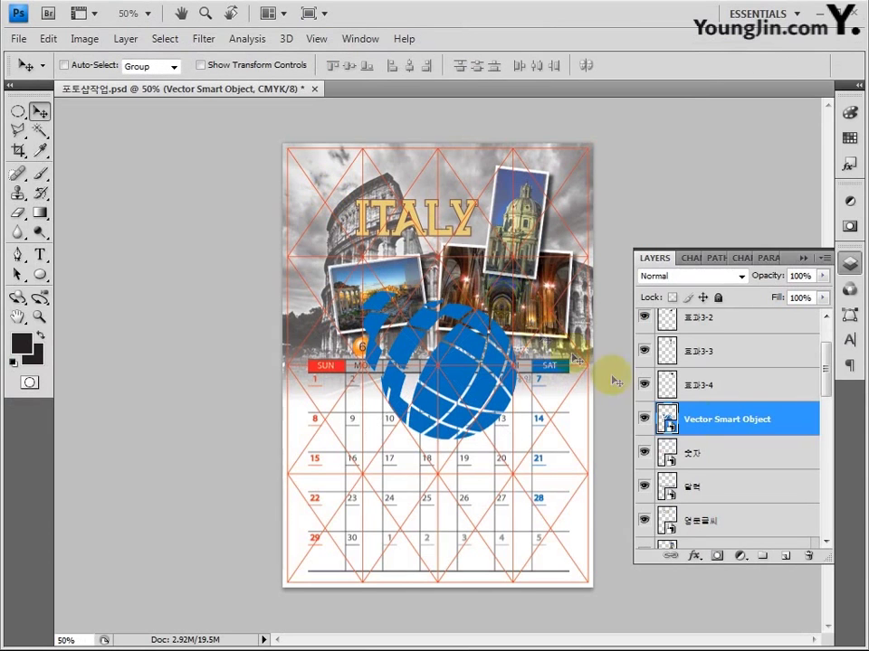
Rename the globe layer as 심벌 and duplicate it twice.
double_click(715, 419)
type("심볼")
key("Return")
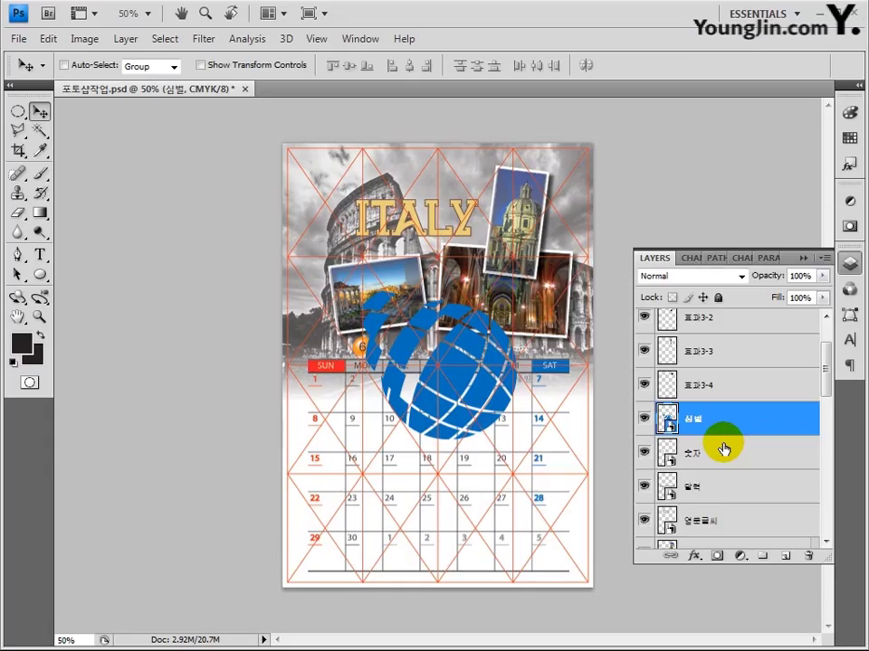
key("ctrl+j")
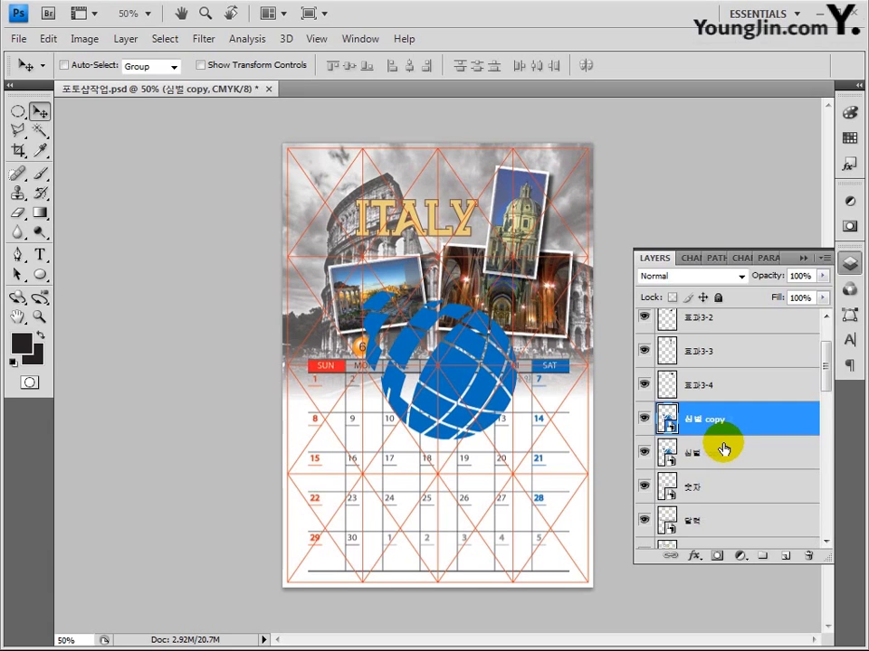
key("ctrl+j")
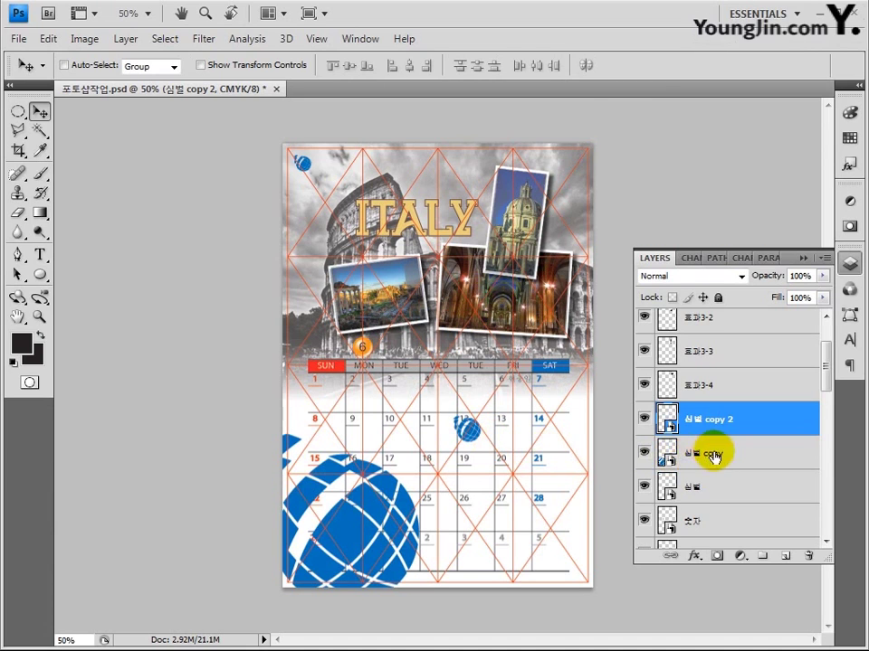
Rename the two globe copies as 심벌 2 for the large one and 심벌 3 for the small one on the calendar.
left_click(714, 454)
double_click(729, 455)
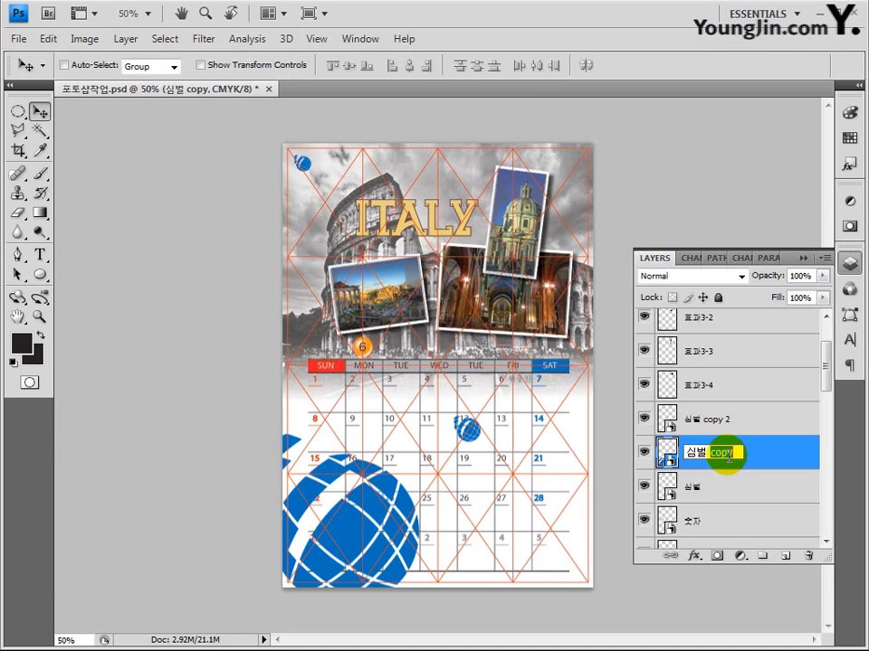
key("Return")
double_click(710, 420)
type("심벌 3")
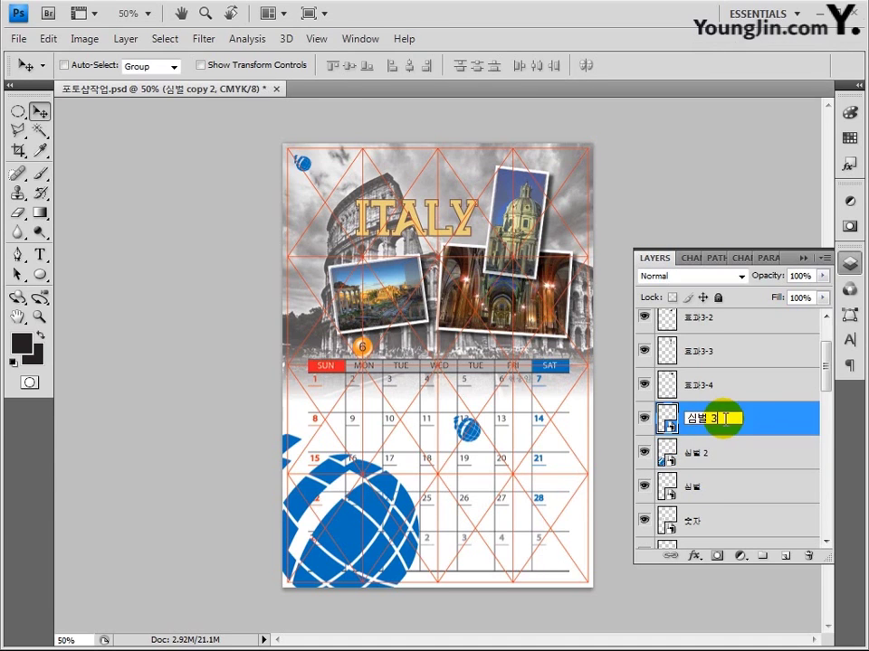
key("Return")
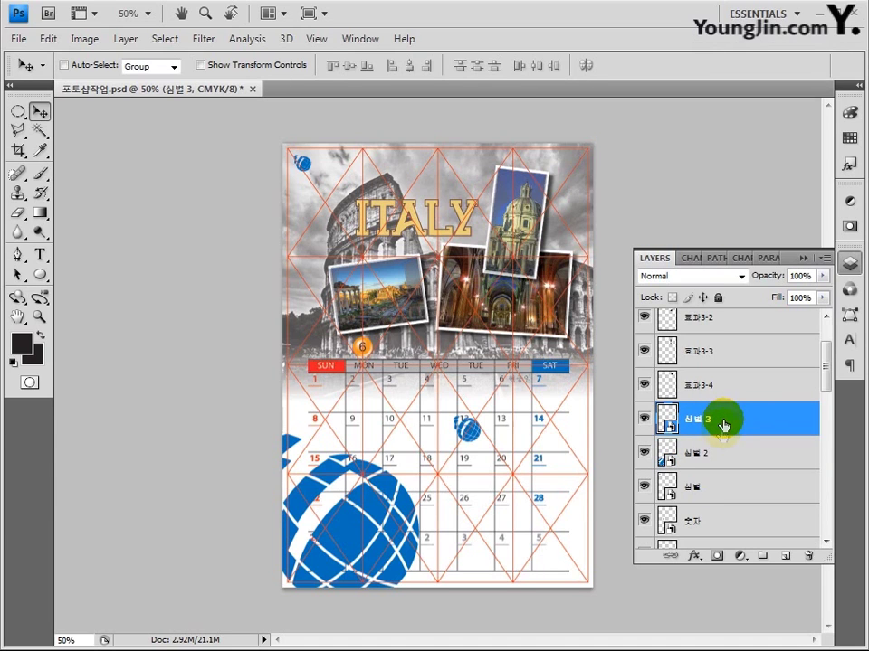
Set the opacity of layer 심벌 2 to 15% and of layer 심벌 3 to 25%.
left_click(712, 455)
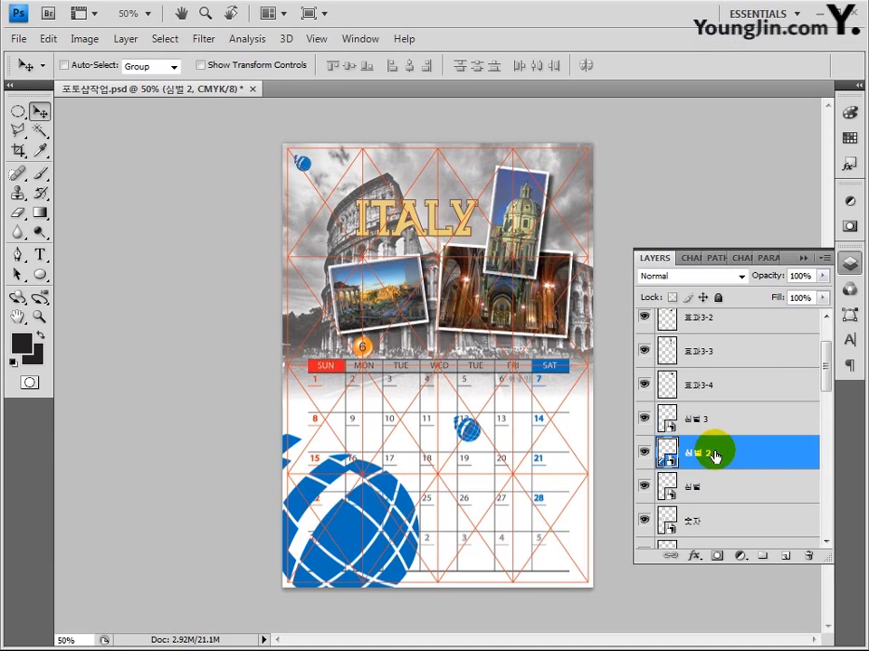
left_click(801, 277)
type("15")
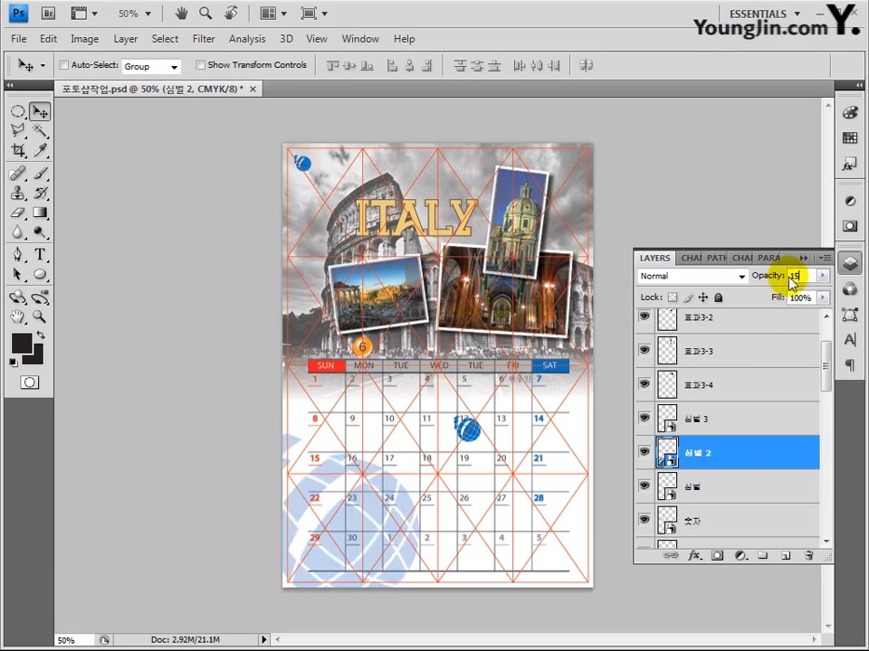
key("Return")
left_click(729, 419)
left_click(776, 277)
type("25")
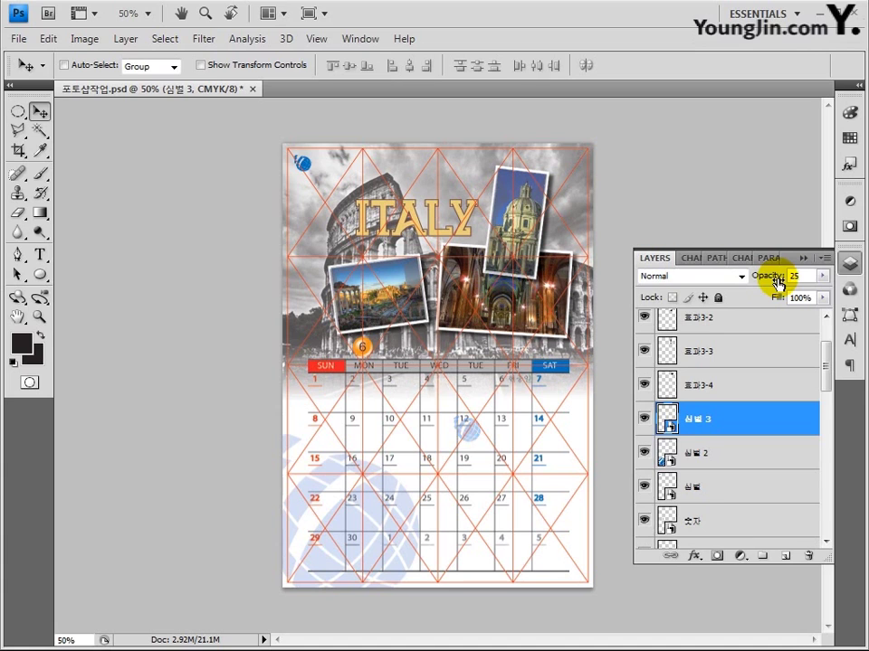
key("Return")
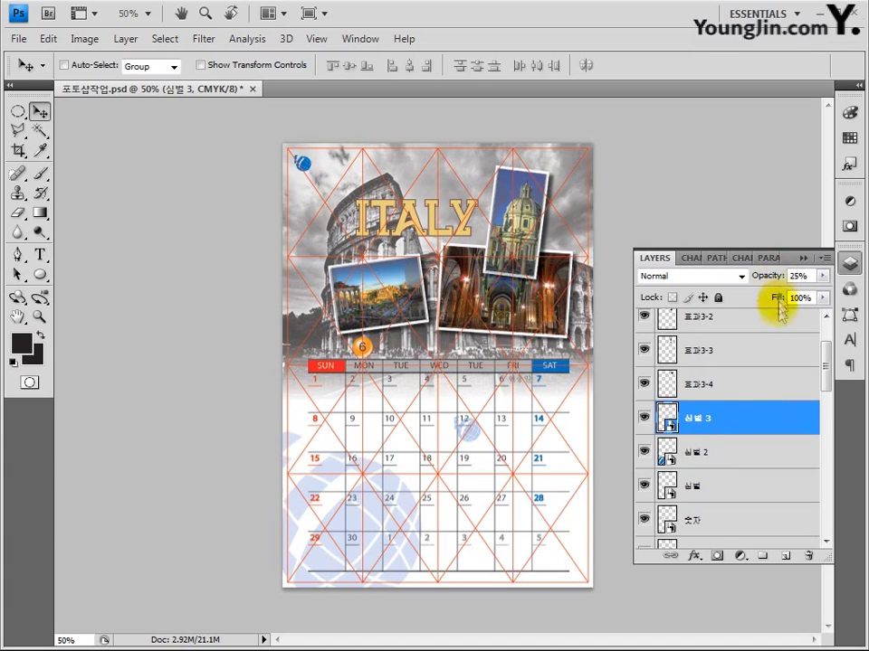
Move layers 심벌 3 and 심벌 2 below the 달력 layer, with 심벌 2 above 심벌 3.
left_click_drag(724, 422, 728, 518)
left_click_drag(726, 406, 728, 501)
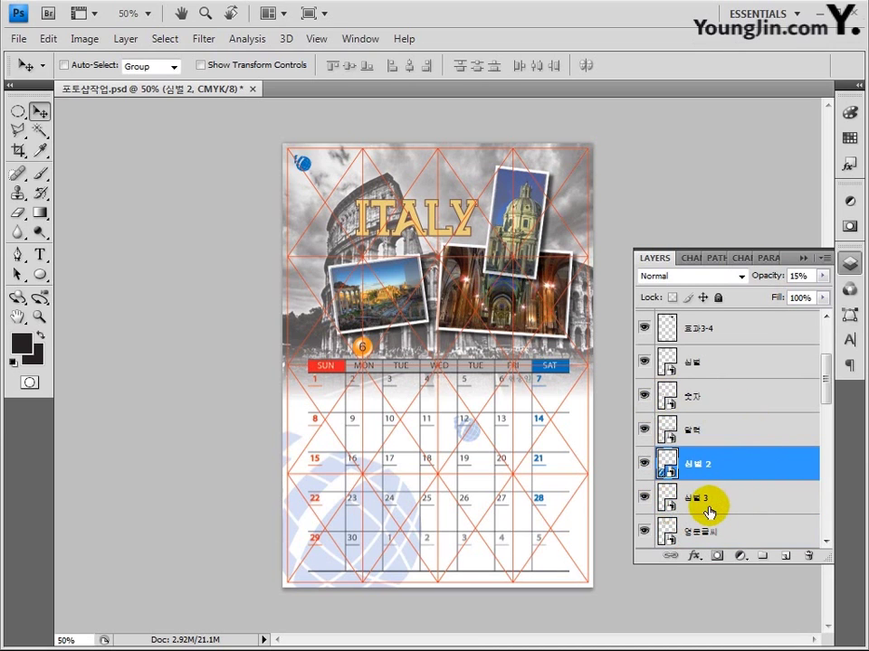
Hide the 그리드 layer and open the image 콜로세움2 from the 기출_소스 folder.
left_click_drag(823, 395, 823, 348)
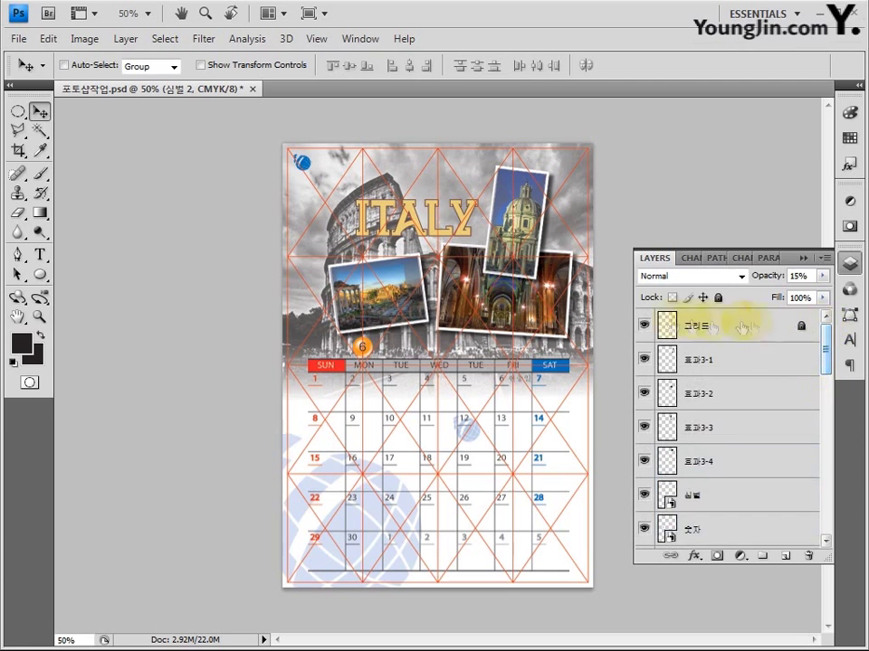
left_click(644, 326)
left_click(18, 38)
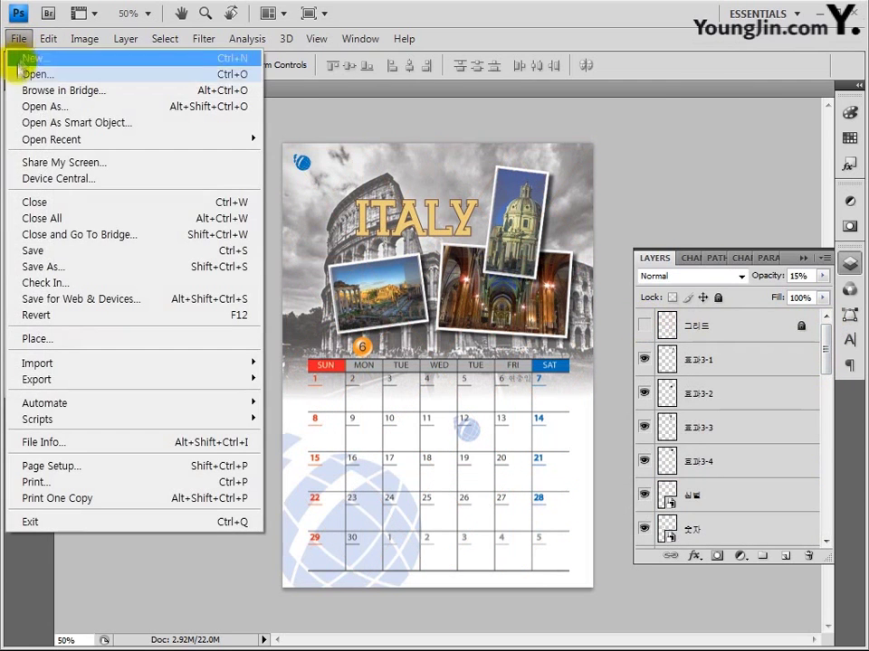
left_click(19, 76)
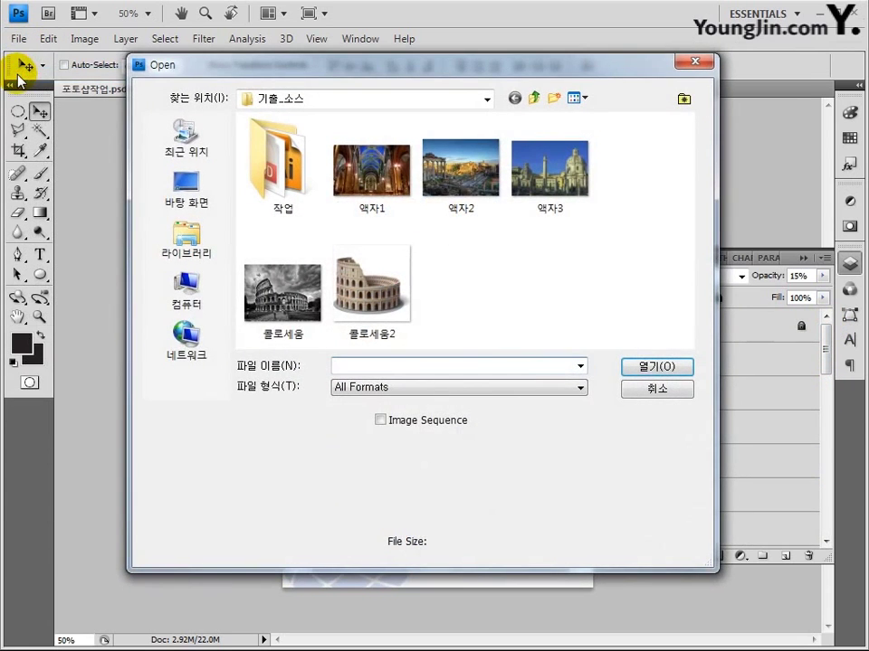
left_click(380, 319)
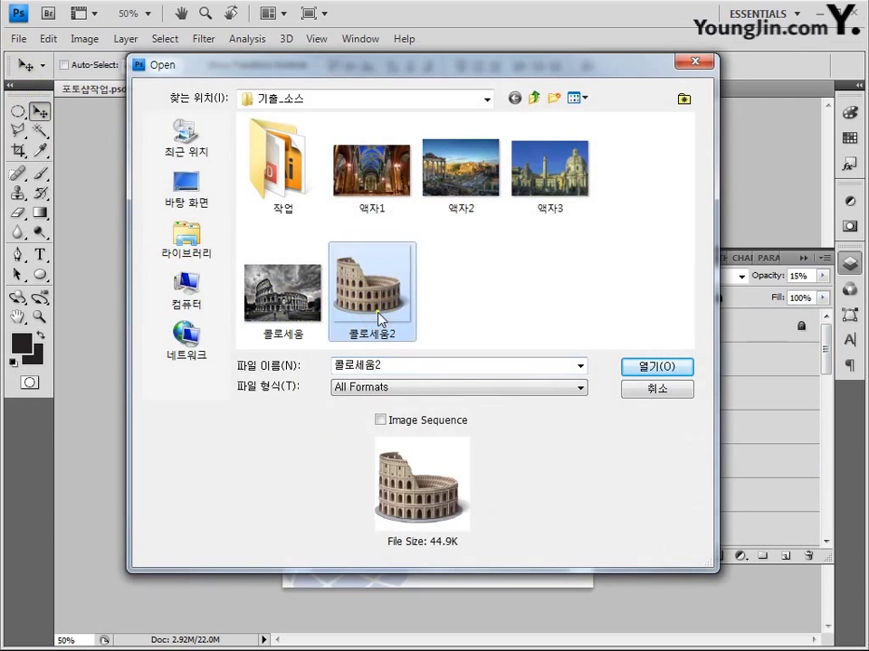
left_click(651, 367)
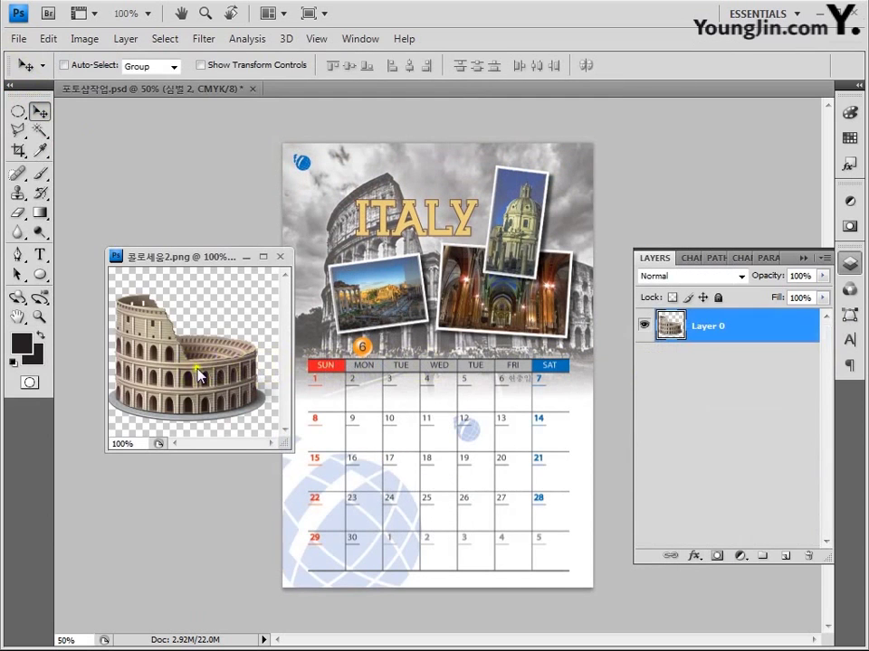
Bring the cut-out Colosseum into the calendar document, scale it to 48.8% and place it just above the SAT heading.
left_click(276, 254)
key("ctrl+t")
left_click_drag(402, 349, 529, 322)
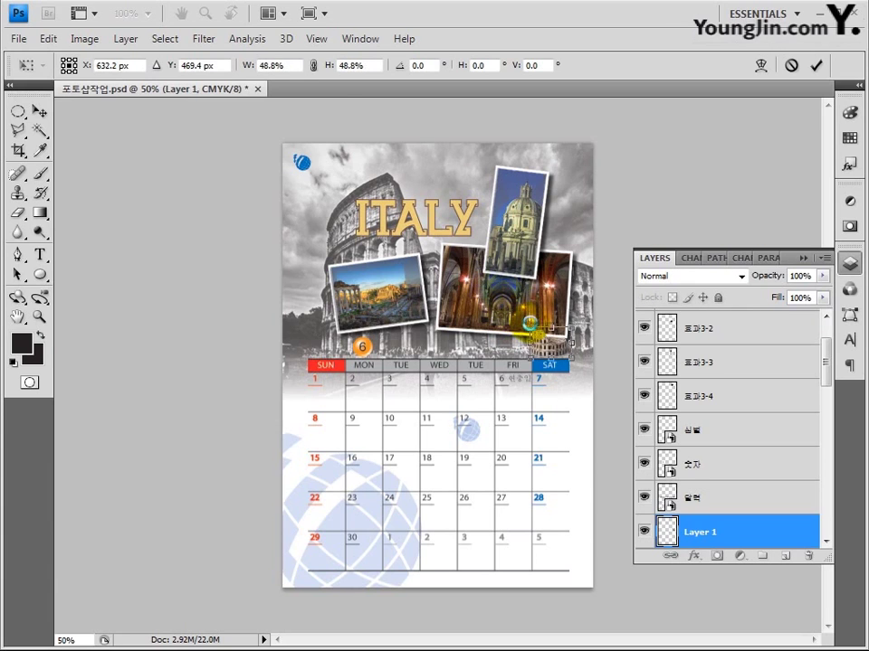
key("Return")
Rename the small Colosseum's layer as 콜로세움2.
double_click(701, 532)
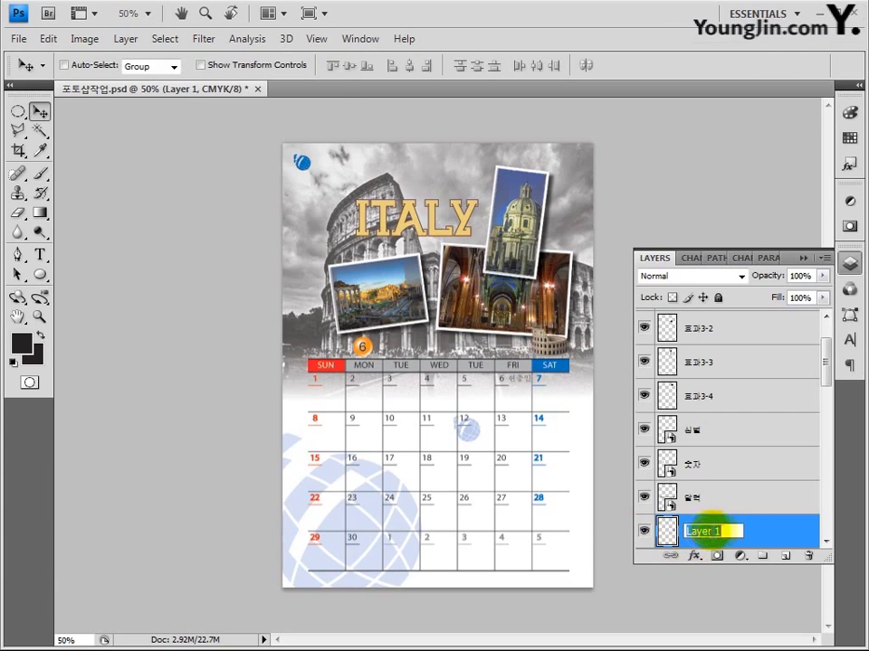
type("콜로세움2")
key("Return")
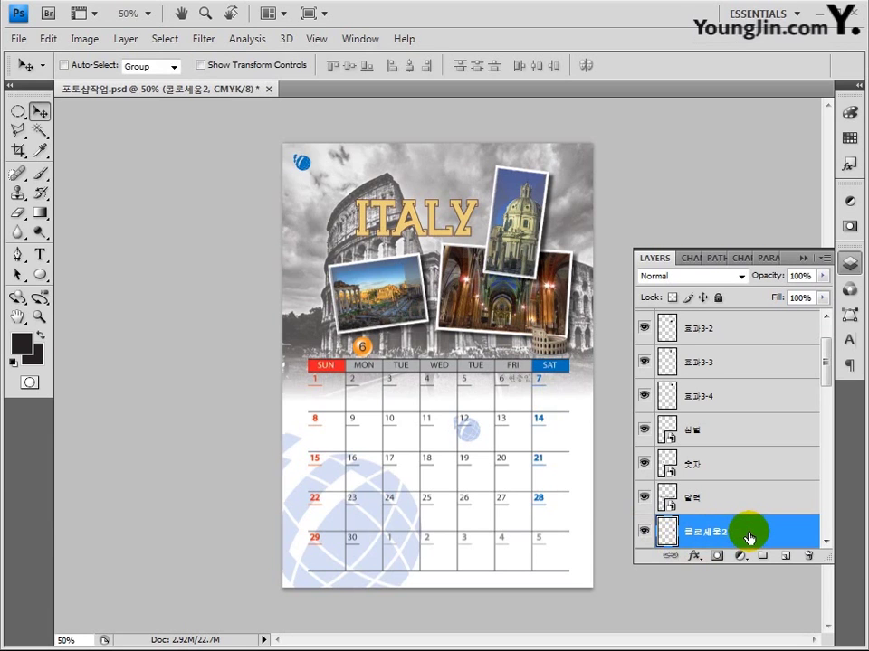
Add the centred 15 pt New Gulim text "고대와 현대가 함께 숨쉬는" above the ITALY lettering.
left_click(39, 316)
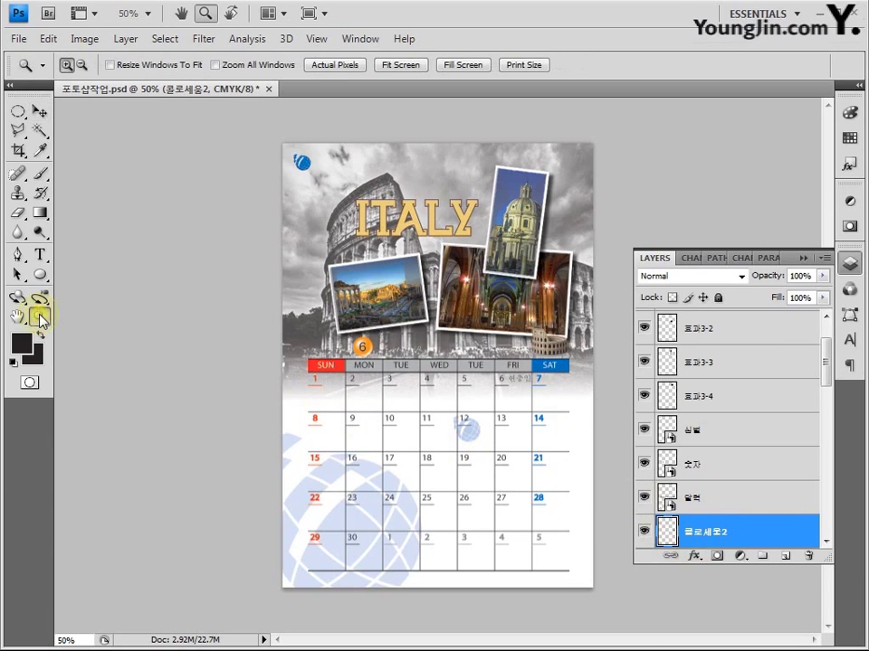
left_click(421, 107)
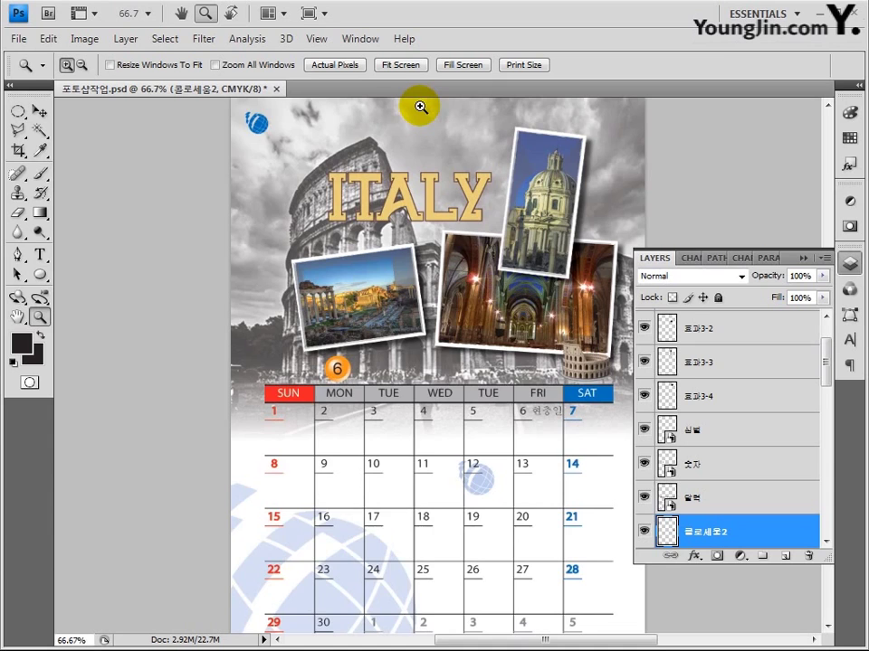
left_click(421, 107)
left_click(39, 254)
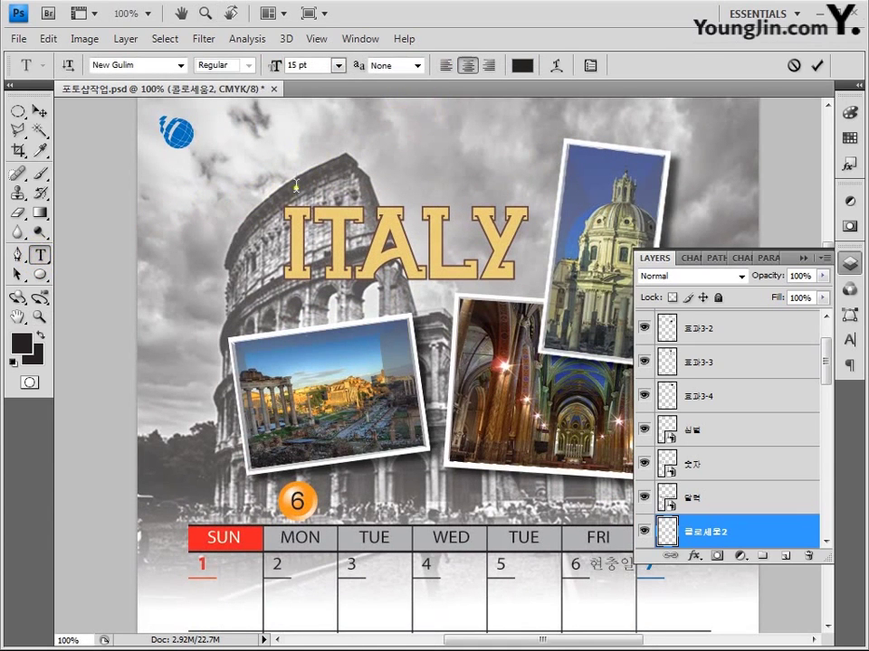
left_click(304, 159)
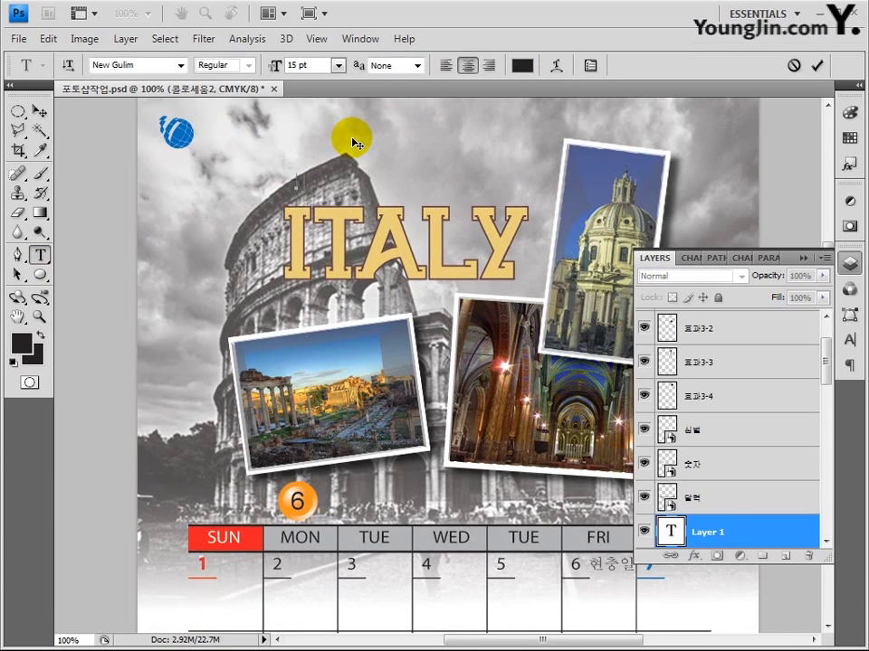
type("고대와 현대가 함께 숨쉬")
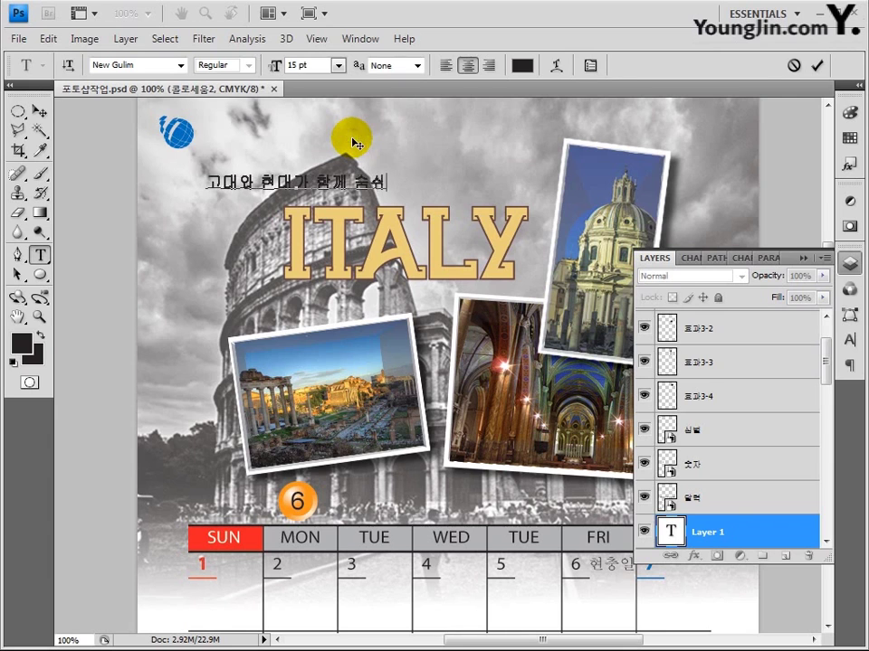
type("는")
Set the colour of the whole Korean phrase to white, with C, M, Y and K all at 0%.
left_click_drag(395, 184, 206, 188)
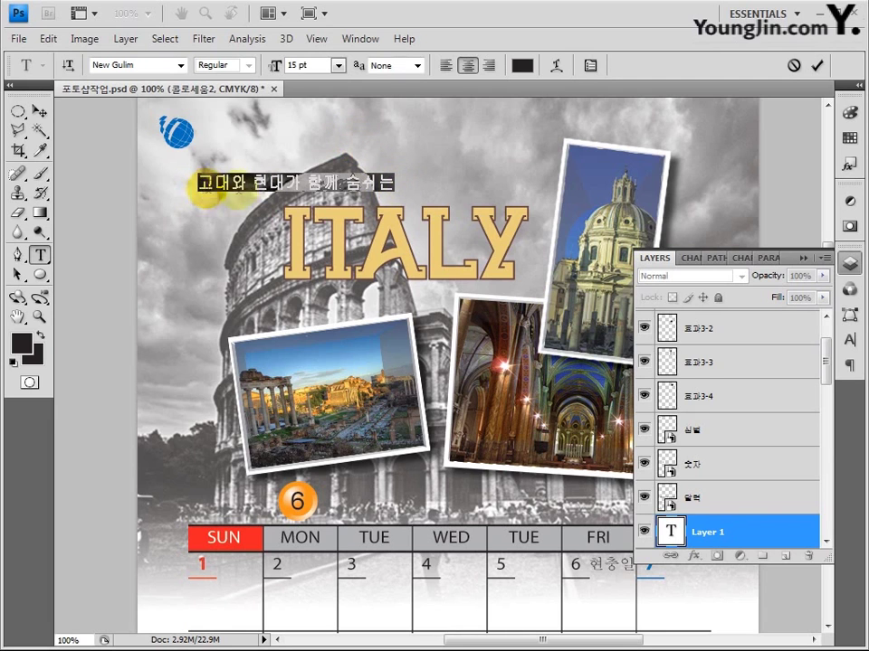
left_click(522, 66)
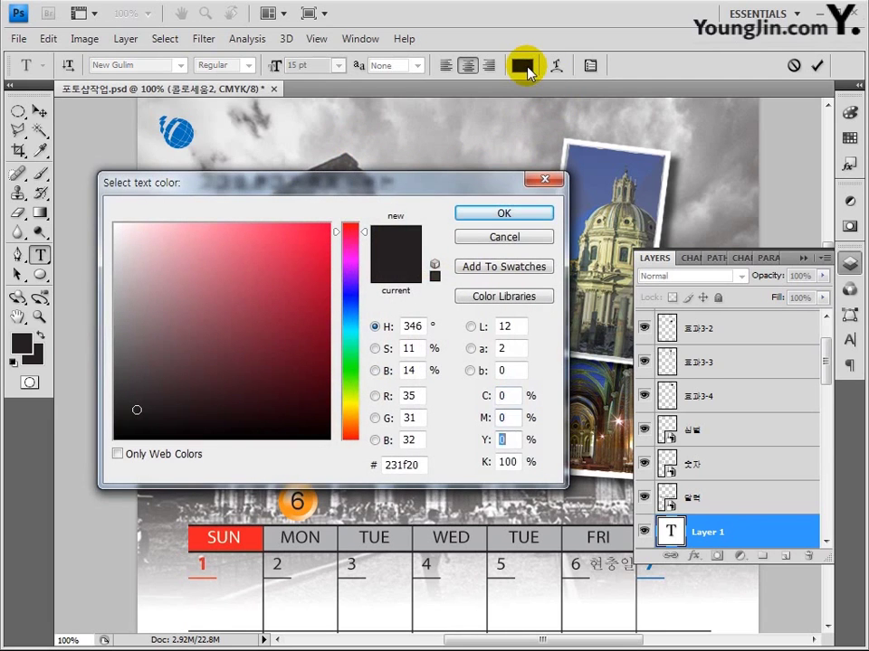
key("Tab")
type("0")
key("Return")
Add a separate text layer reading "RomA" after the Korean phrase.
left_click(415, 184)
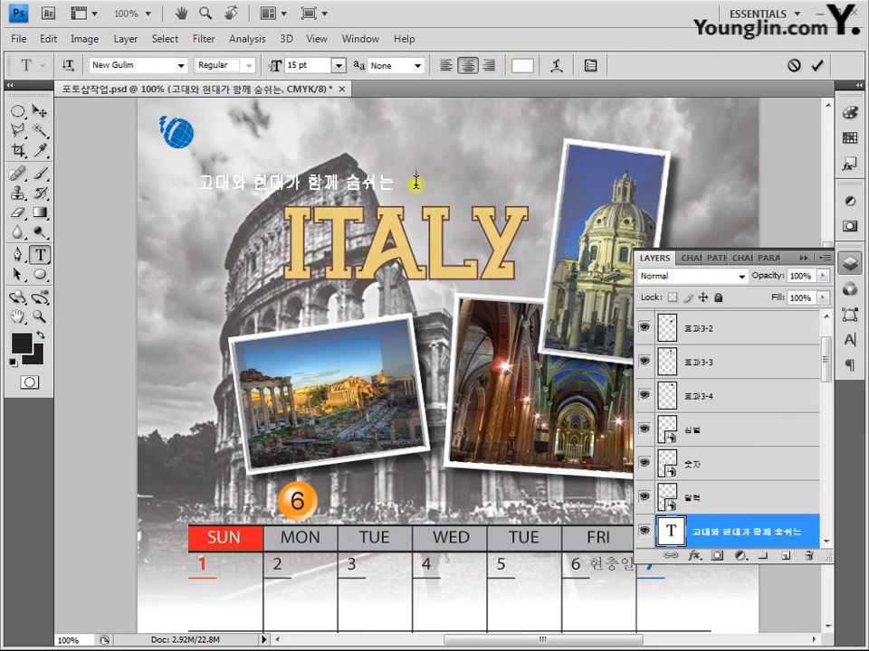
type("R")
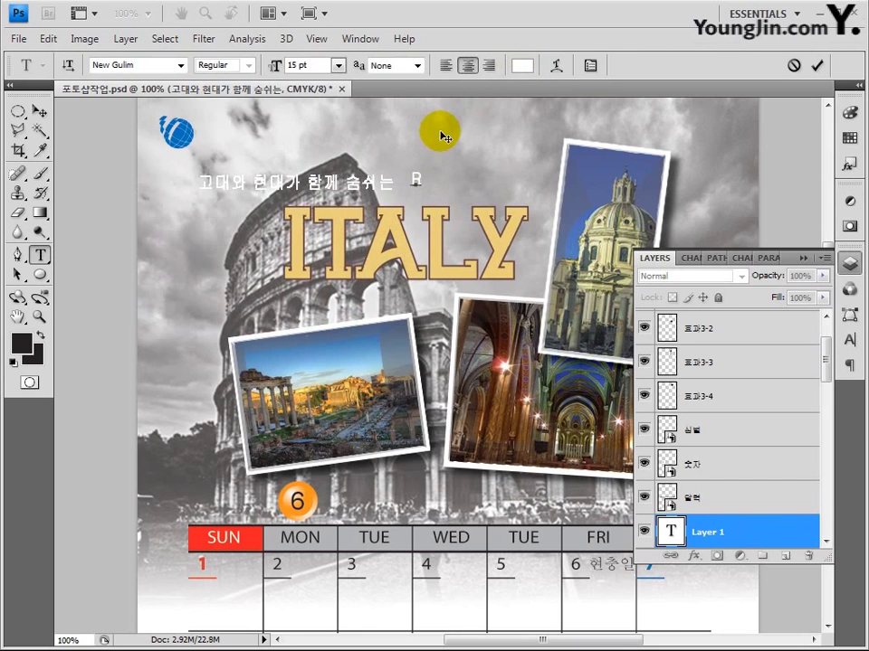
type("oma")
Set the colour of the RomA text to K 100% with C, M and Y at 0%.
left_click_drag(448, 180, 409, 180)
left_click(522, 65)
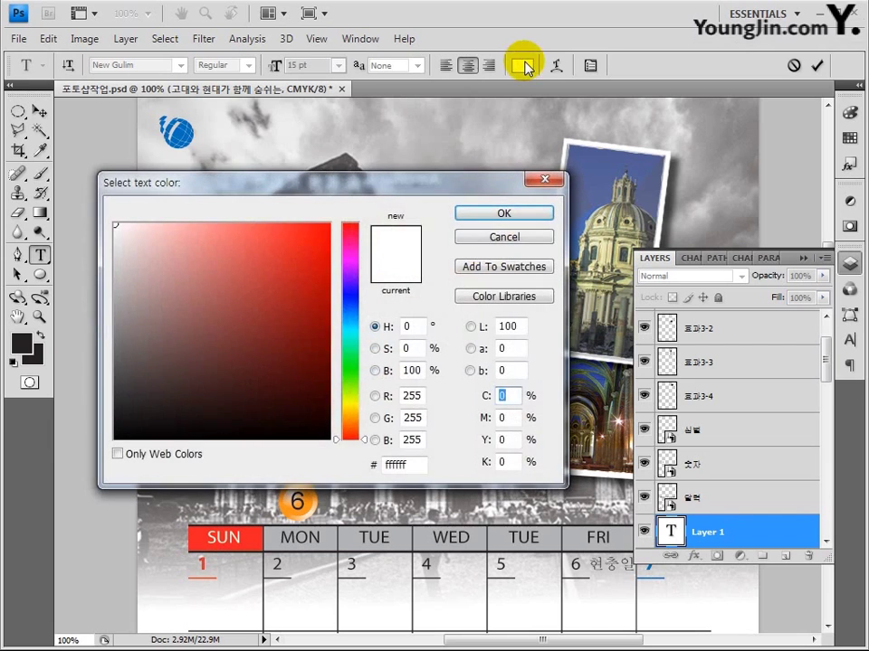
key("Tab")
key("Tab")
key("Tab")
type("100")
key("Return")
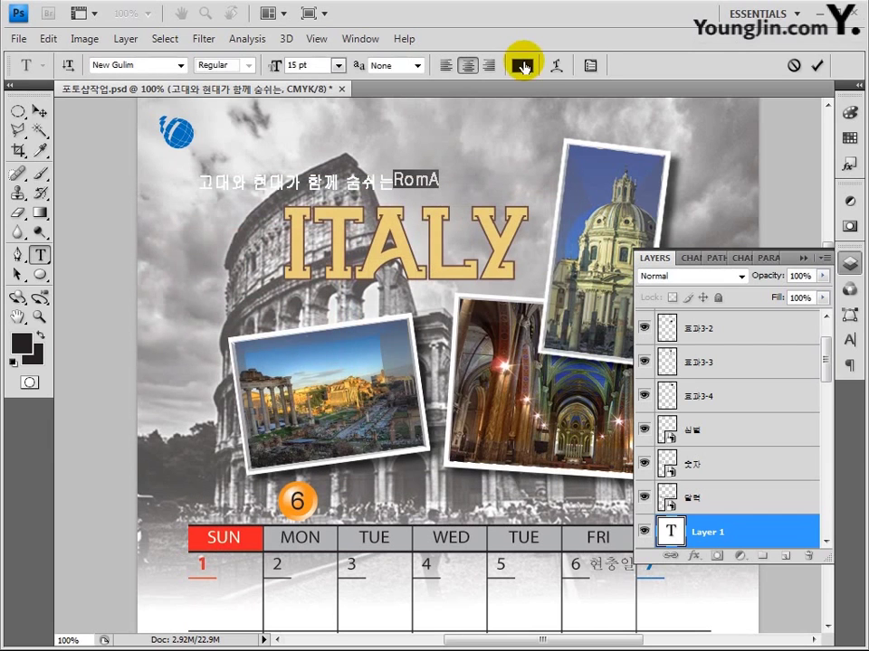
Move the RomA text to the right until it sits above the Y of ITALY.
left_click(39, 110)
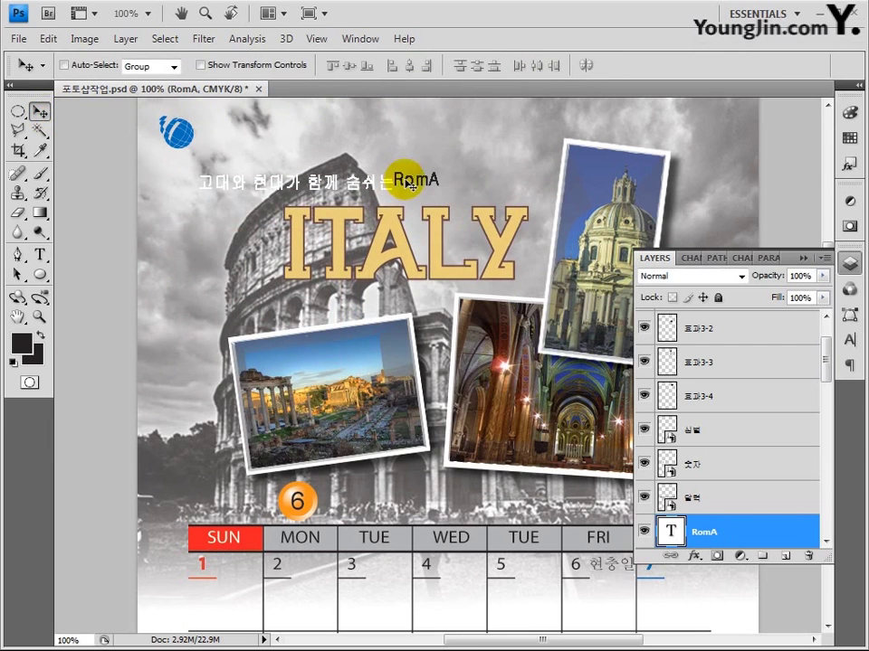
key("Right")
key("Right")
key("Right")
key("Right")
key("Right")
key("Right")
key("Right")
key("Right")
key("Right")
key("Right")
key("Right")
key("Right")
key("Right")
key("Right")
key("Right")
key("Right")
key("Right")
key("Right")
key("Right")
key("Right")
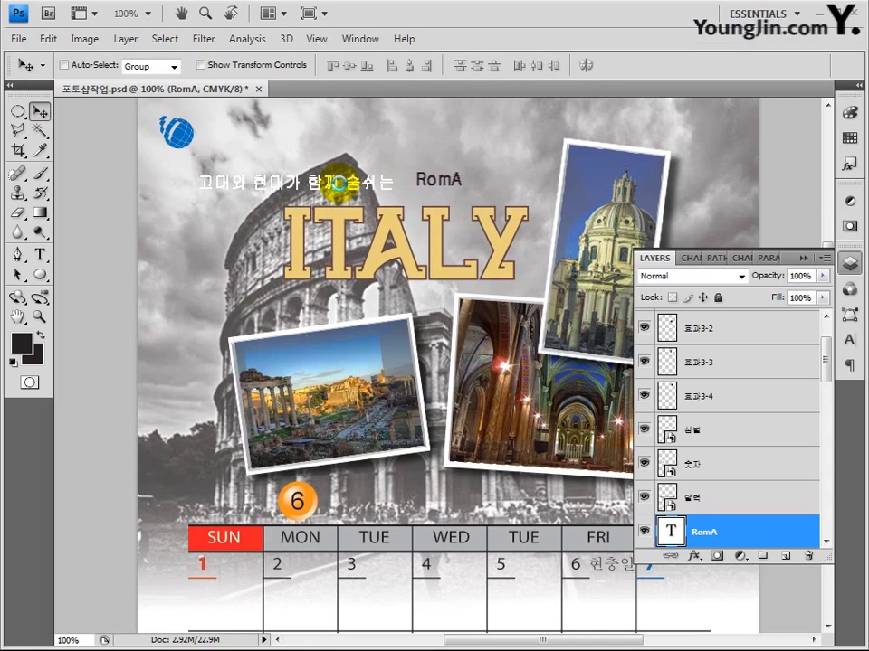
key("Right")
key("Right")
key("Right")
key("Right")
key("Right")
key("Right")
key("Right")
key("Right")
key("Right")
key("Right")
key("Right")
key("Right")
key("Right")
key("Right")
key("Right")
key("Right")
key("Right")
key("Right")
key("Right")
key("Right")
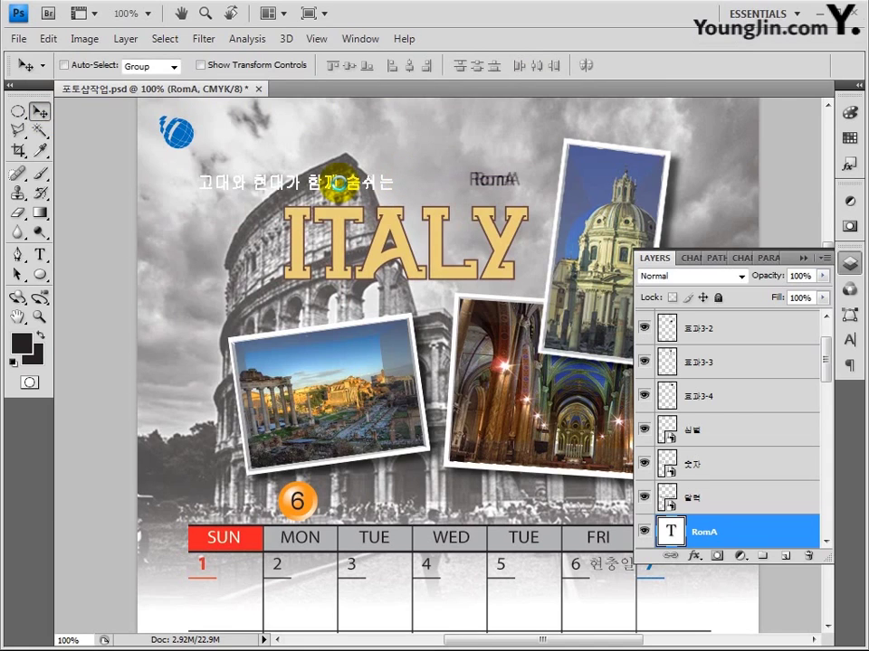
Move the Korean phrase right and slightly down so it lines up with RomA and starts above the I of ITALY.
left_click_drag(824, 358, 825, 384)
left_click(743, 412)
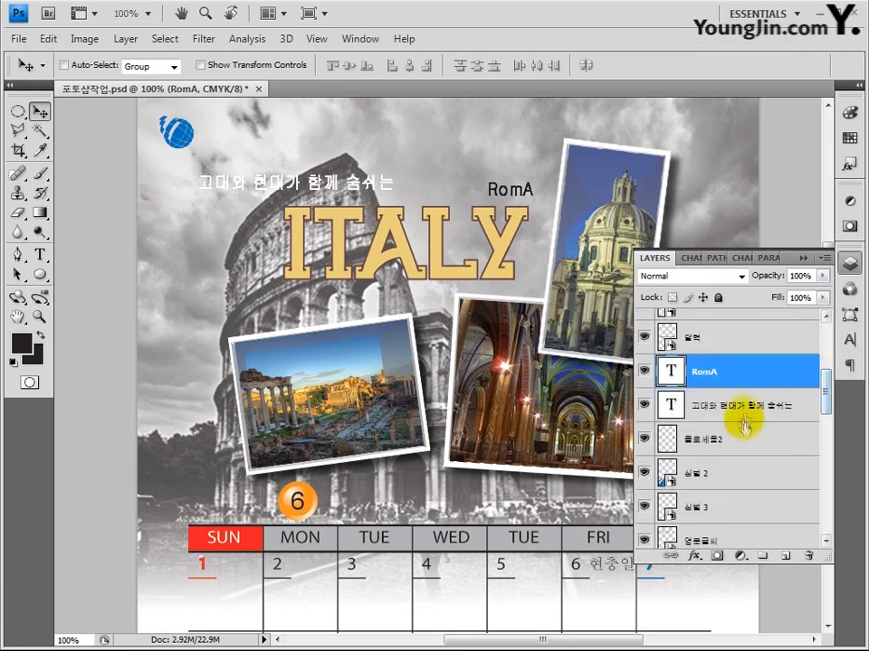
left_click_drag(317, 177, 336, 185)
key("Right")
key("Right")
key("Right")
key("Right")
key("Right")
key("Right")
key("Right")
key("Right")
key("Right")
key("Right")
key("Right")
key("Right")
key("Right")
key("Right")
key("Right")
key("Right")
key("Right")
key("Right")
key("Right")
key("Right")
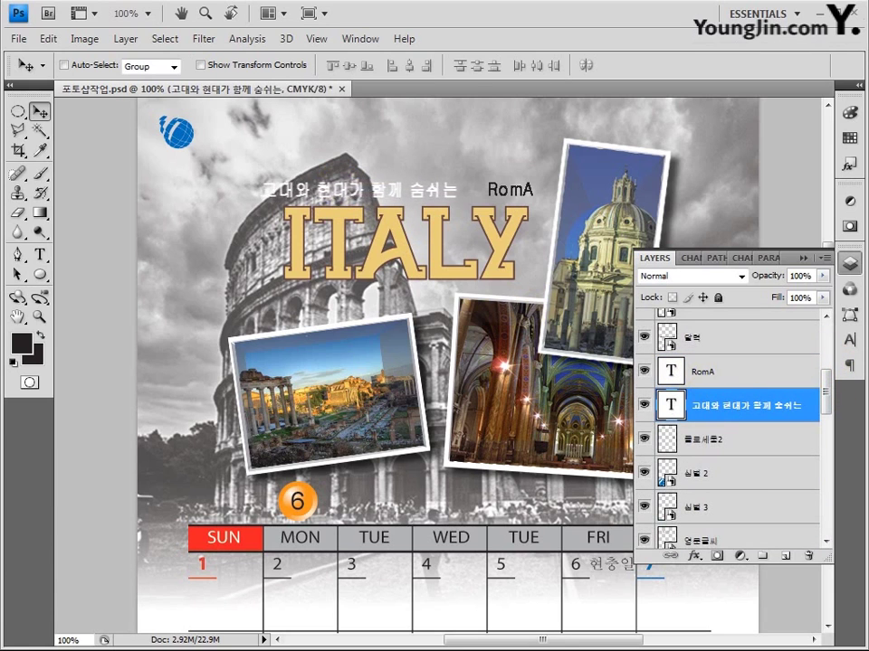
key("Right")
key("Right")
key("Right")
key("Right")
key("Right")
key("Right")
key("Right")
key("Right")
key("Right")
key("Right")
key("Right")
key("Right")
left_click(519, 196, "ctrl")
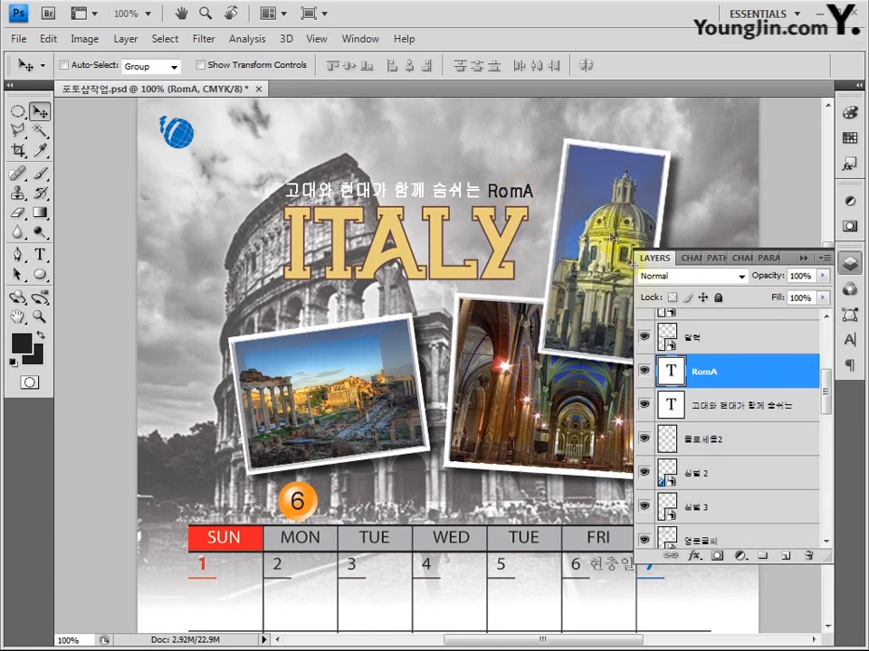
Give the Korean phrase layer a 2 px outside stroke in black at 100% opacity.
left_click(722, 404)
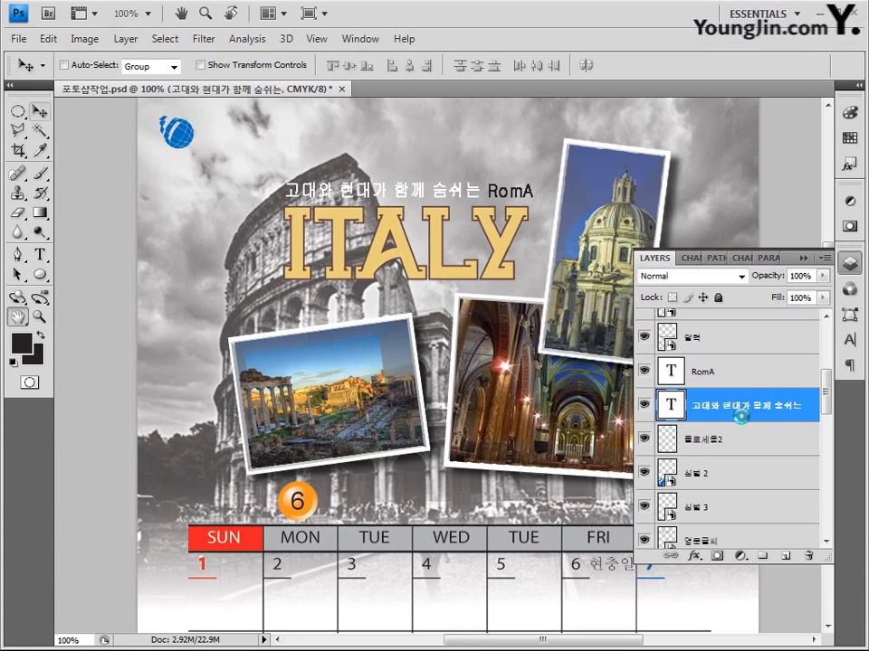
double_click(741, 421)
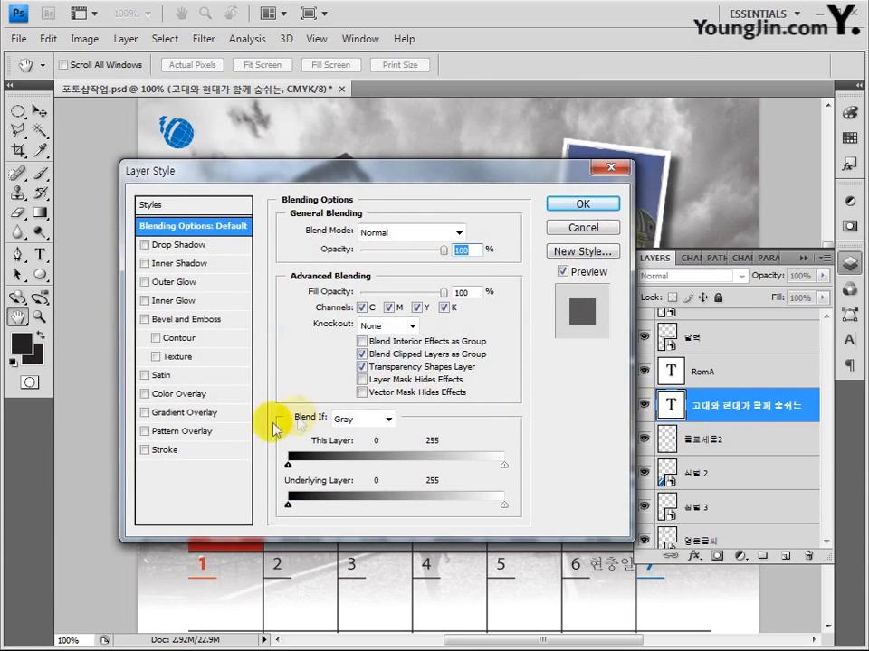
left_click(163, 453)
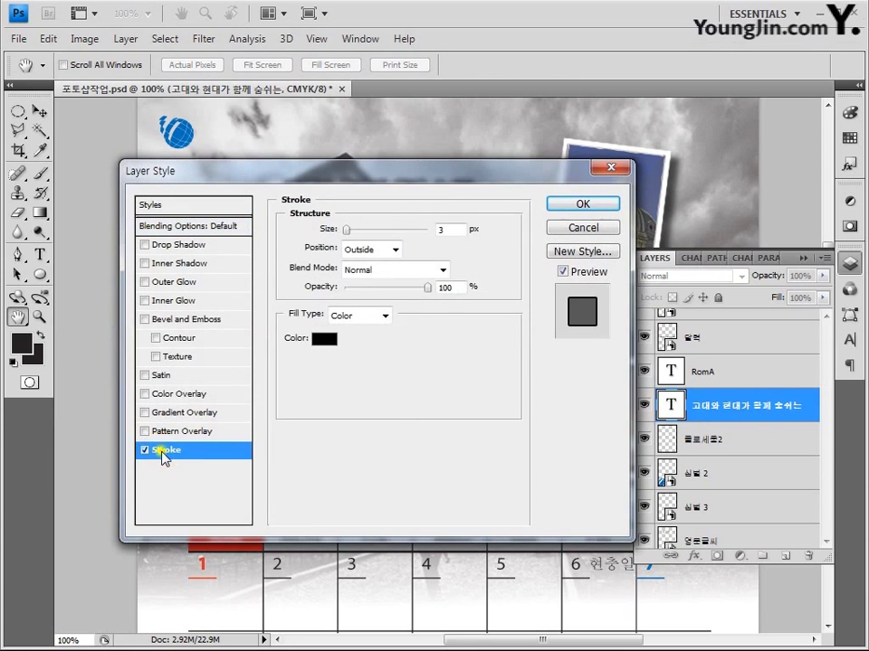
type("2")
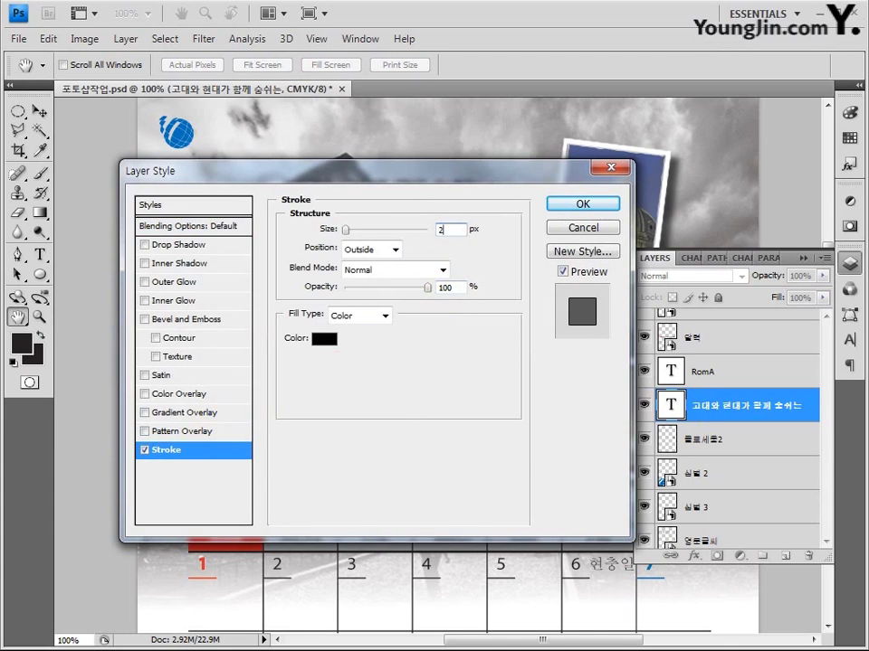
key("Tab")
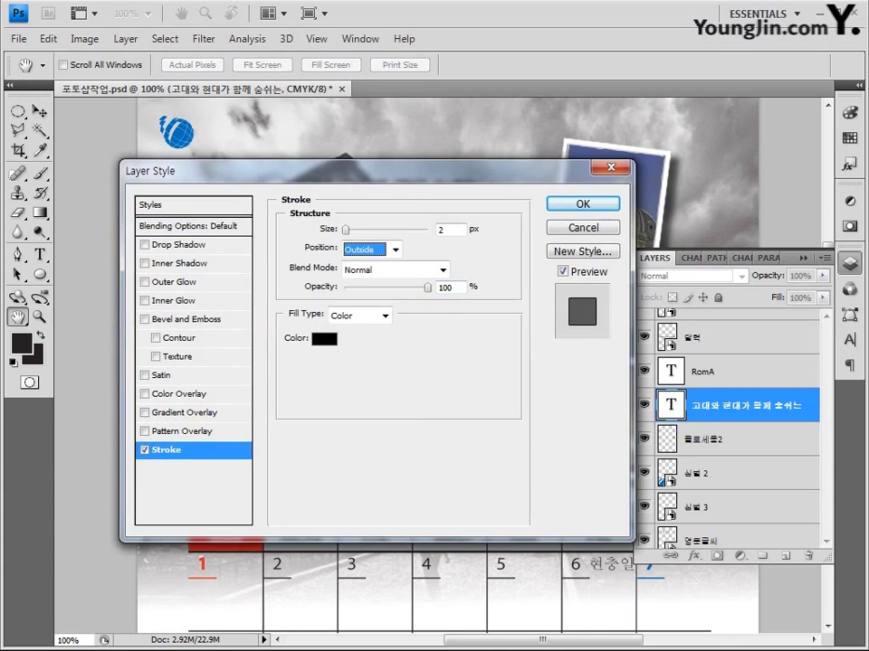
key("Tab")
left_click(440, 290)
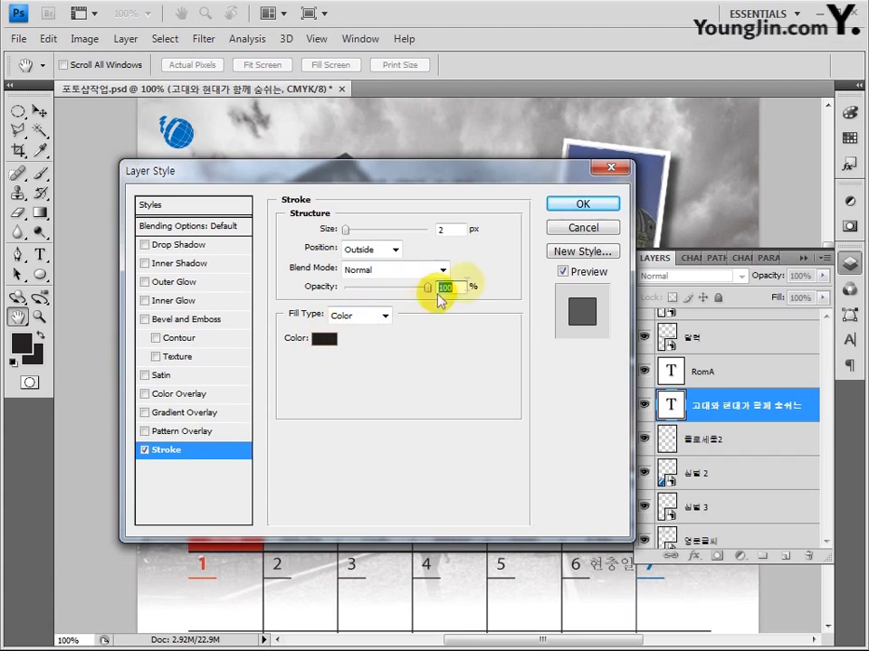
left_click(583, 204)
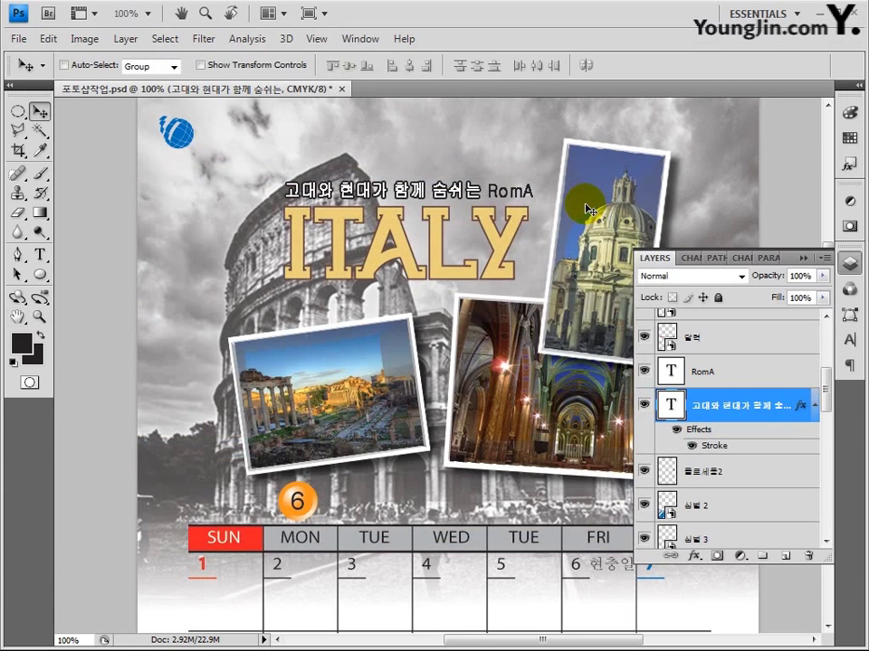
Add the text 월드투어링 beside the blue globe in Yj TEUNTEUN Bold, 15 pt, with tracking 200 and 85% horizontal scale.
left_click(43, 255)
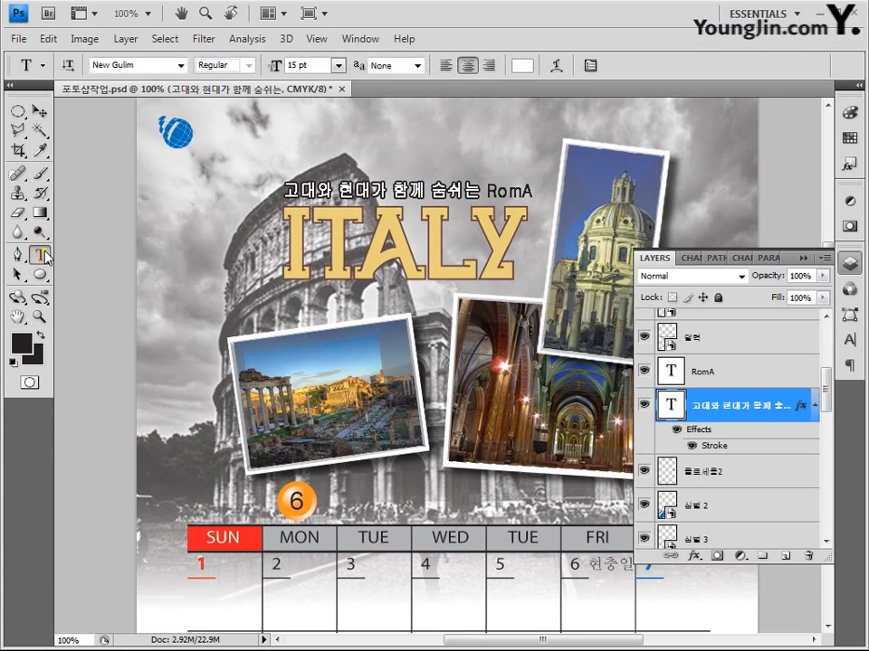
left_click(233, 123)
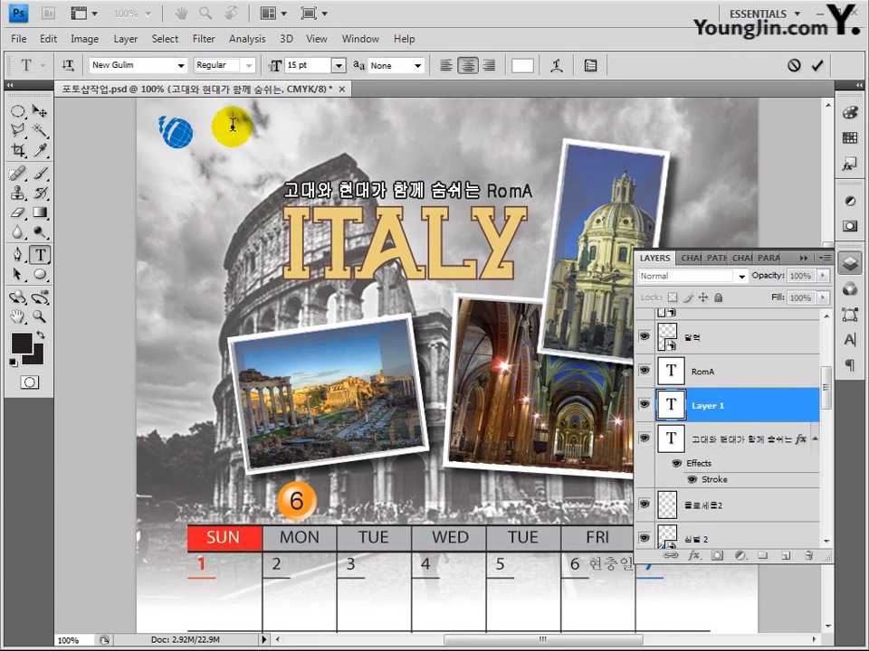
type("월드투어링")
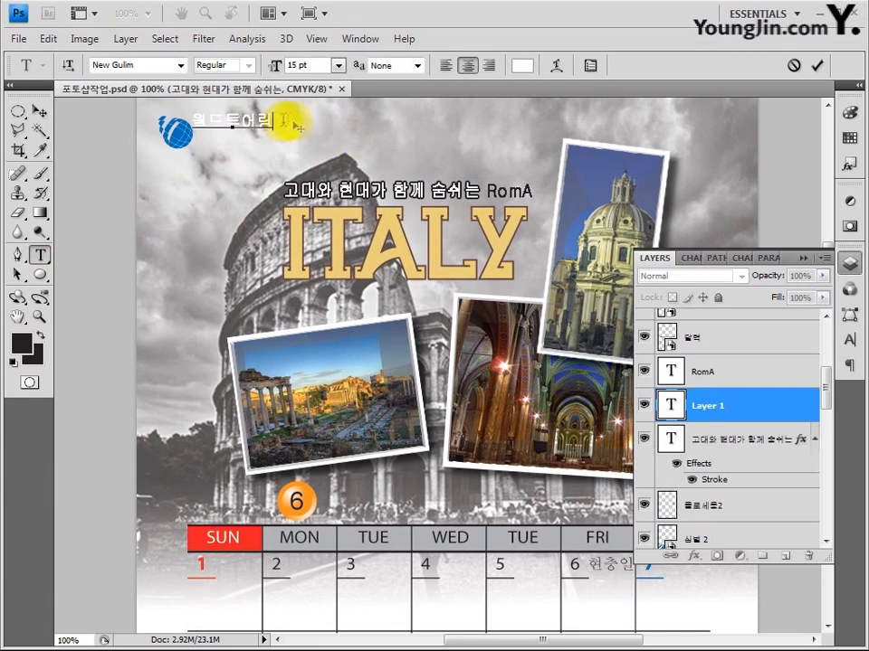
left_click_drag(284, 121, 192, 122)
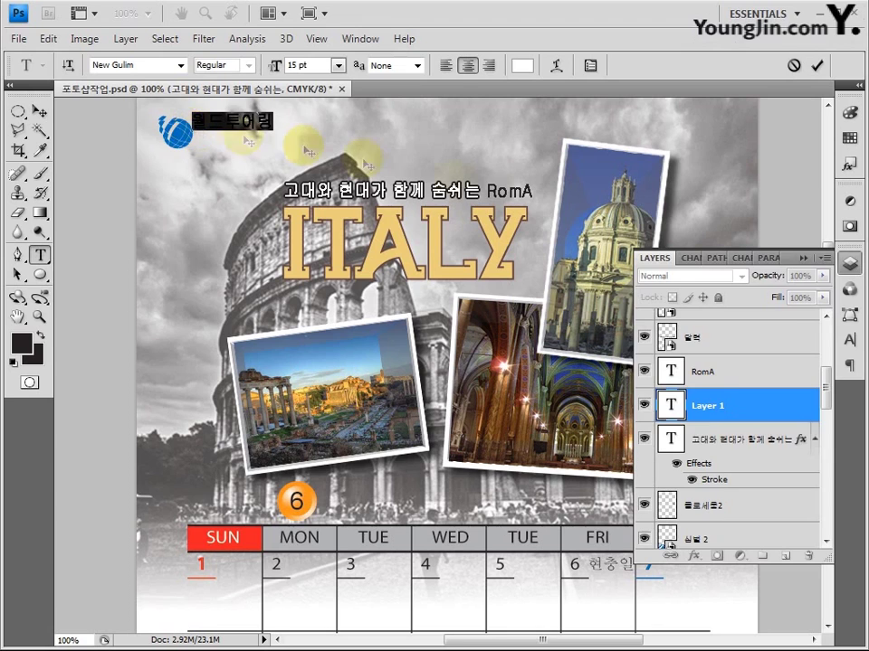
left_click(849, 341)
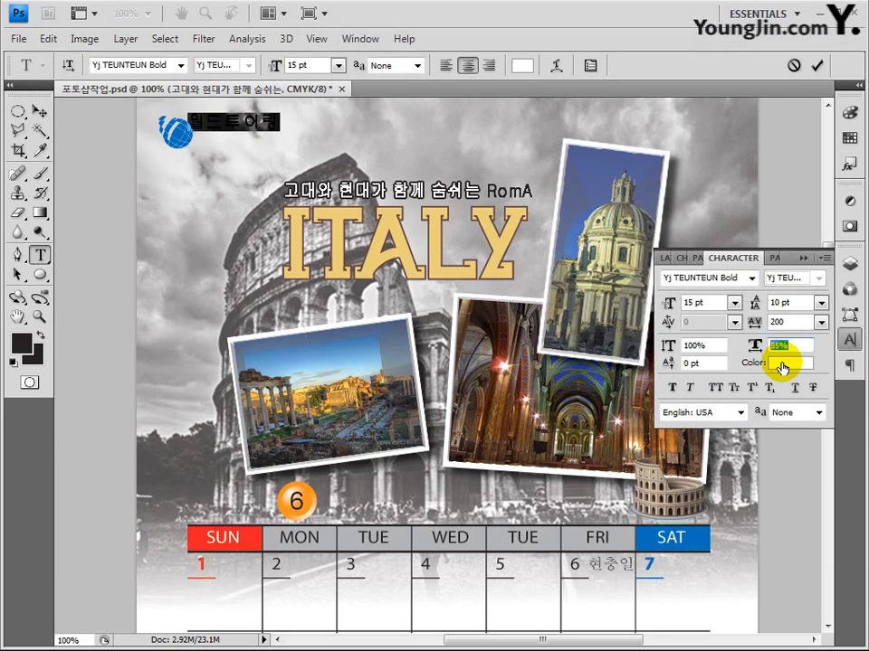
Set the colour of the 월드투어링 text to C 80%, M 80%, Y 0% and K 0%.
left_click(781, 363)
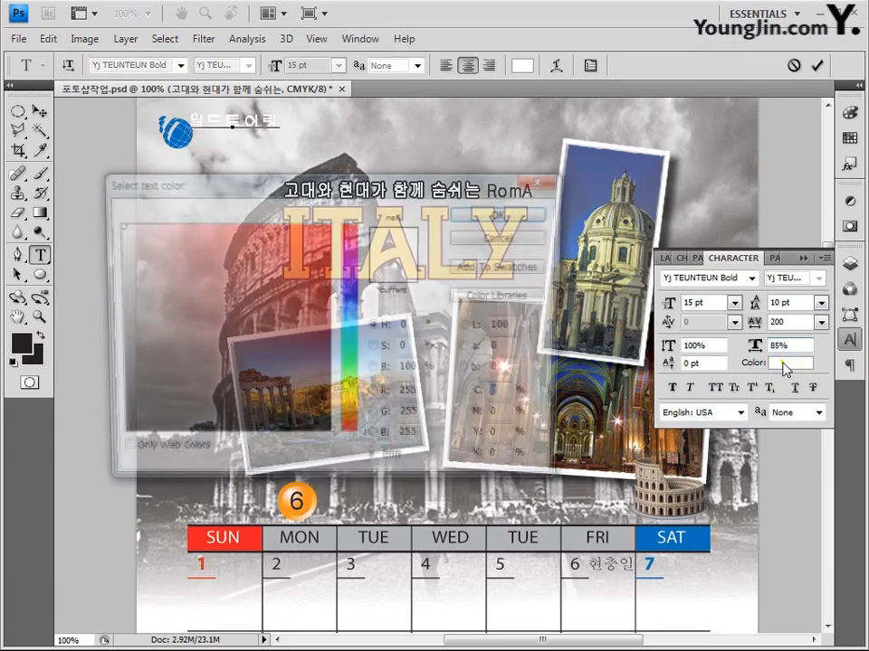
type("80")
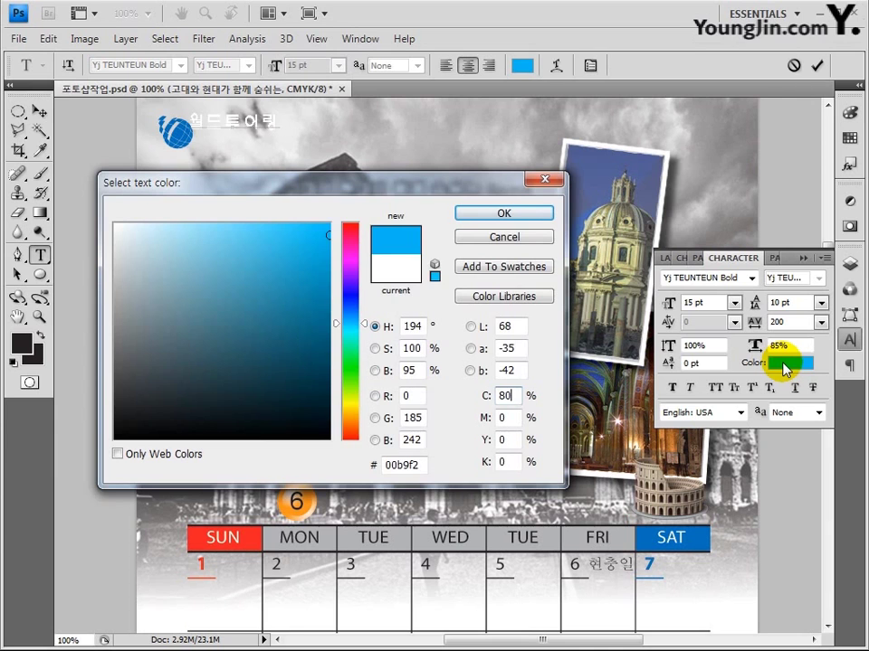
key("Tab")
type("80")
key("Tab")
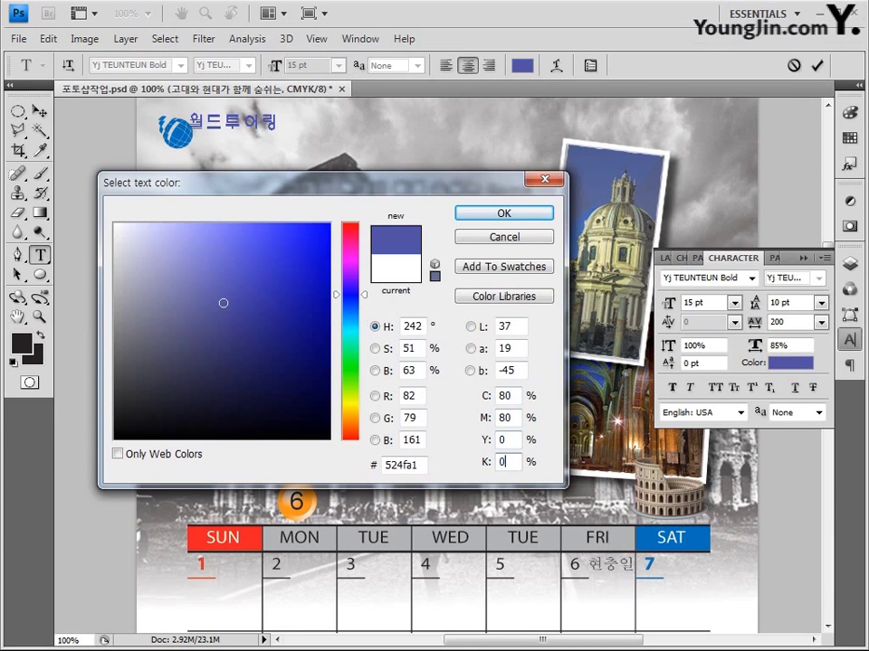
key("Return")
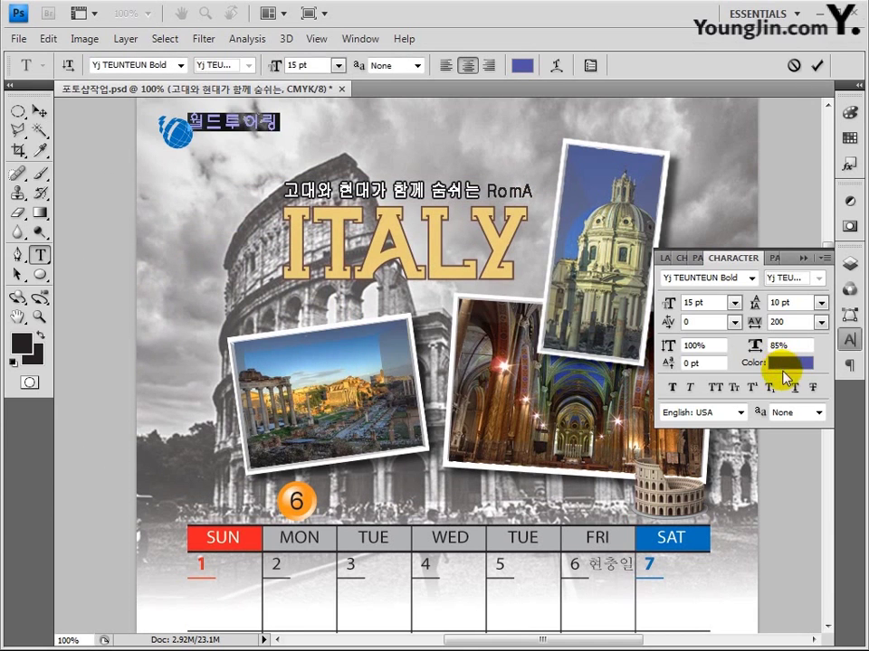
Nudge the 월드투어링 text right and slightly down so it clears the blue globe.
left_click(40, 112)
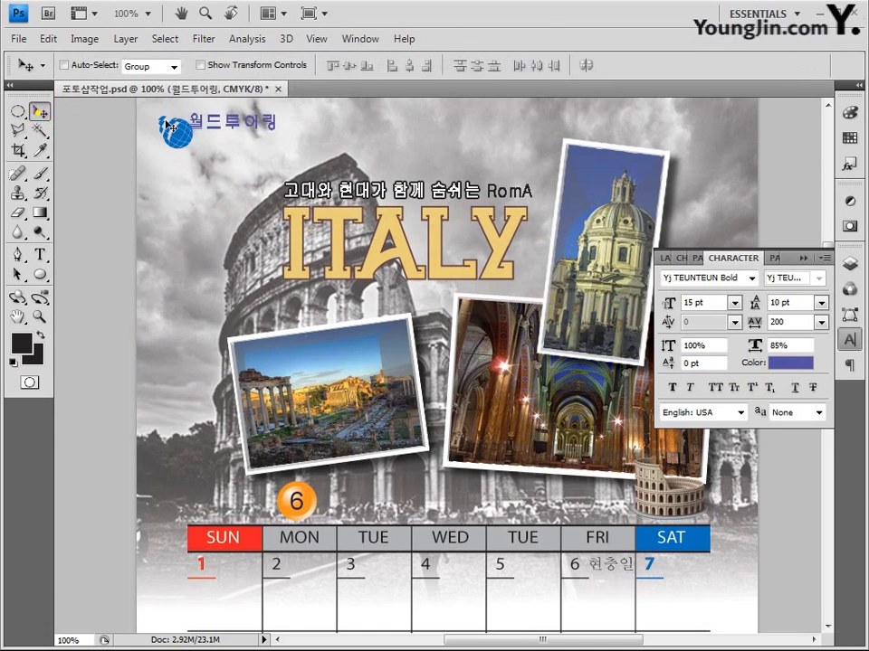
key("Right")
key("Right")
key("Right")
key("Right")
key("Right")
key("Right")
key("Right")
key("Right")
key("Right")
key("Right")
key("Right")
key("Right")
key("Right")
key("Right")
key("Right")
key("Down")
key("Down")
key("Down")
key("Down")
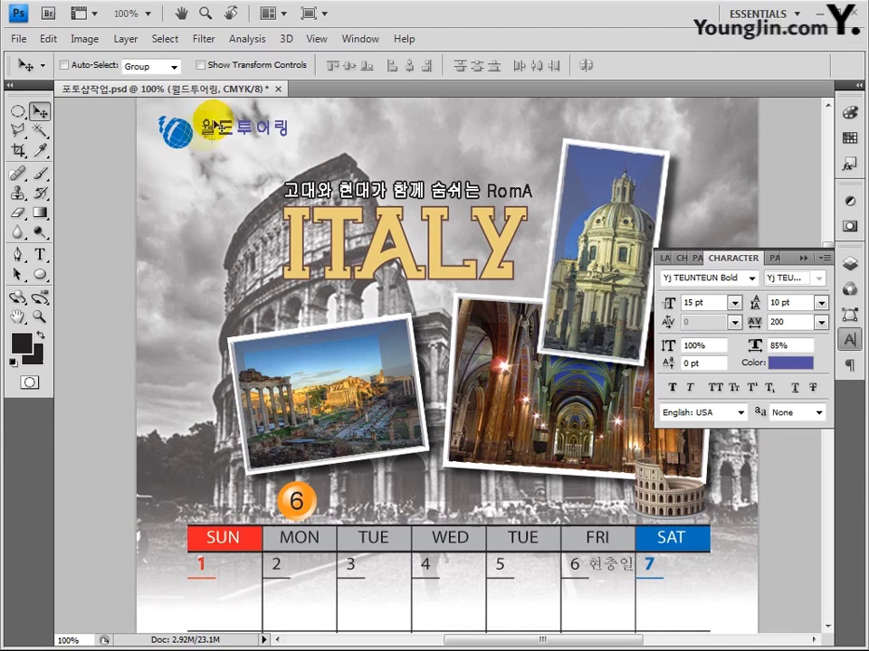
left_click(39, 254)
left_click(242, 153)
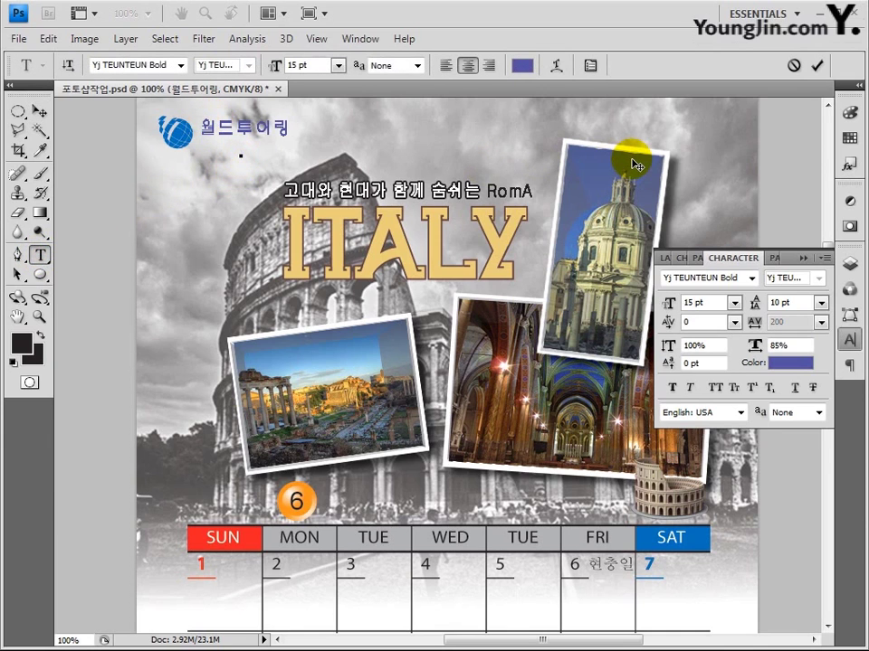
type("www.worldtouring.com")
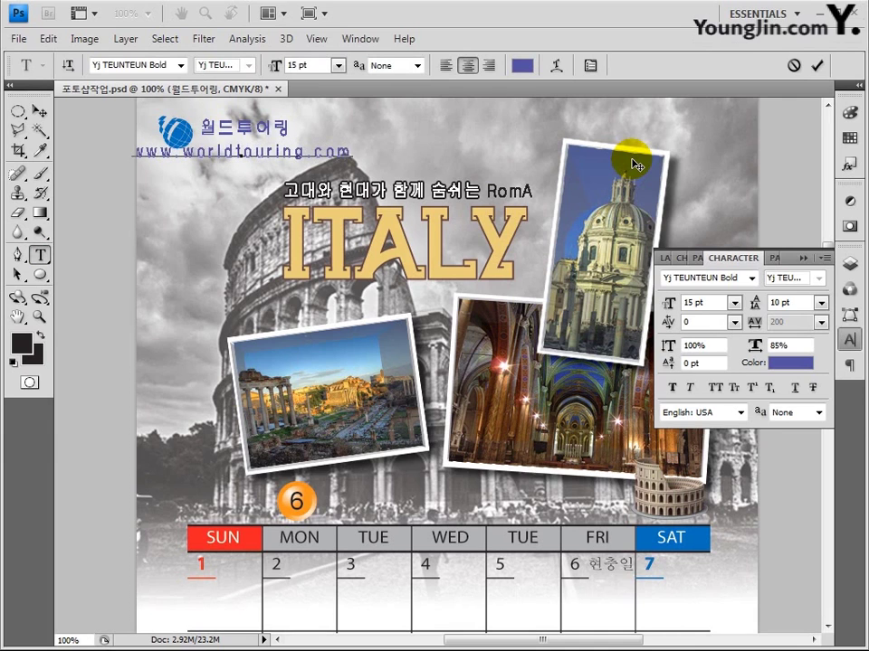
Set the web address text to 7 pt with tracking 75.
left_click_drag(352, 151, 134, 172)
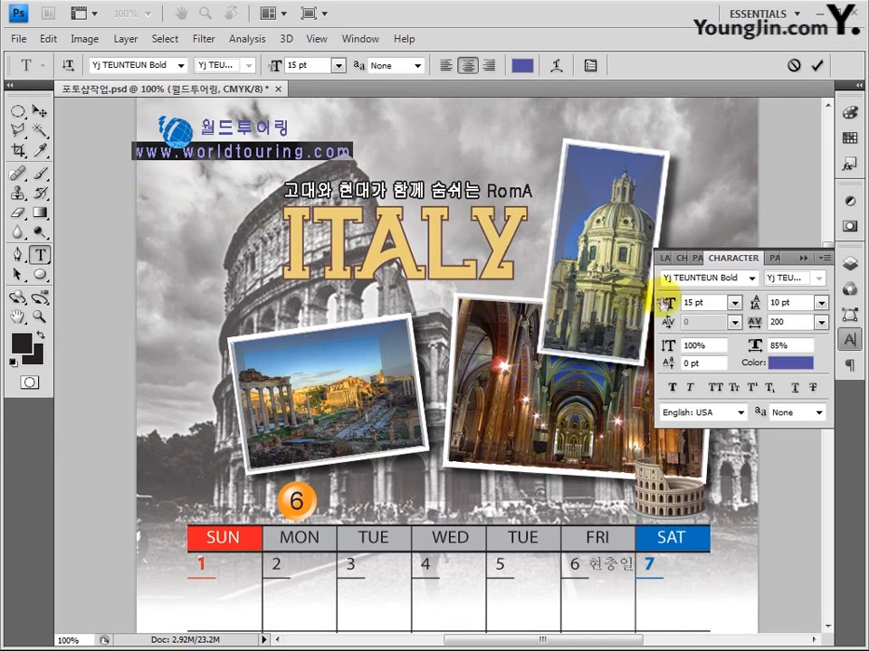
left_click(696, 303)
type("7")
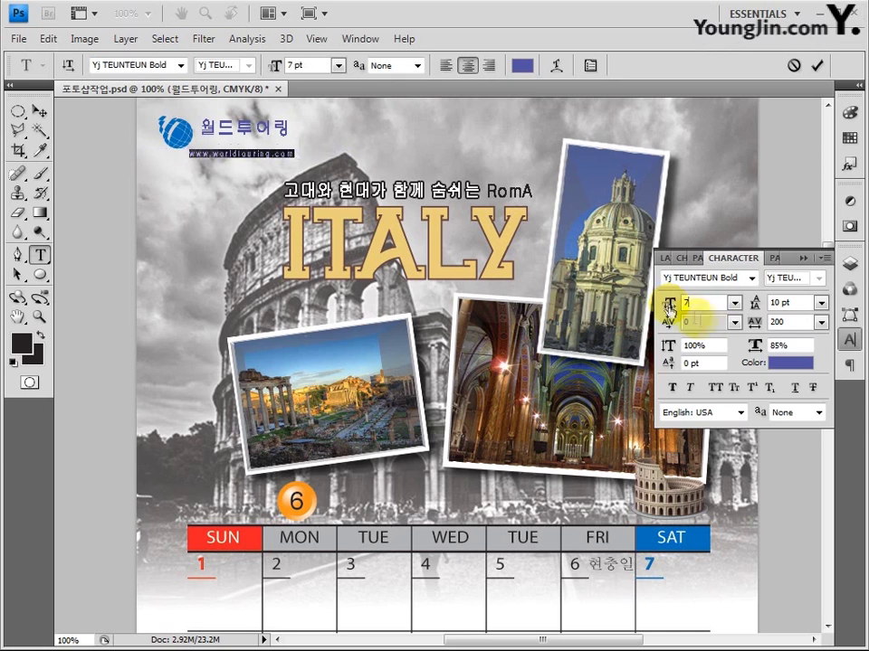
left_click(821, 324)
left_click(802, 541)
left_click(821, 324)
left_click(840, 561)
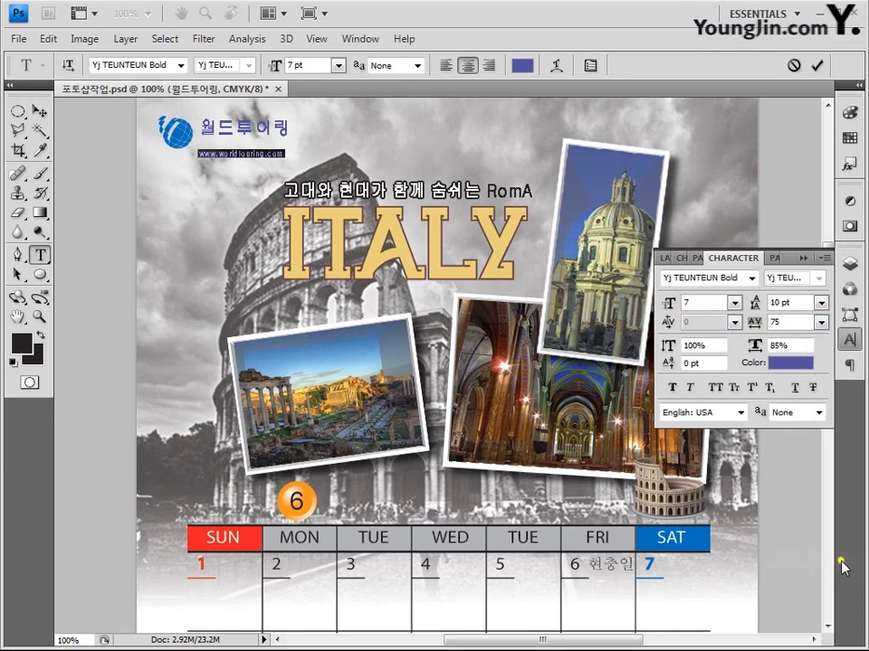
key("ctrl+Return")
key("v")
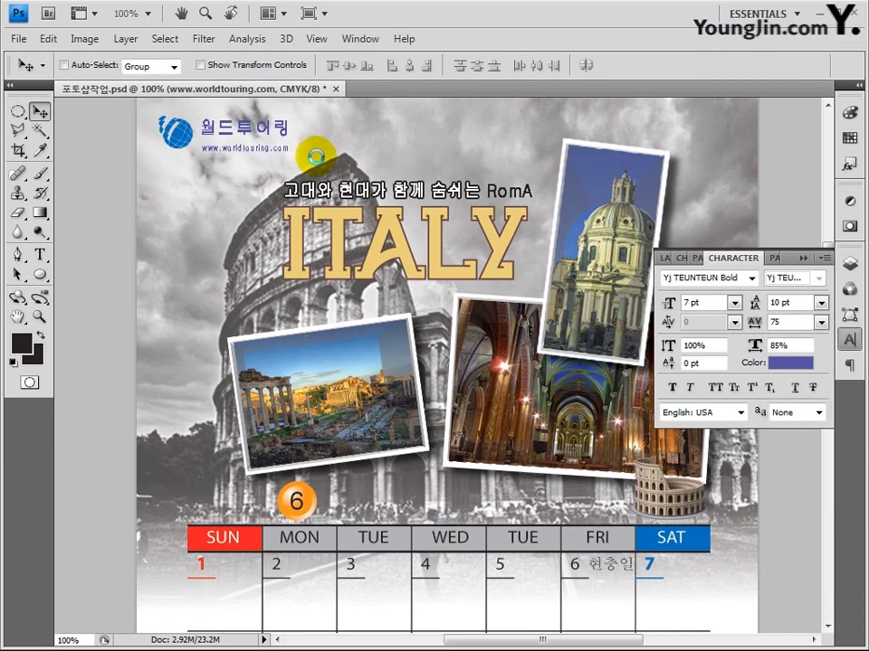
Add the text JUNE above the SUN column of the calendar in HYwulB, 30 pt, with tracking -50.
left_click(39, 254)
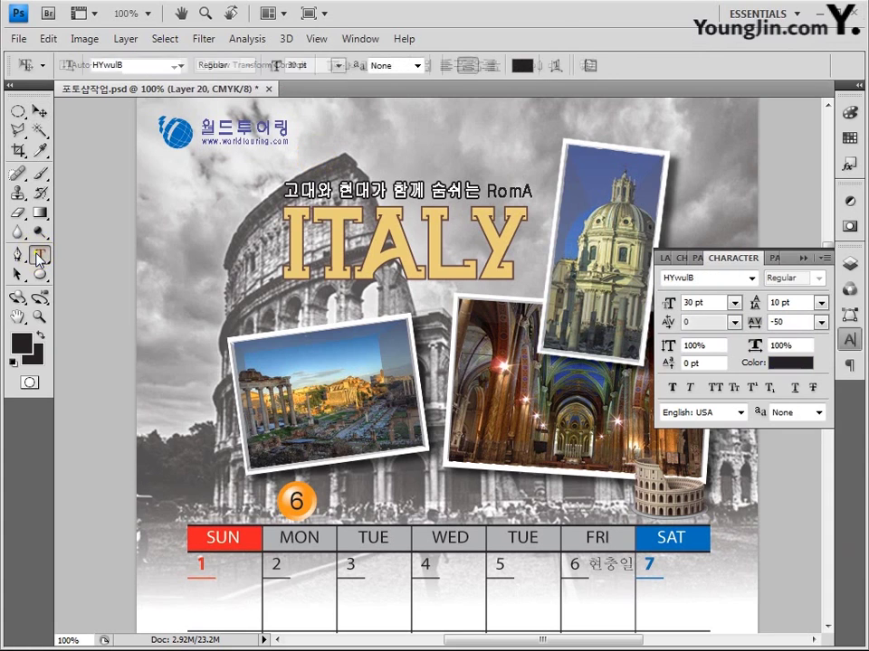
left_click(213, 486)
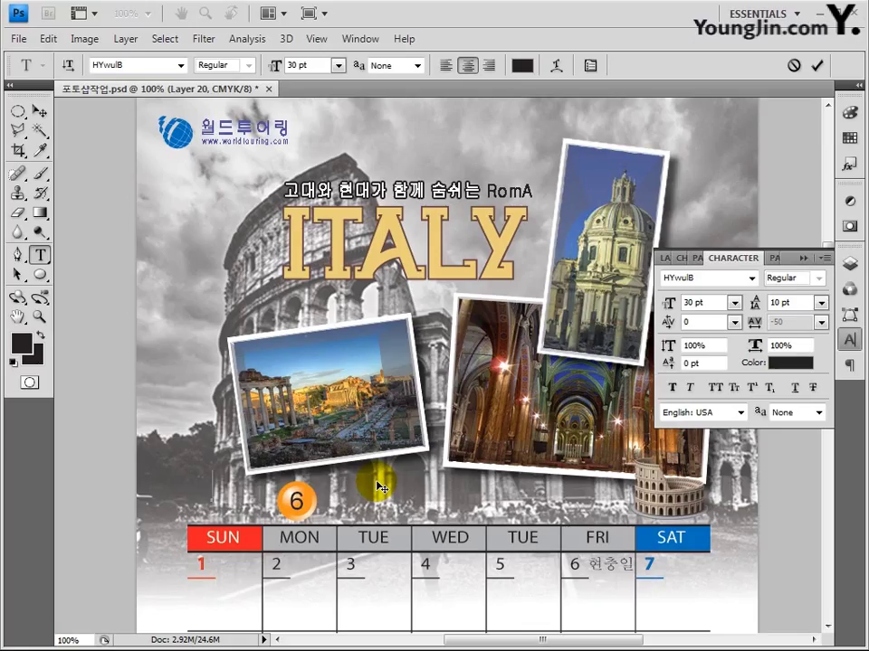
type("JUNE")
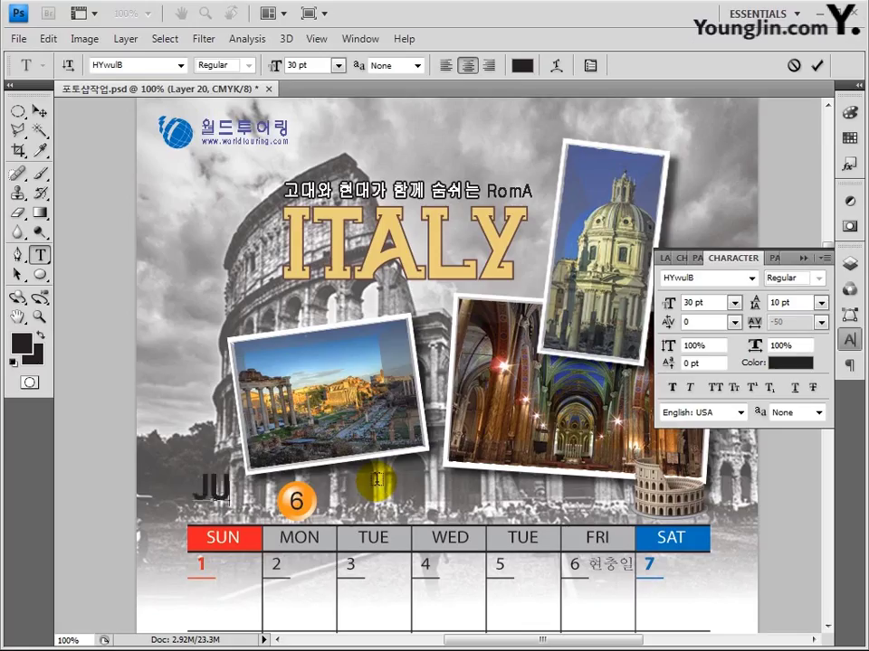
Nudge the JUNE text right and slightly down so it sits directly beside the orange 6.
left_click(40, 110)
key("shift+Right")
key("Right")
key("Right")
key("Right")
key("Right")
key("Right")
key("Right")
key("Right")
key("Down")
key("Down")
key("Down")
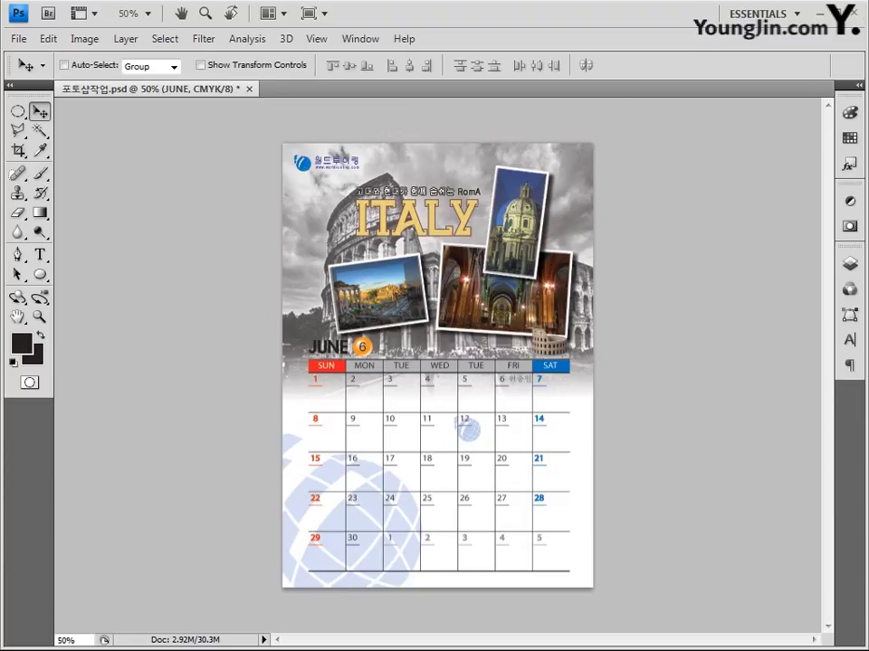
Show the 그리드 grid layer briefly to check the finished layout against it, and hide it again.
left_click(849, 263)
left_click(645, 328)
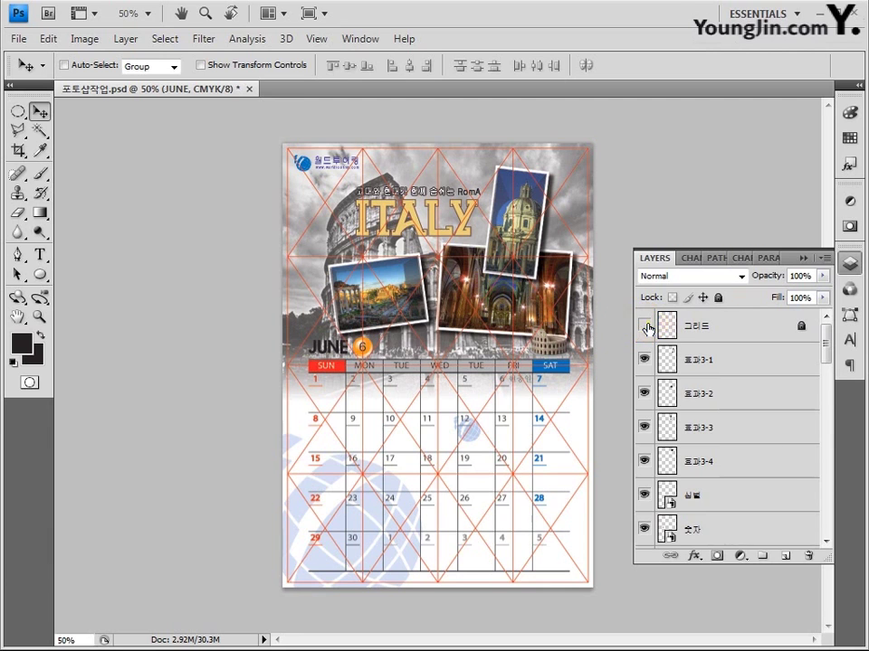
left_click(645, 327)
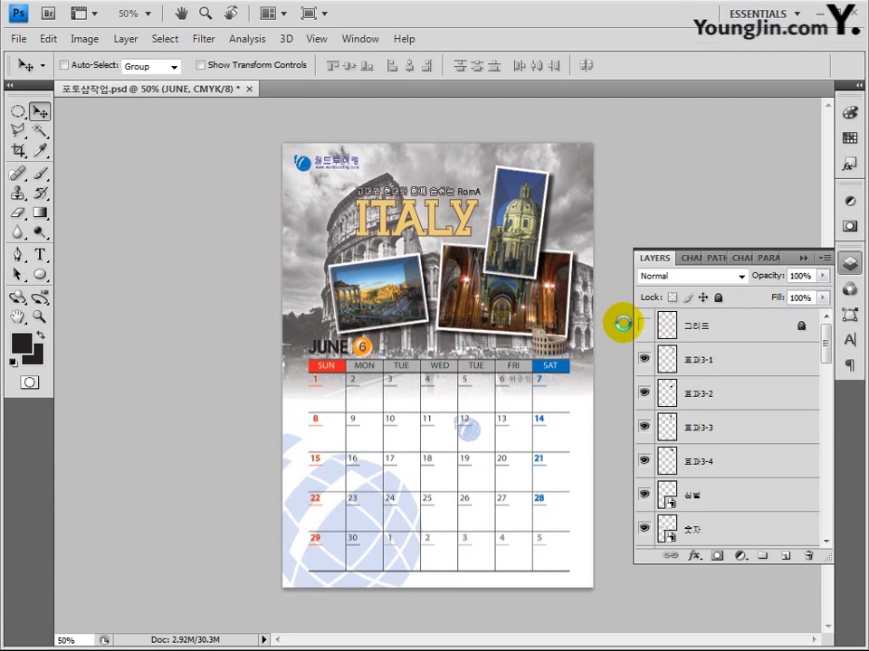
Convert the document to RGB Color mode without flattening its layers.
left_click(81, 41)
mouse_move(154, 57)
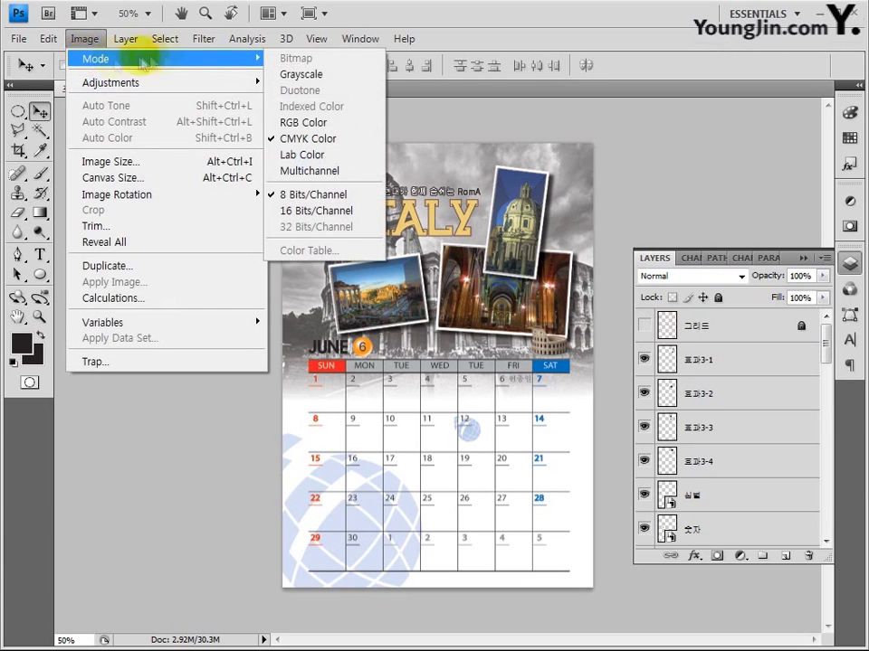
left_click(324, 125)
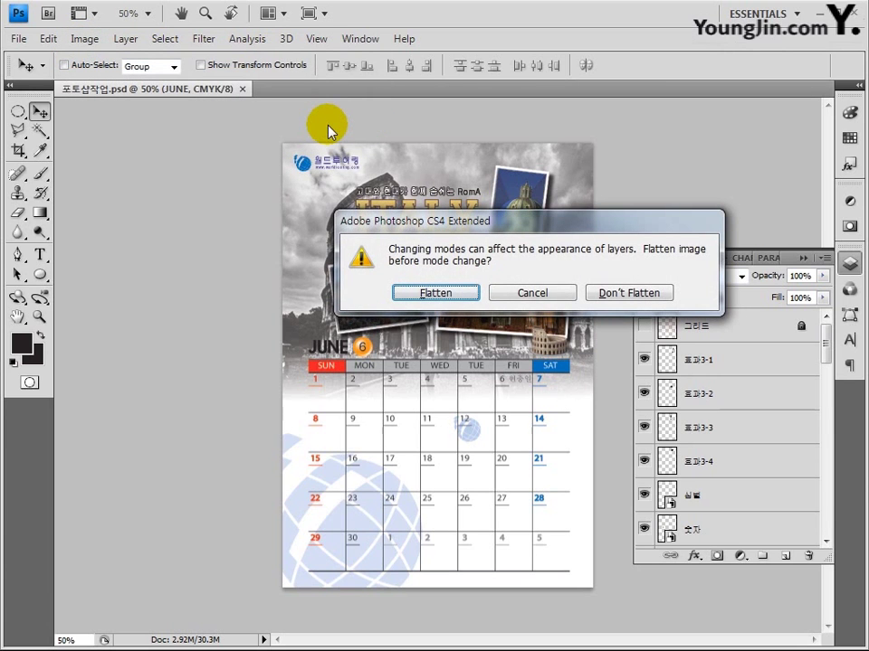
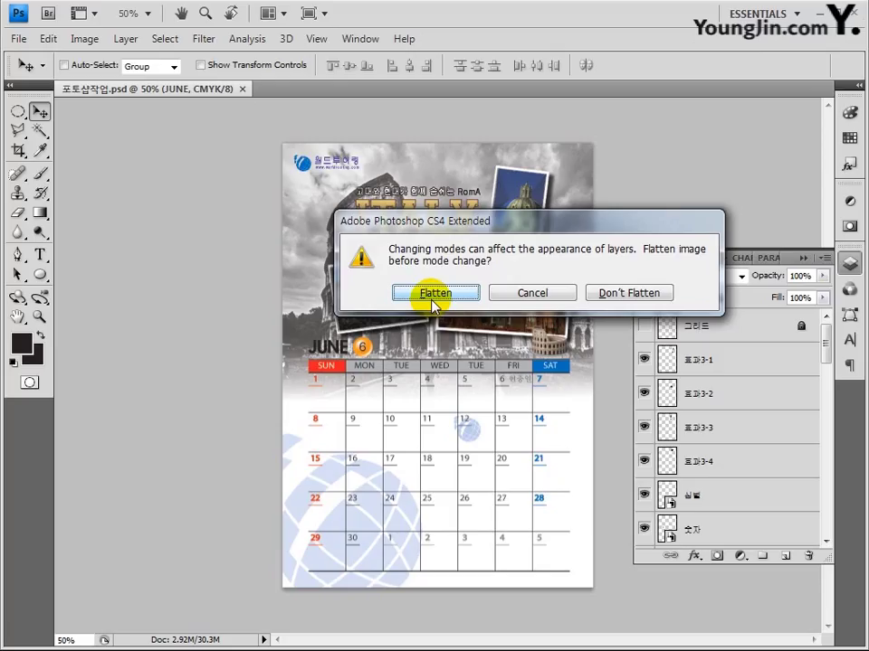
left_click(629, 293)
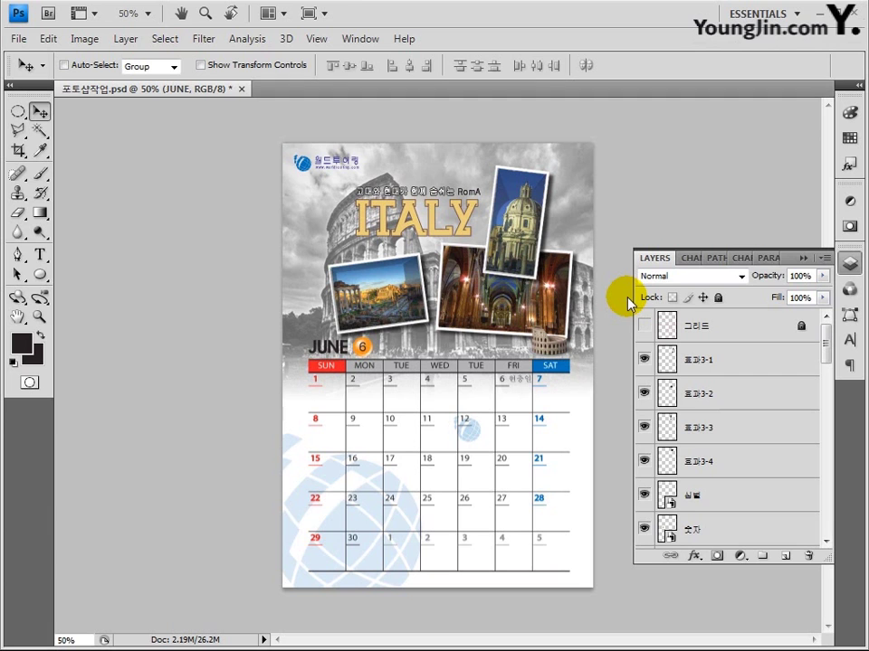
Save a JPEG copy named 01.jpg in the 작업 폴더 folder at Maximum quality 12 with the Baseline ("Standard") format.
left_click(24, 40)
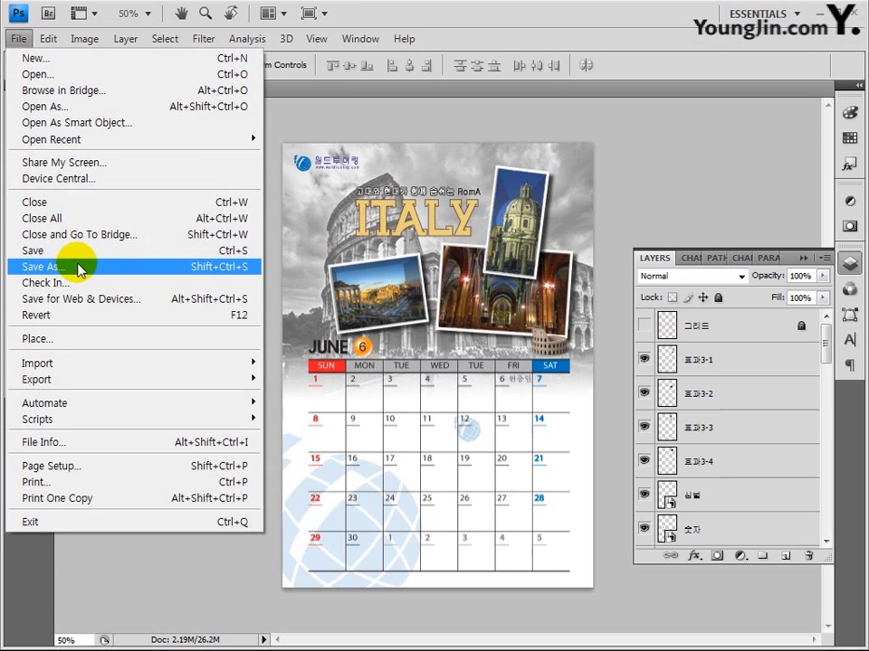
left_click(79, 268)
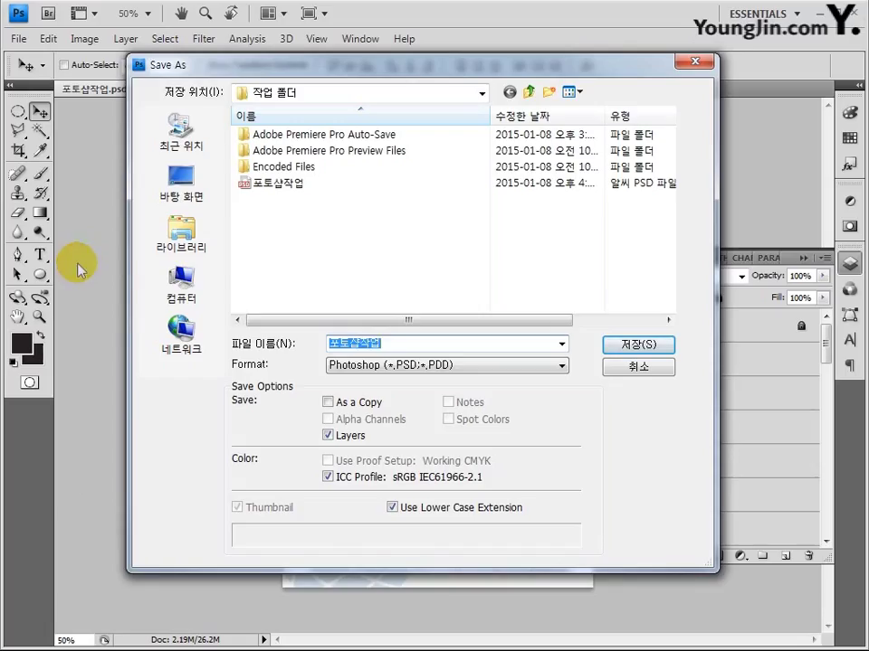
type("이")
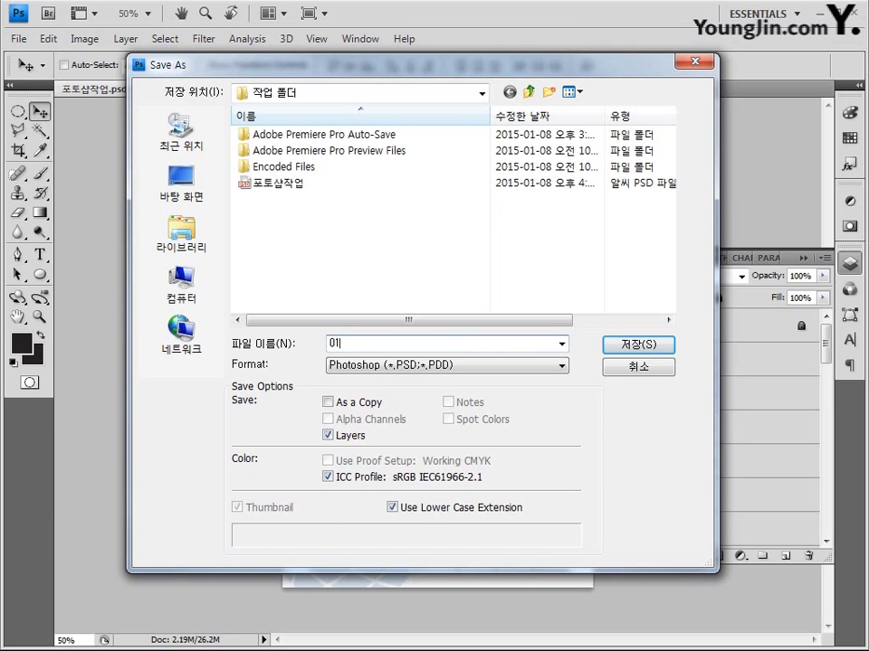
left_click(489, 364)
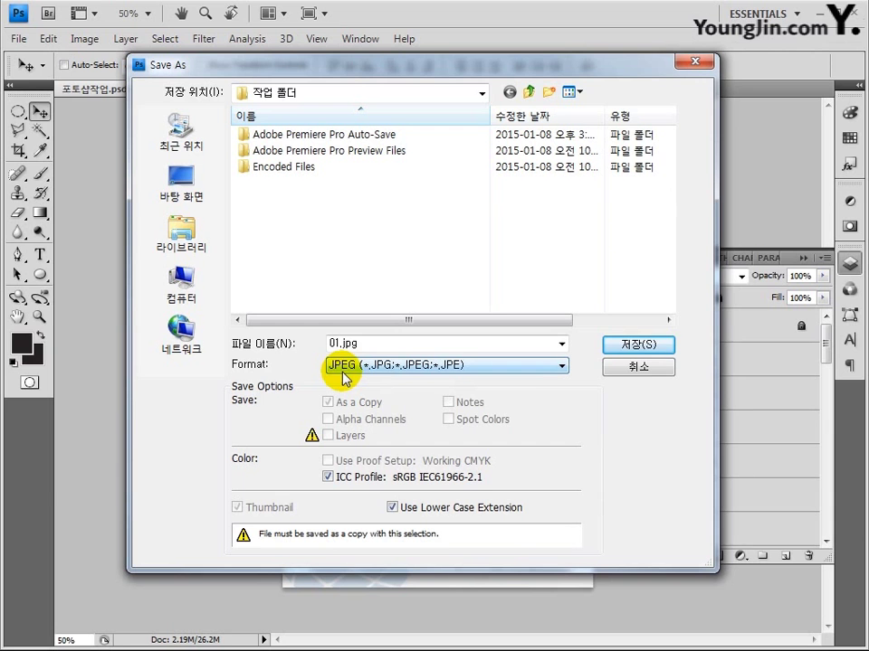
left_click(636, 347)
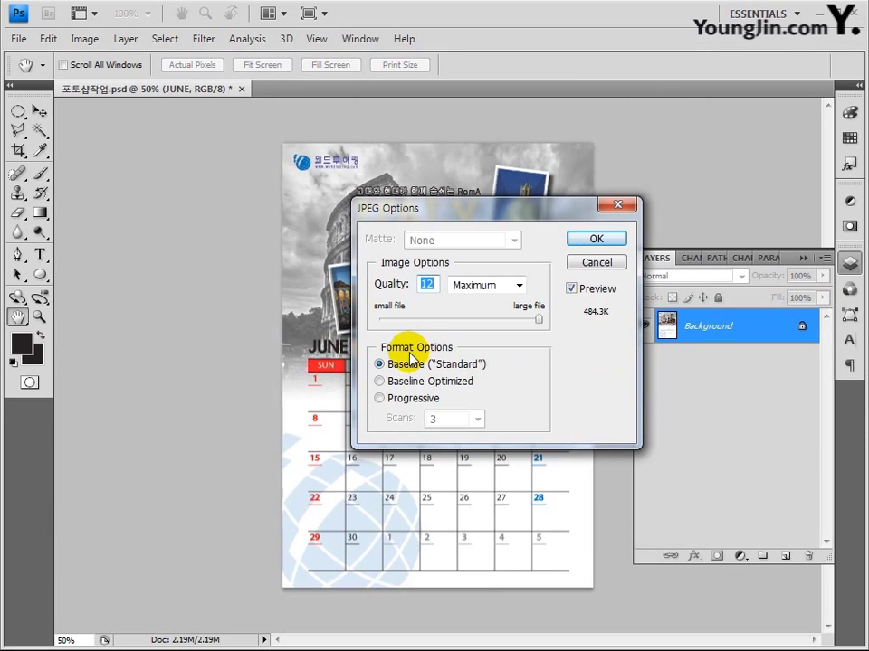
left_click(378, 363)
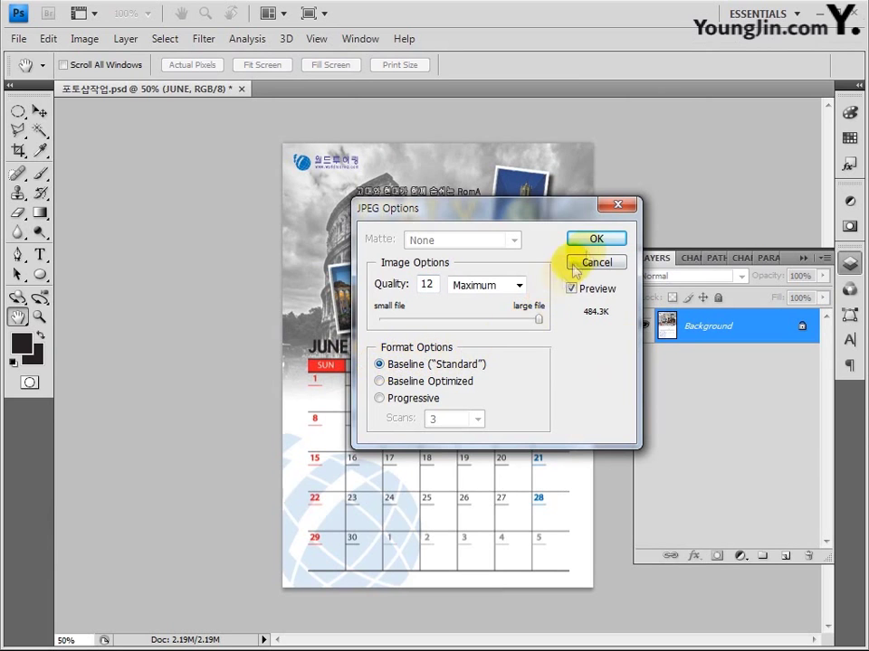
left_click(597, 238)
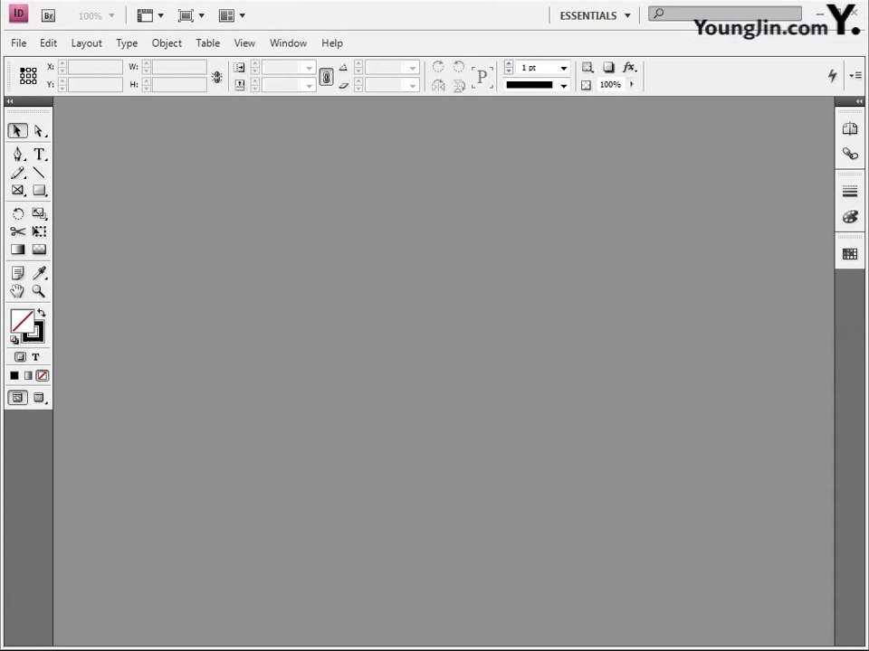
Start a new document with single non-facing pages and the A4 page size.
left_click(17, 43)
mouse_move(269, 67)
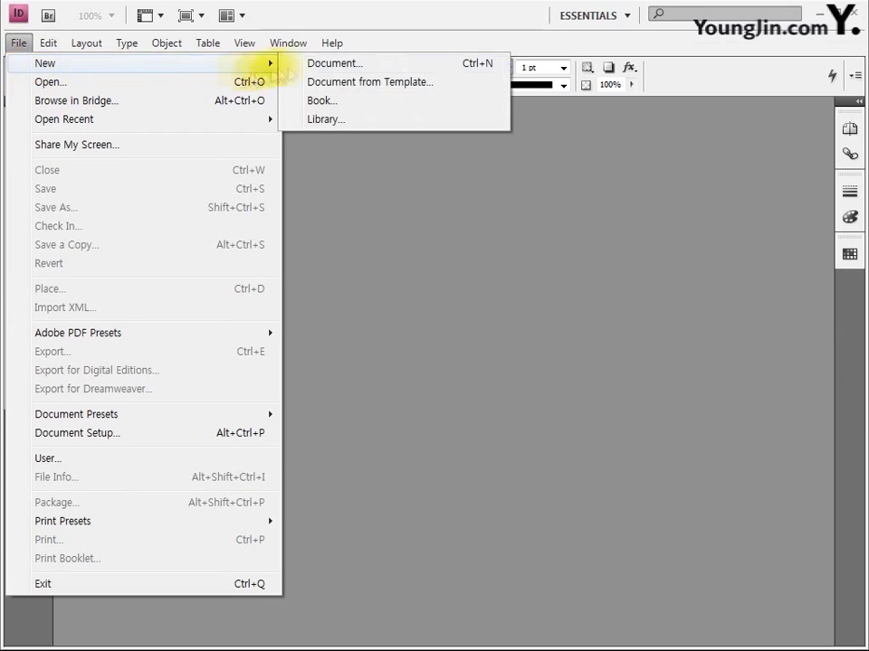
left_click(301, 71)
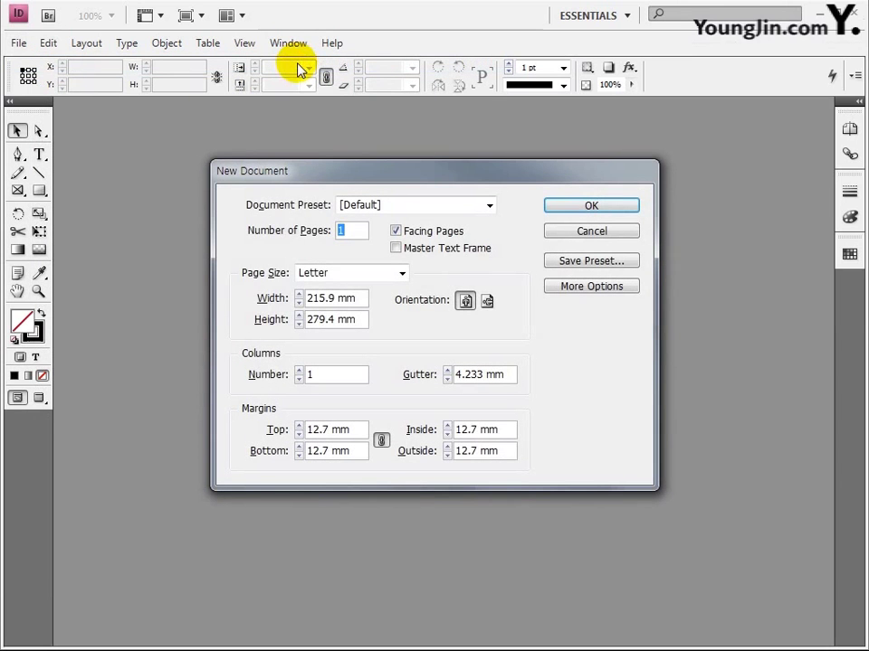
left_click(395, 233)
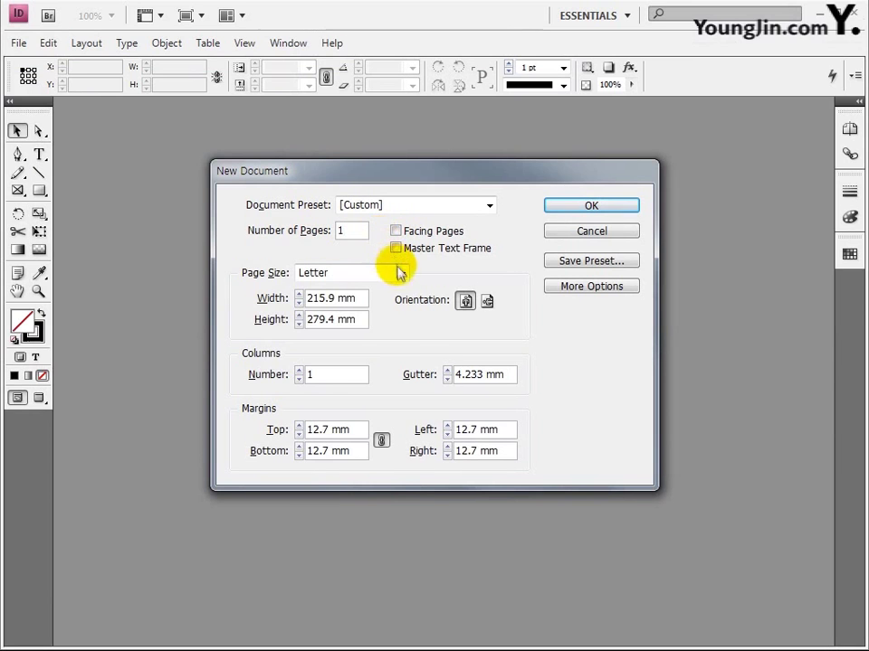
left_click(401, 273)
left_click(401, 387)
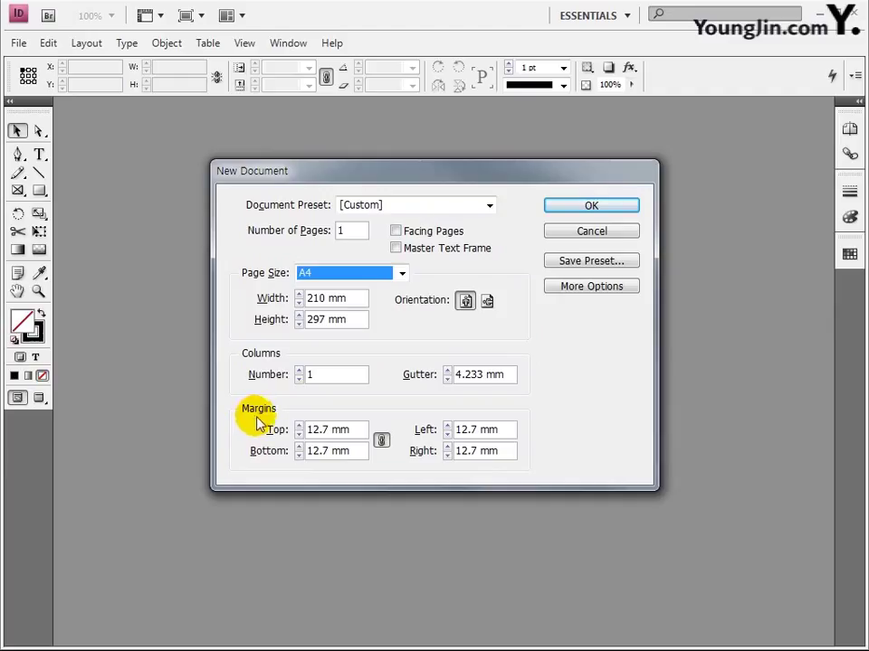
Set the top and bottom margins to 15.5 mm and the left and right margins to 12 mm, and create the document.
double_click(305, 431)
key("BackSpace")
type("15.5")
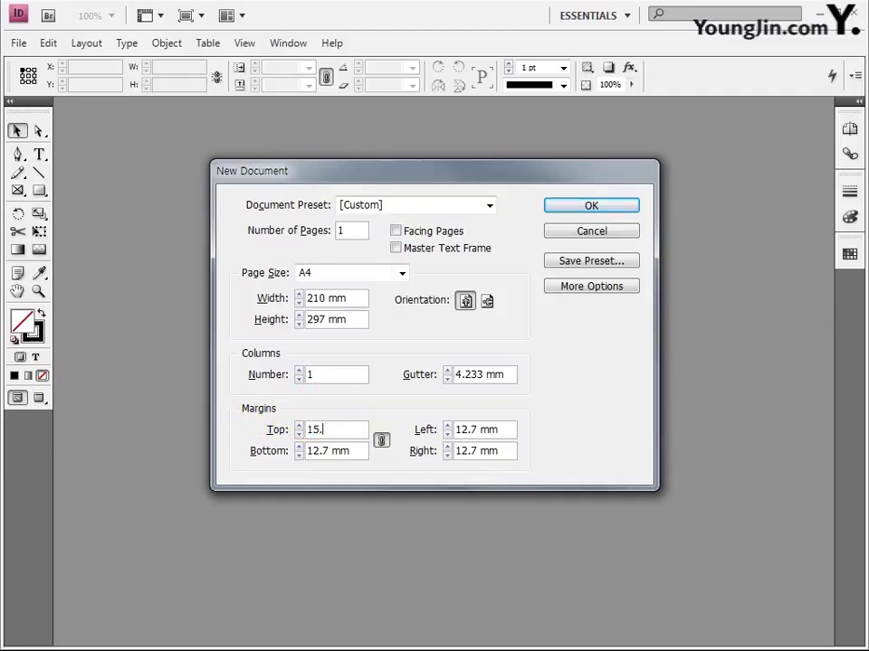
key("Tab")
key("Tab")
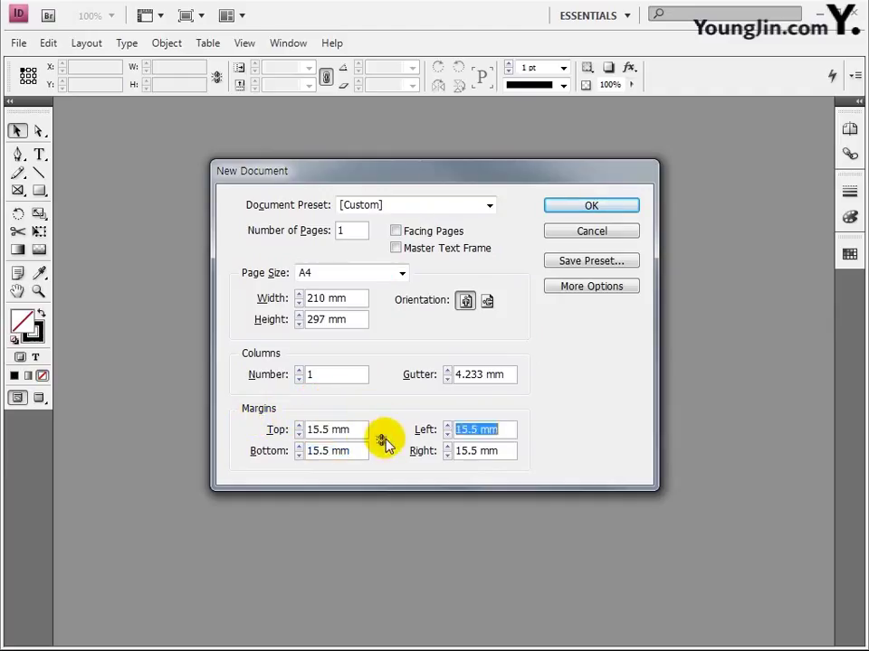
type("12")
key("Tab")
type("12mm")
key("Return")
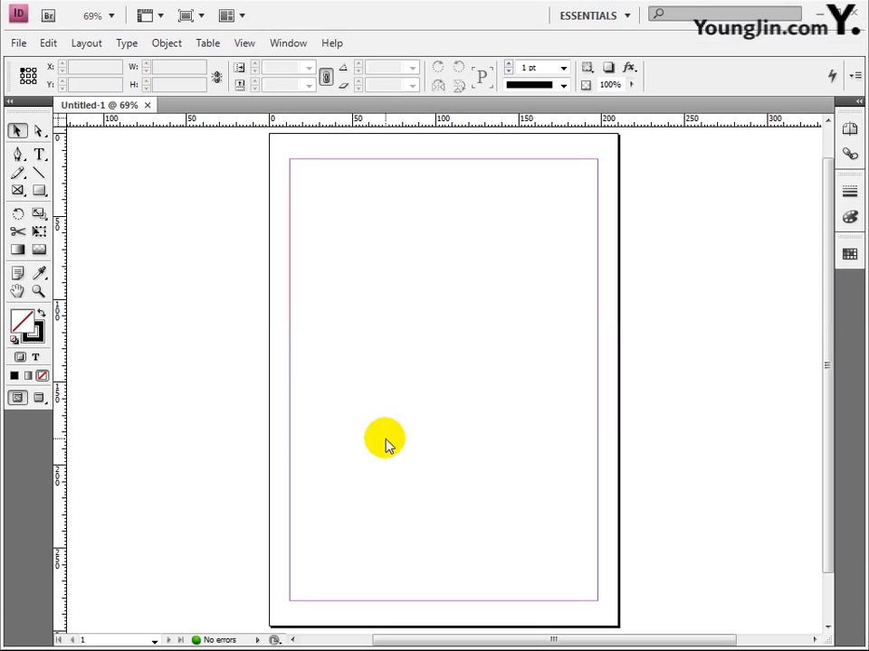
Move the ruler zero point to the upper-left margin corner and add a vertical guide at X 3 mm and a horizontal guide at Y 3 mm.
left_click_drag(58, 119, 289, 159)
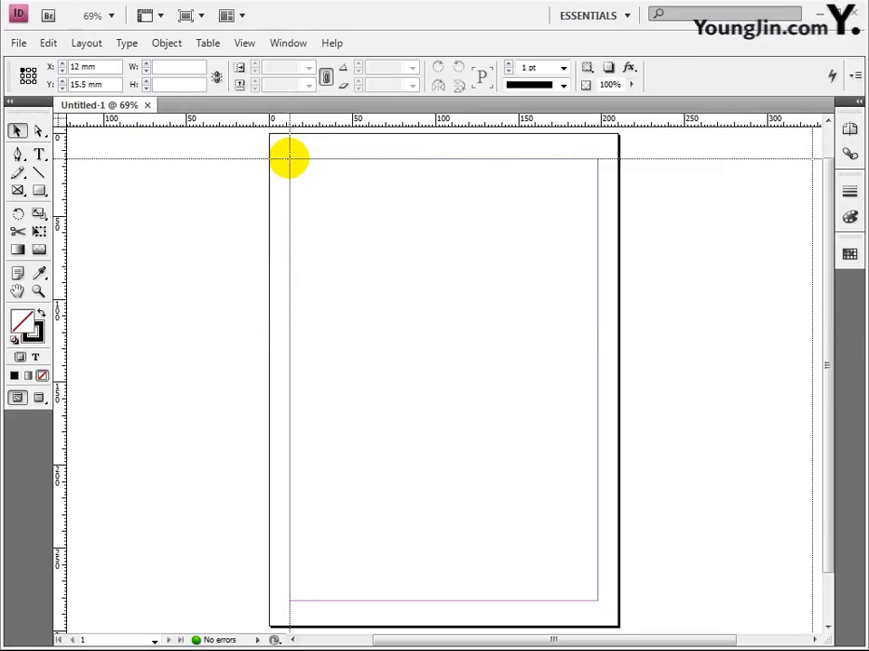
left_click_drag(288, 159, 290, 159)
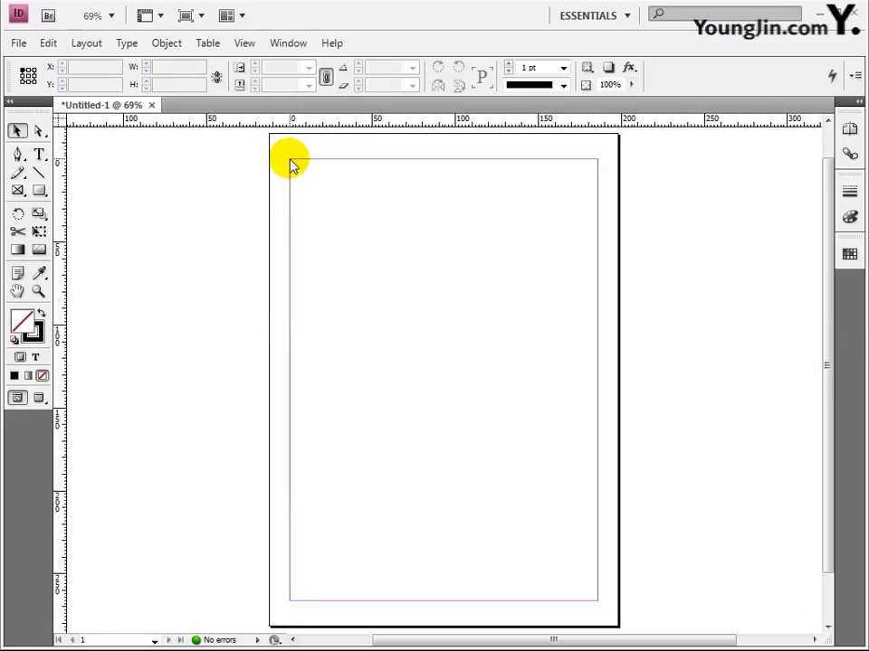
left_click(38, 291)
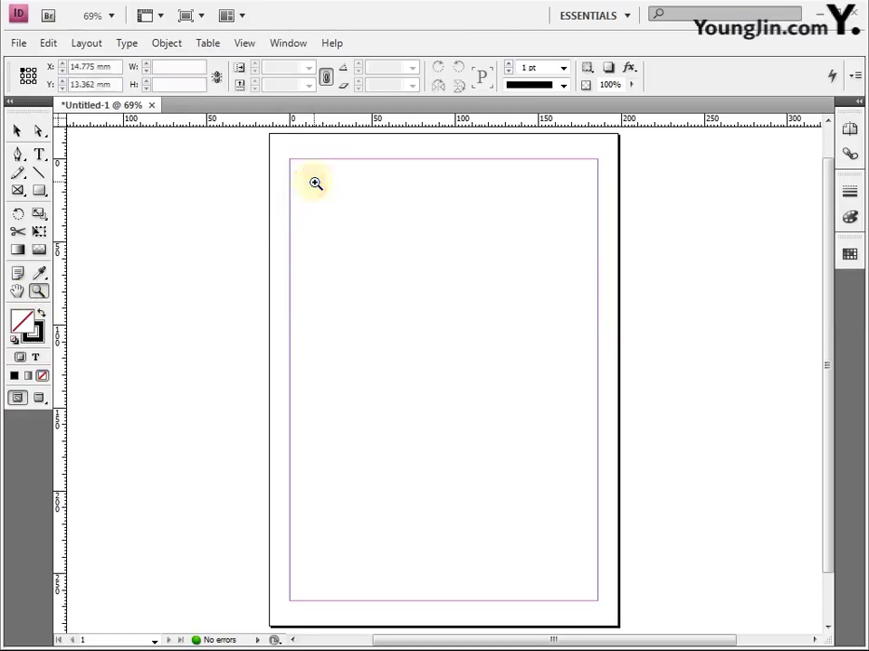
left_click_drag(315, 183, 207, 118)
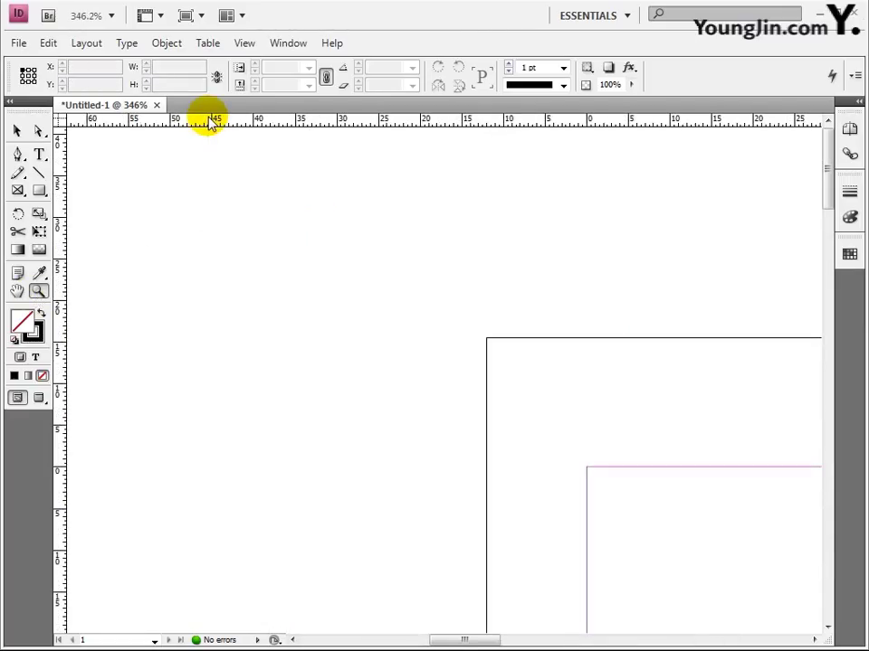
left_click_drag(59, 349, 611, 275)
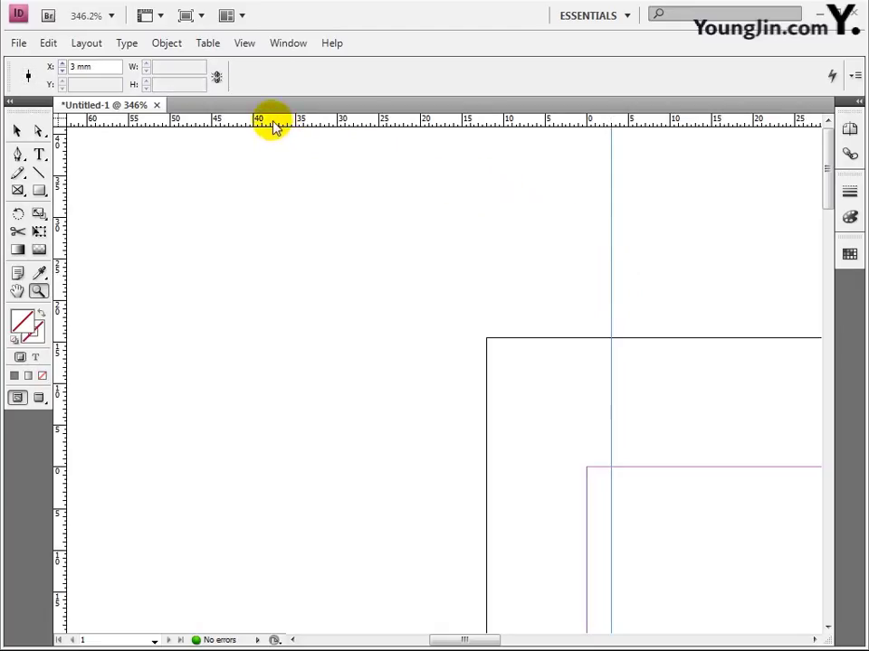
left_click_drag(274, 126, 265, 493)
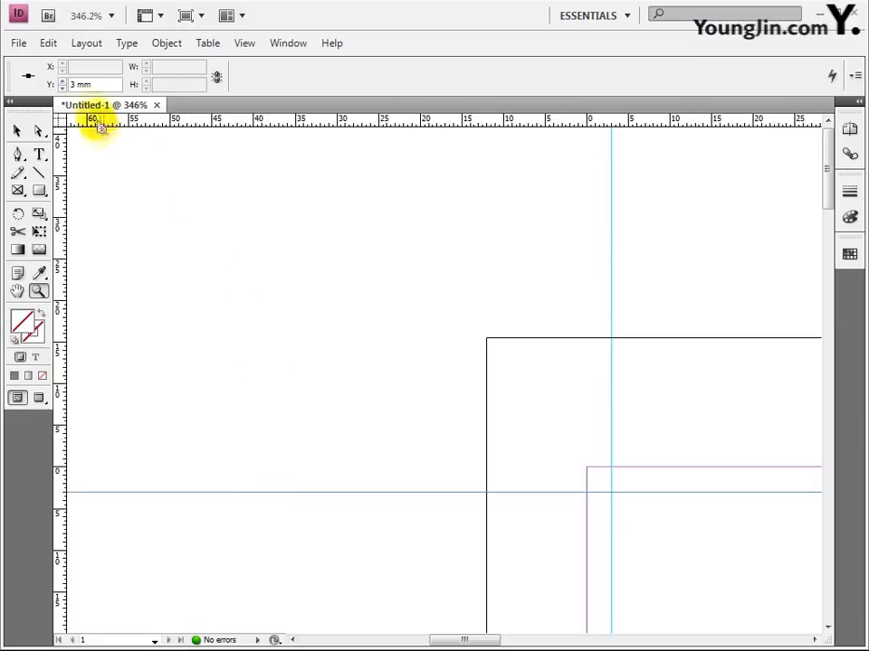
left_click(82, 84)
left_click(99, 83)
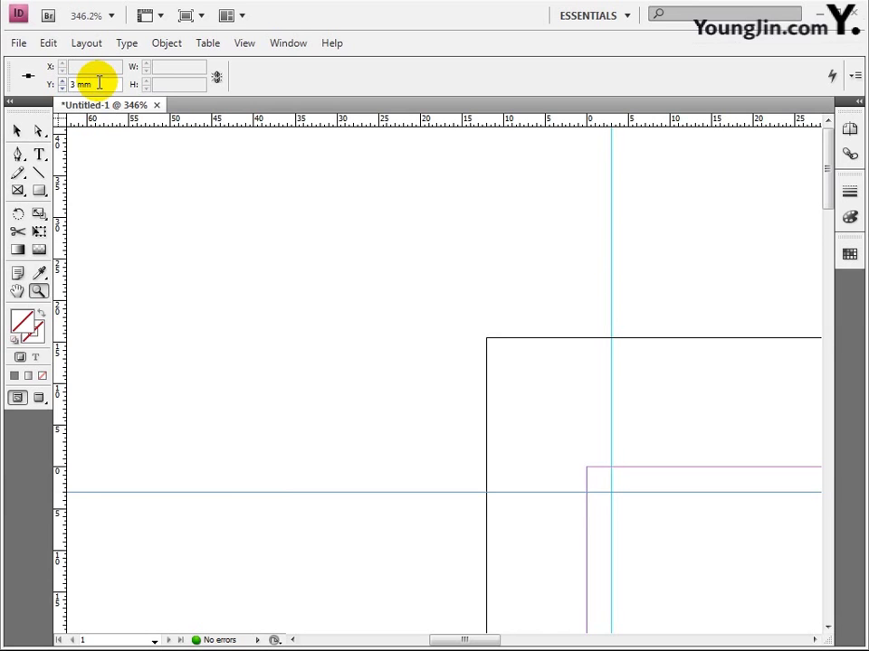
Add a vertical guide at X 183 mm and a horizontal guide at Y 263 mm near the page's lower-right margin corner.
double_click(18, 292)
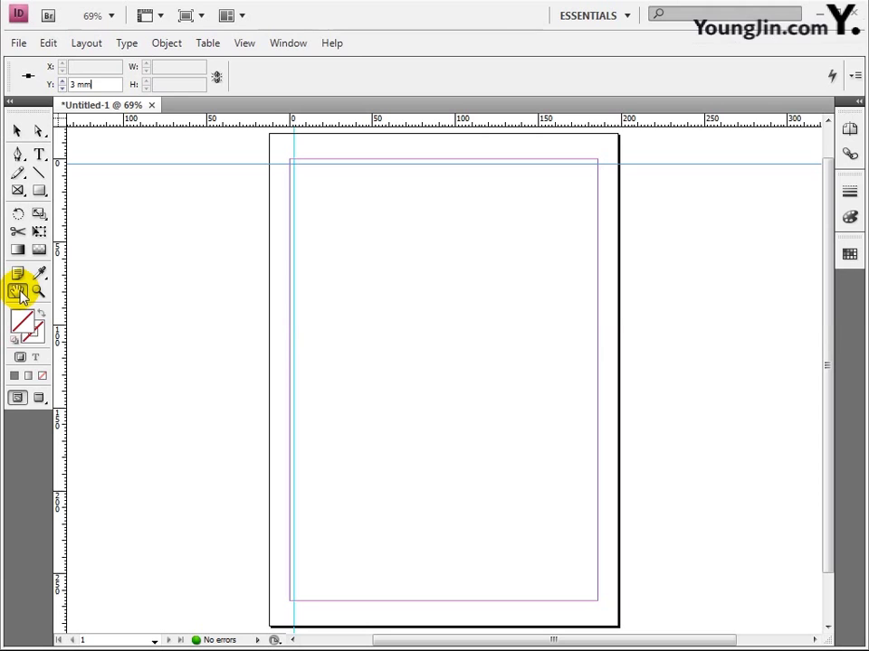
left_click(38, 290)
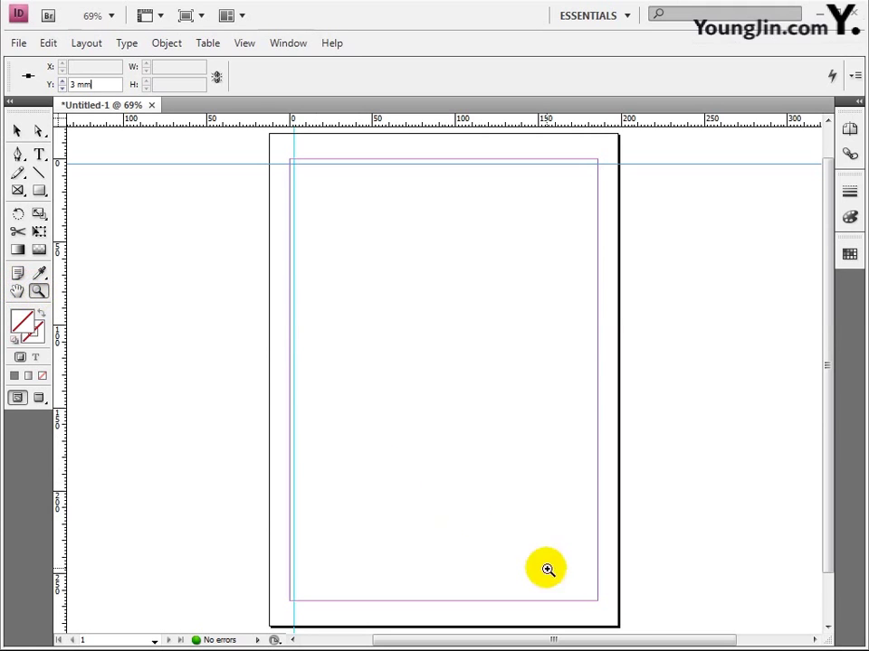
left_click_drag(546, 568, 644, 631)
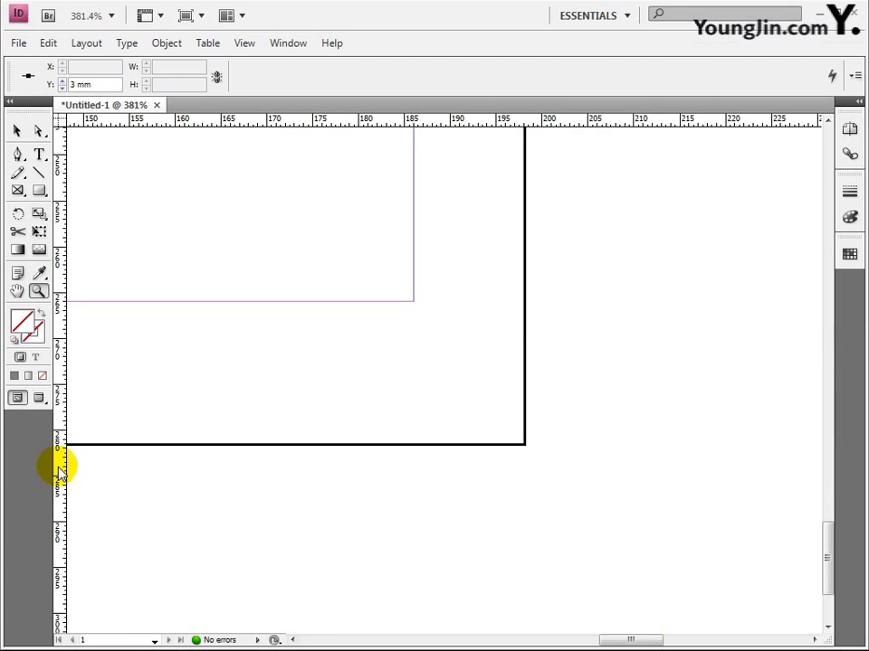
left_click_drag(60, 471, 386, 488)
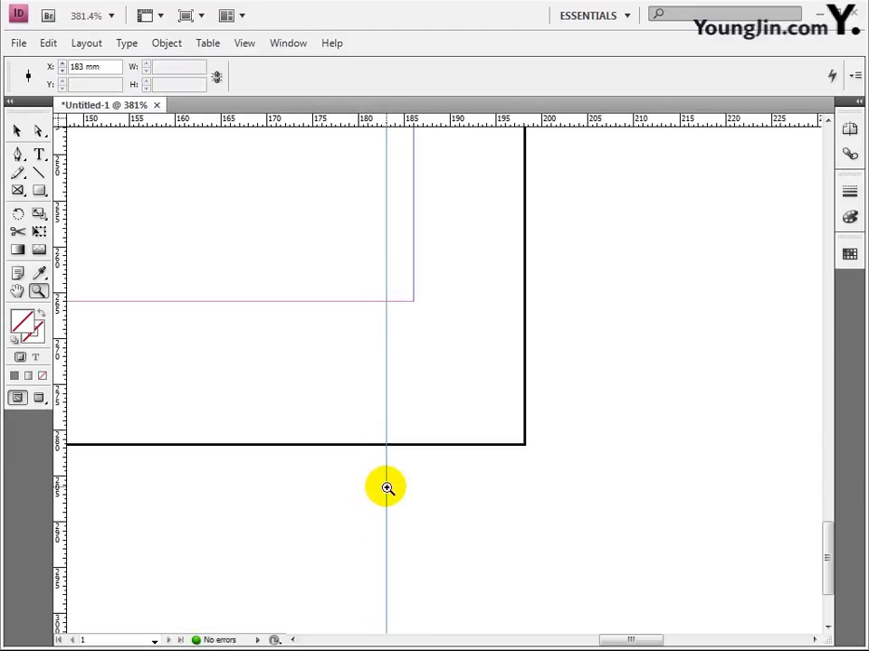
left_click_drag(448, 119, 612, 274)
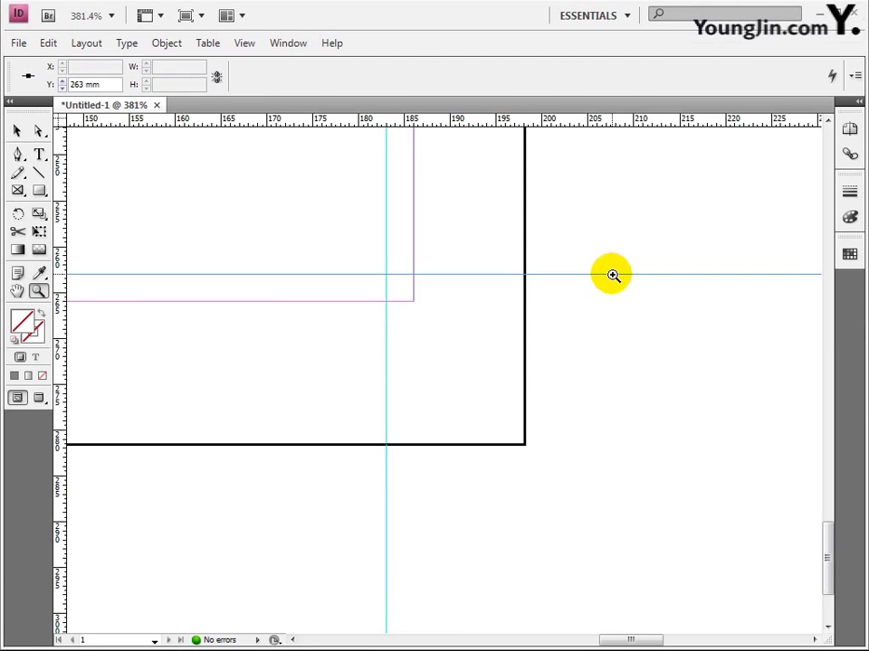
Draw two 5 mm crop marks outward from the upper-left margin corner, one vertical and one horizontal, with their edges against the 3 mm guides.
double_click(17, 290)
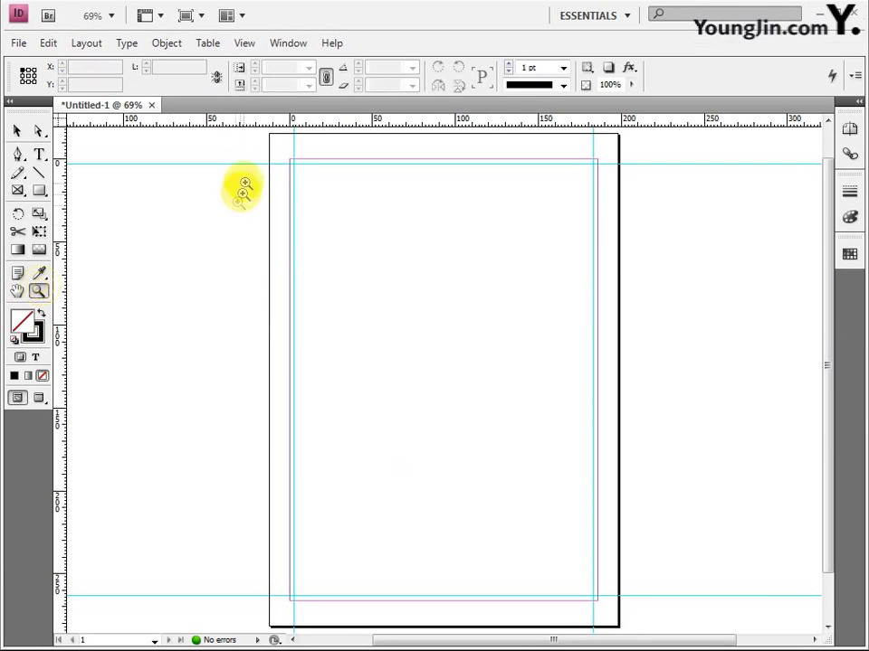
left_click_drag(272, 143, 304, 175)
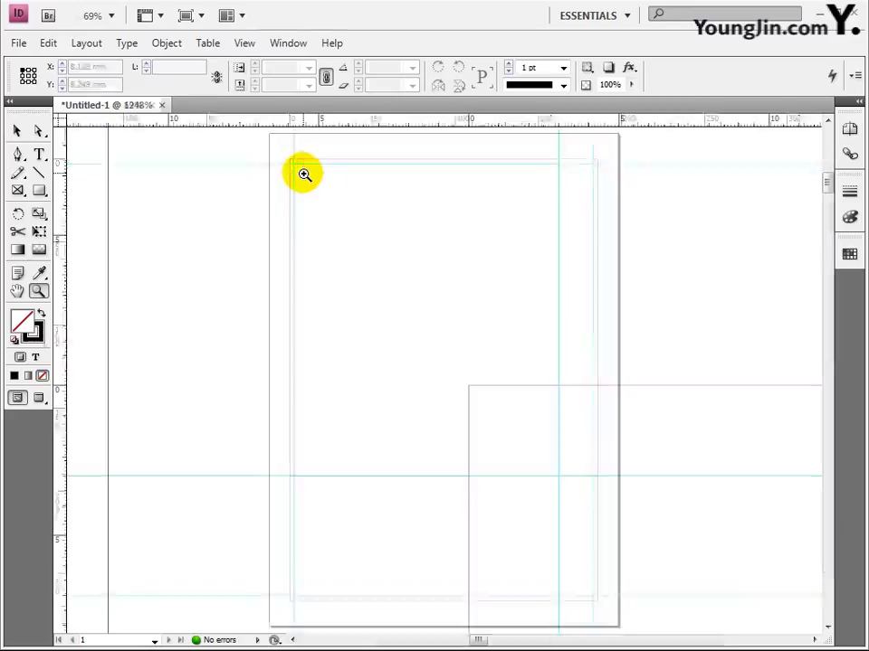
left_click(37, 173)
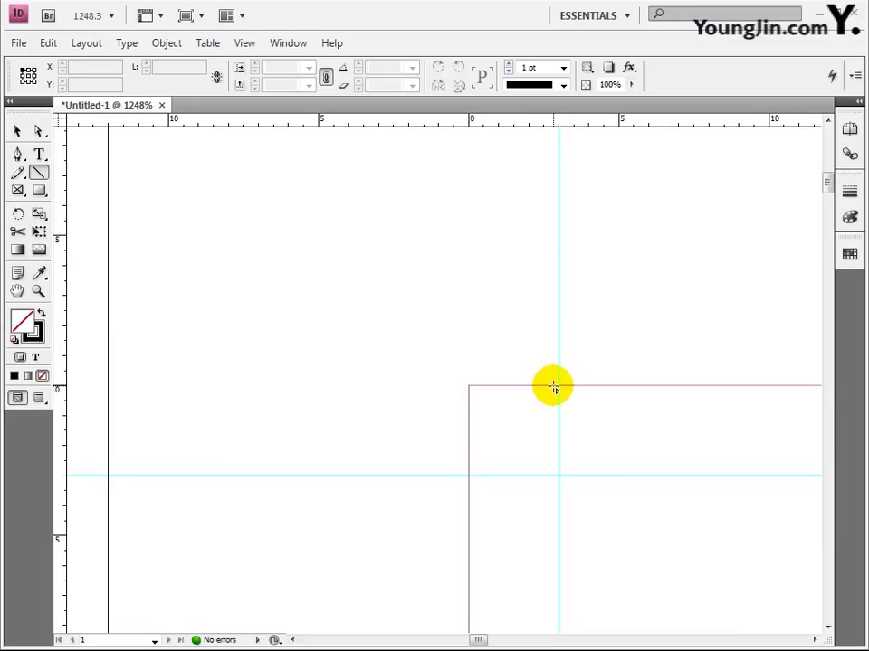
left_click_drag(553, 387, 553, 235)
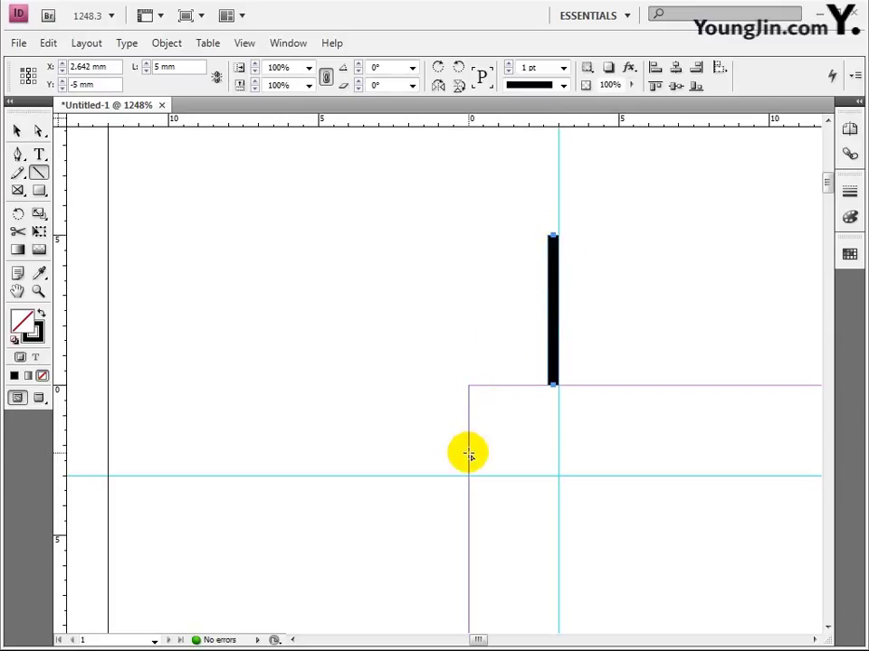
left_click_drag(468, 454, 319, 453)
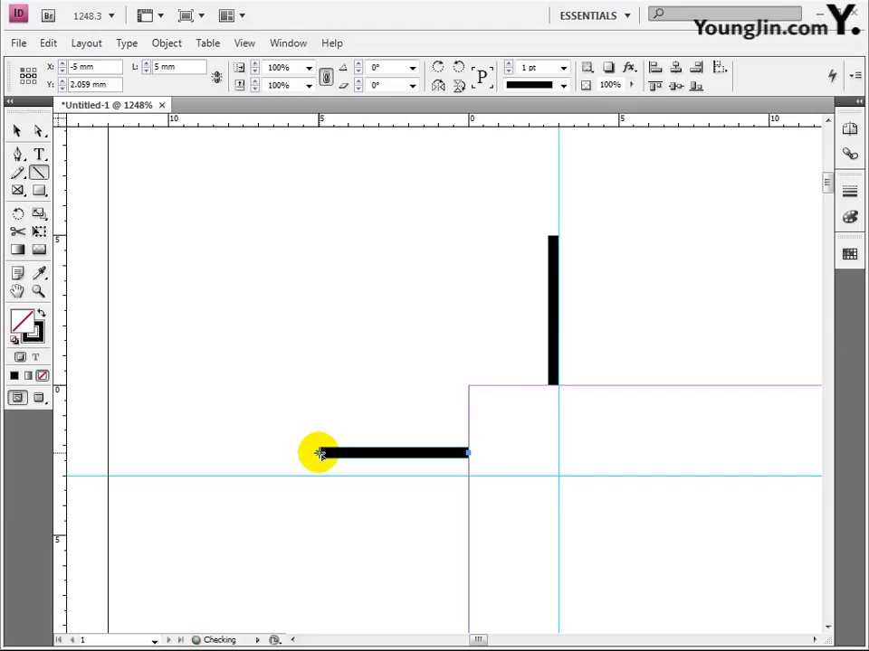
key("v")
left_click_drag(397, 453, 398, 468)
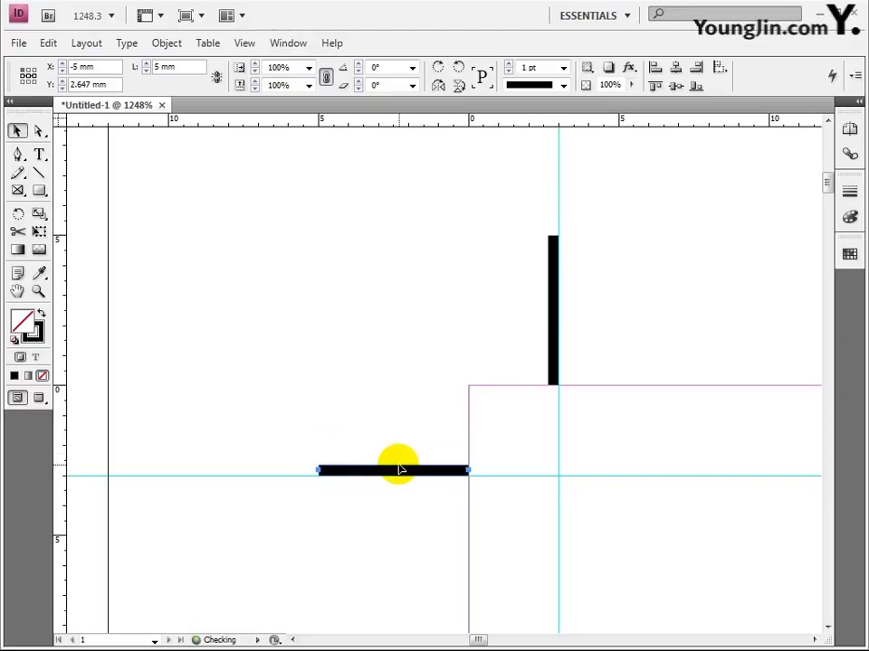
Copy the crop mark pair to the other three margin corners, rotating each copy 90° and aligning it with the guides.
left_click(549, 347)
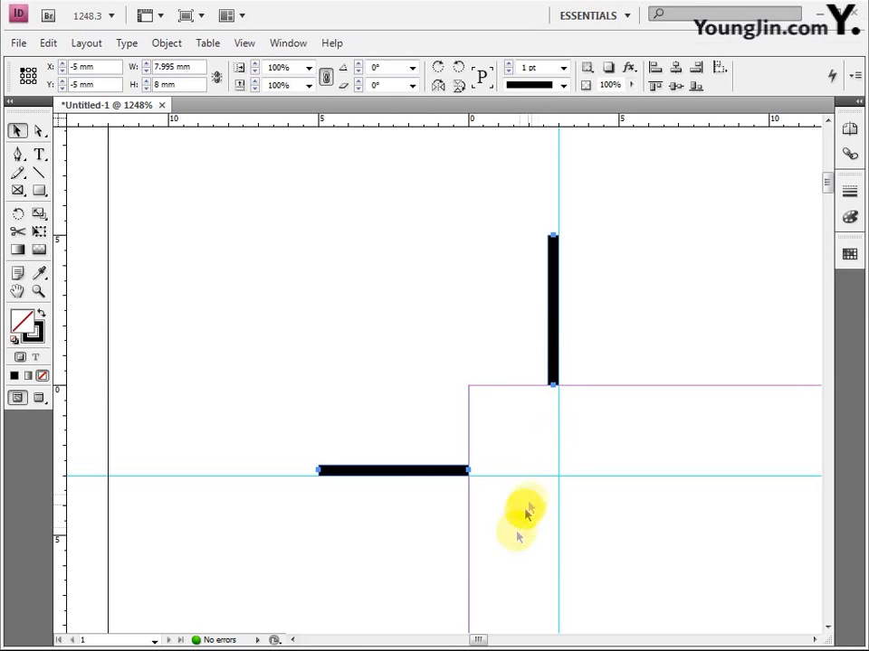
left_click_drag(477, 640, 623, 639)
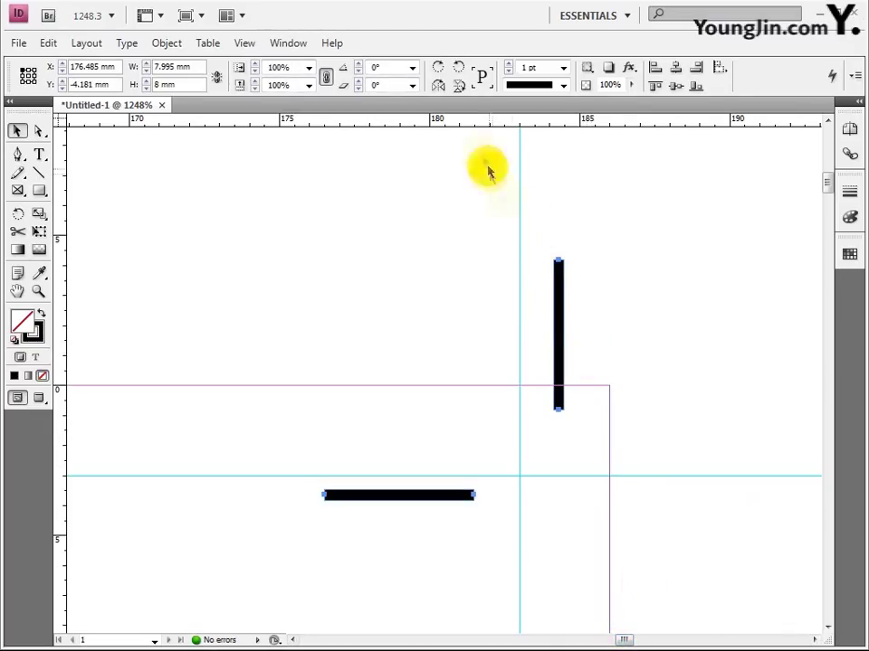
left_click(436, 72)
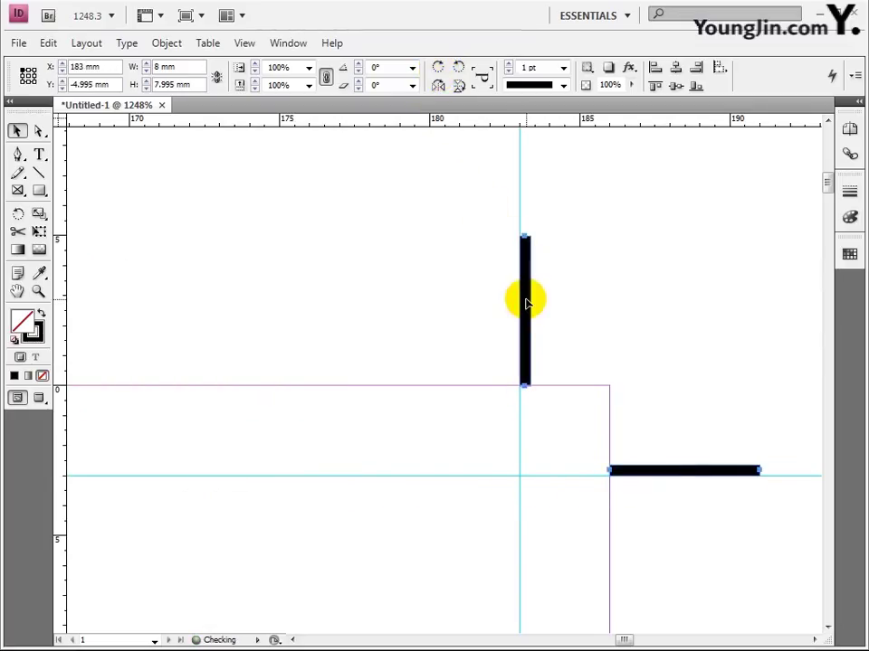
left_click(547, 305)
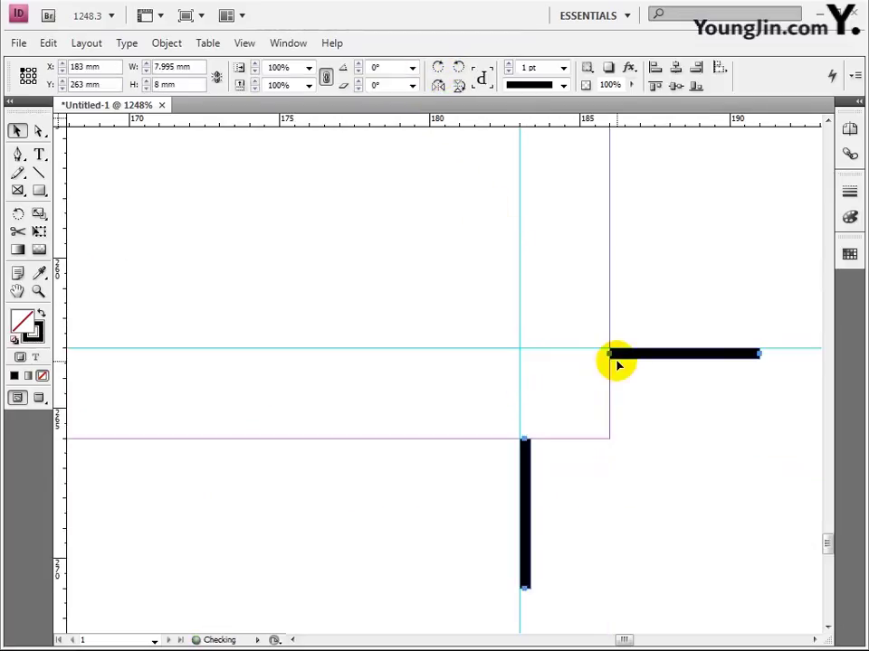
left_click(619, 375)
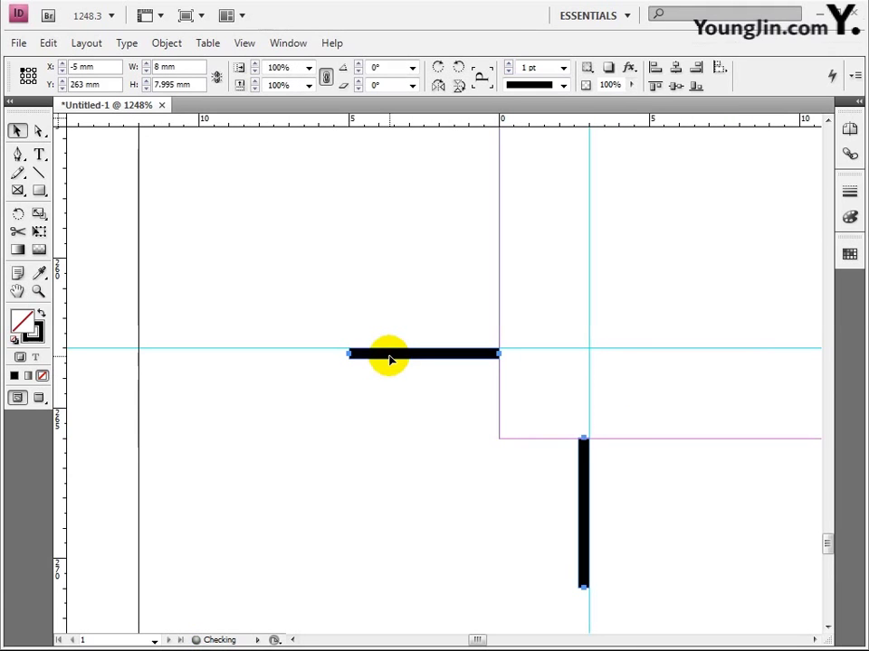
left_click(383, 388)
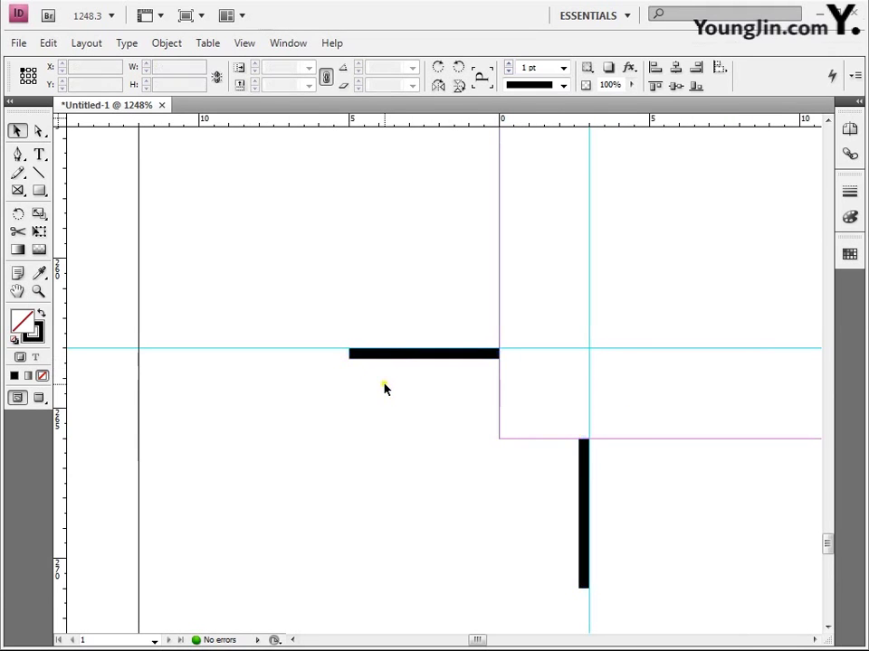
Place the calendar image 01 from the 작업 폴더 folder on the page near the upper-left margin corner.
left_click(19, 43)
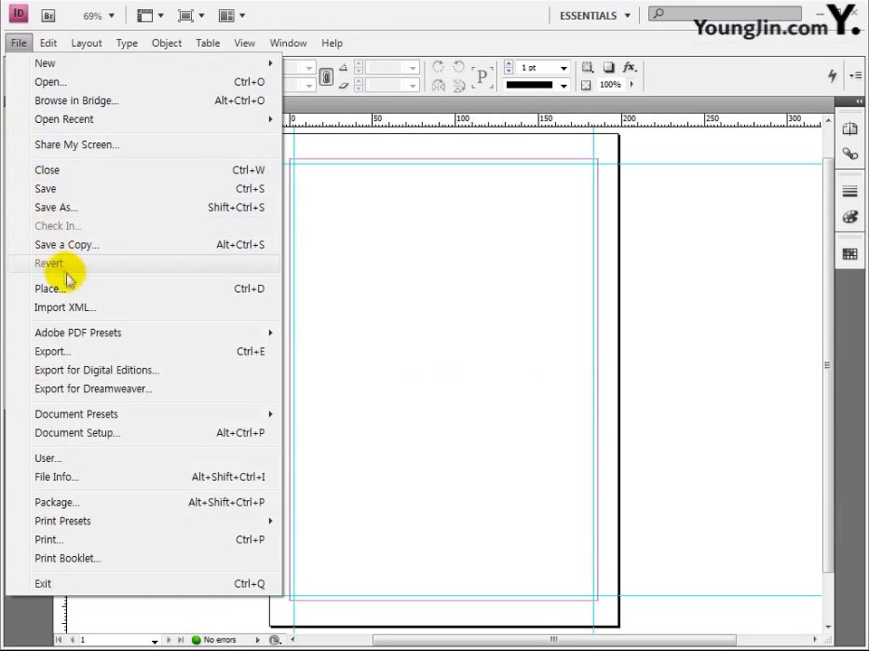
left_click(266, 287)
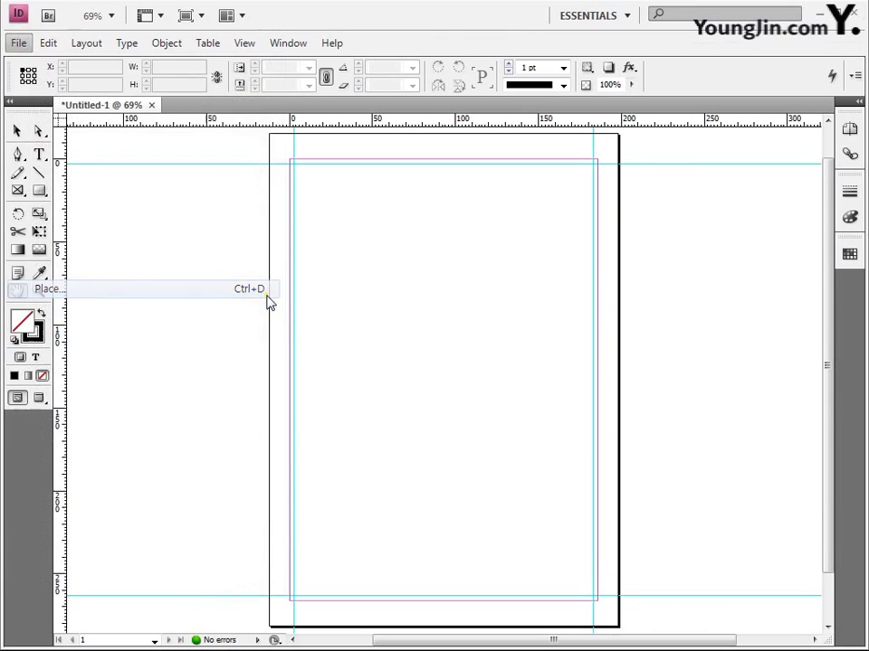
left_click(279, 240)
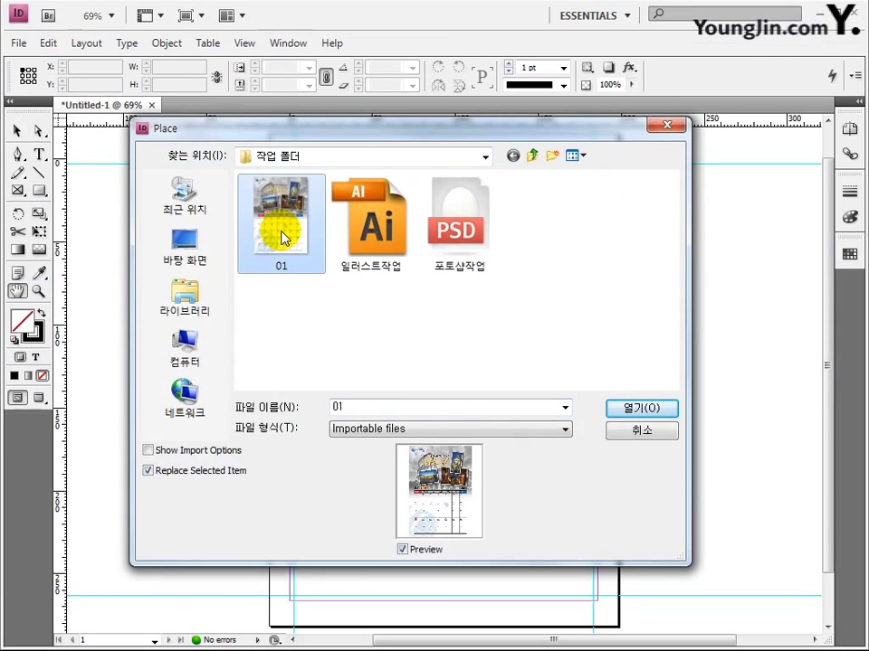
double_click(281, 237)
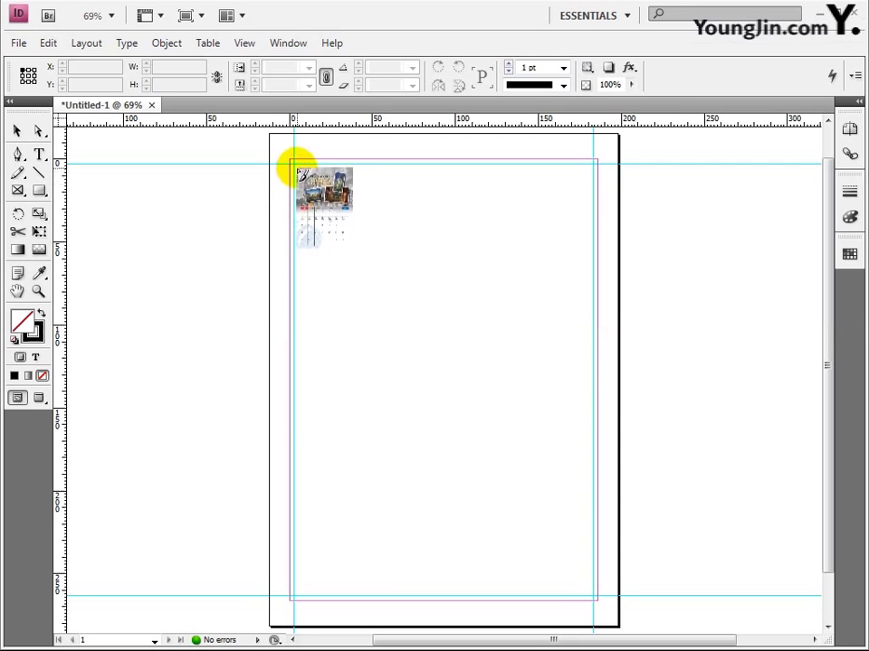
left_click(292, 164)
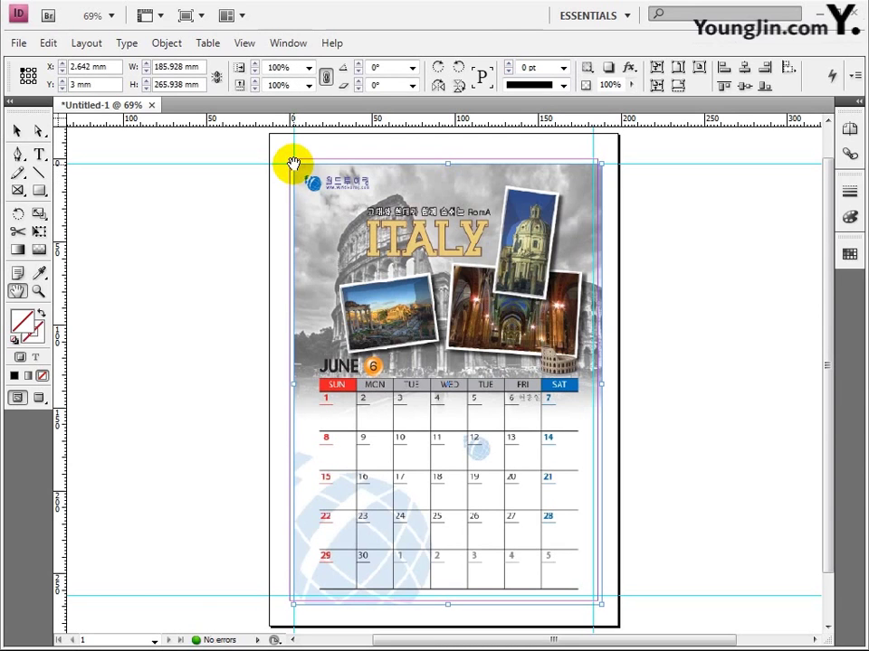
Position the placed calendar image at X 0 mm, Y 0 mm and set its size to 186 × 266 mm.
key("Tab")
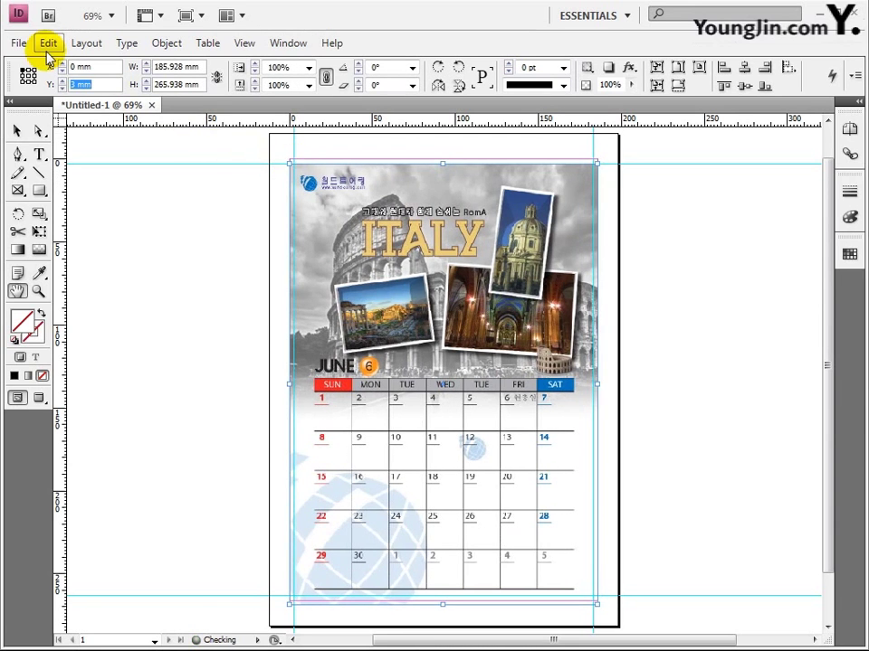
type("0")
key("Tab")
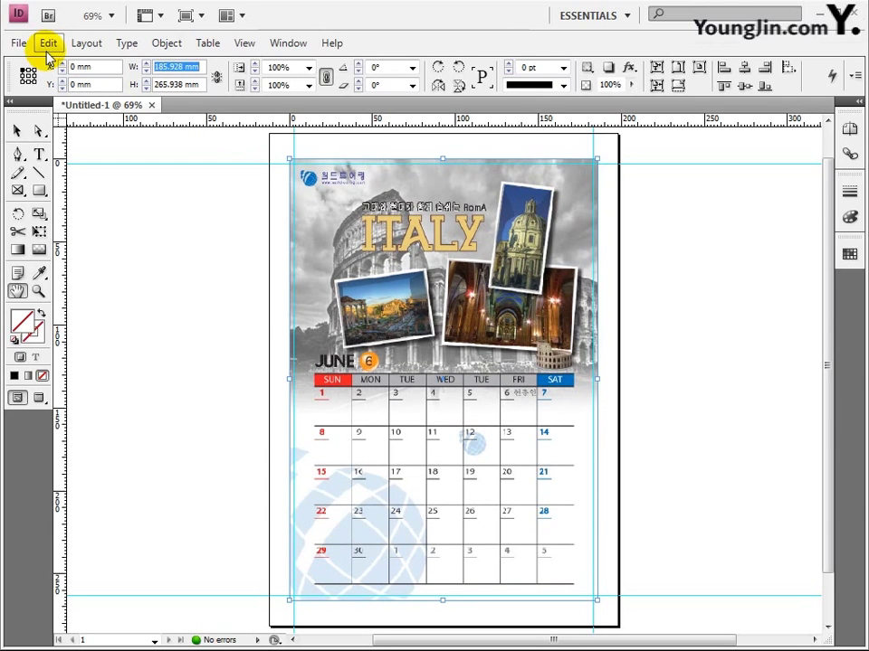
type("186")
key("Tab")
type("266")
key("Return")
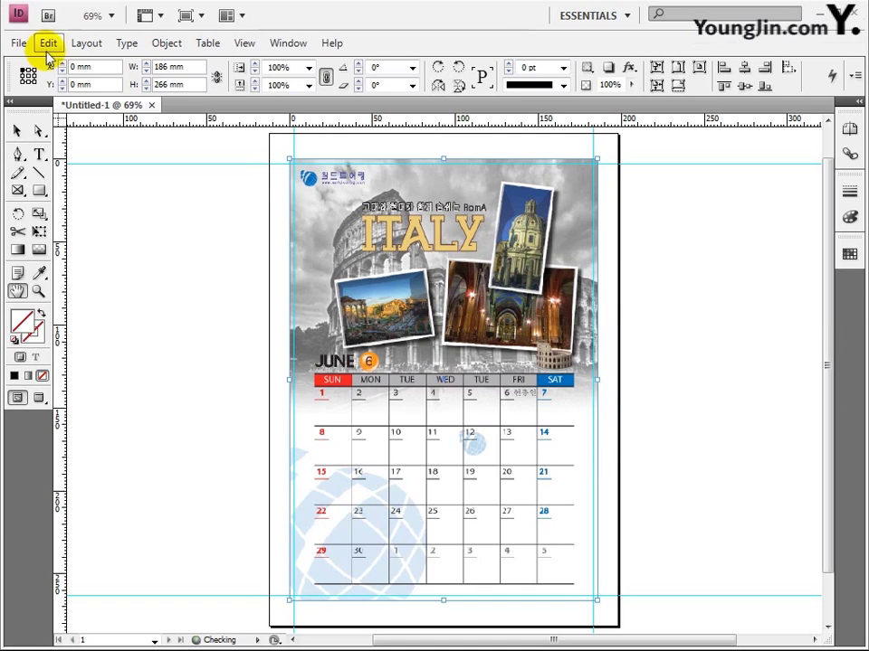
Set the calendar image's display performance to High Quality Display.
right_click(309, 215)
mouse_move(389, 603)
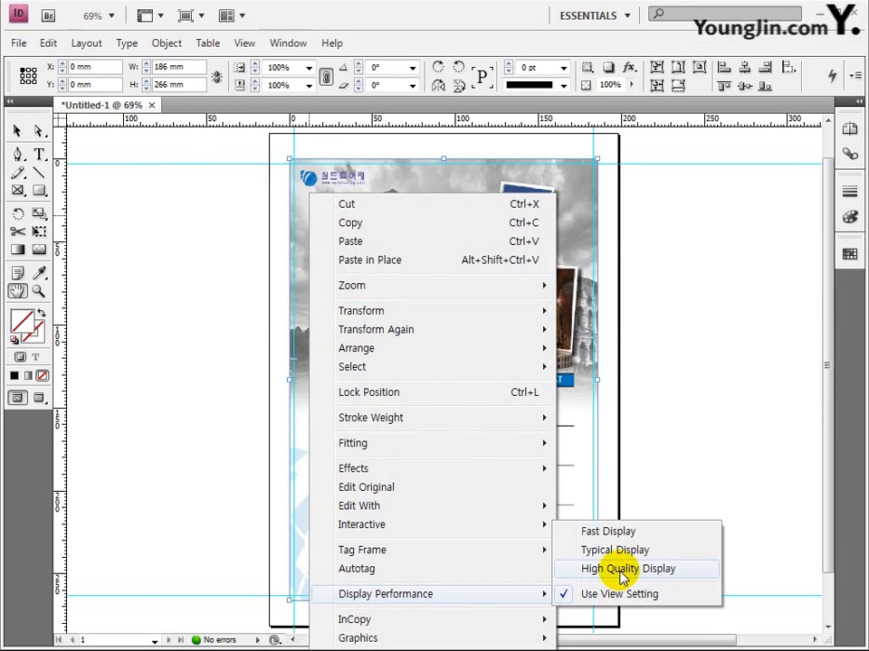
left_click(624, 576)
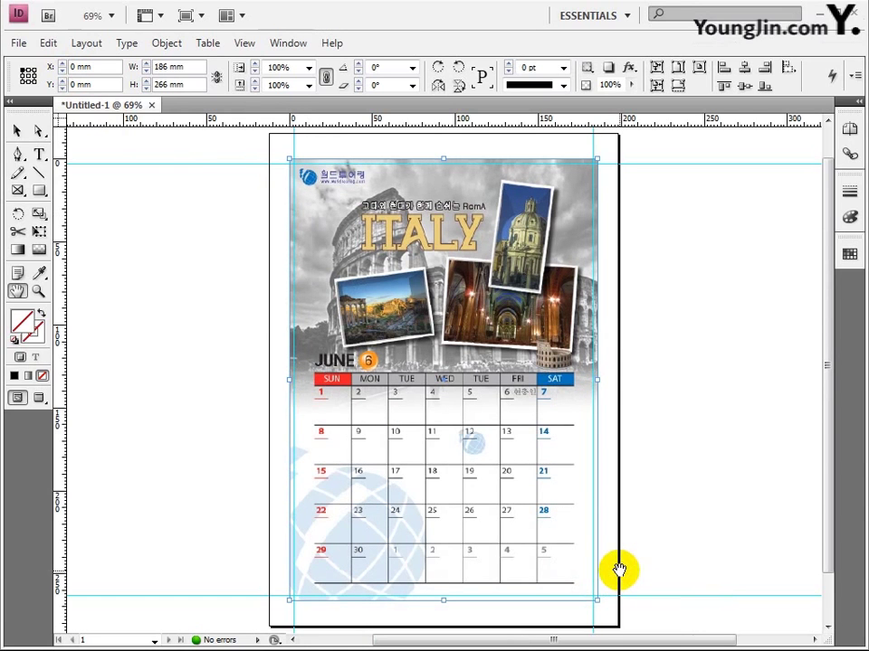
Add a text frame about 5 mm square reading 01, just right of the vertical crop mark below the lower-left margin corner.
left_click(38, 290)
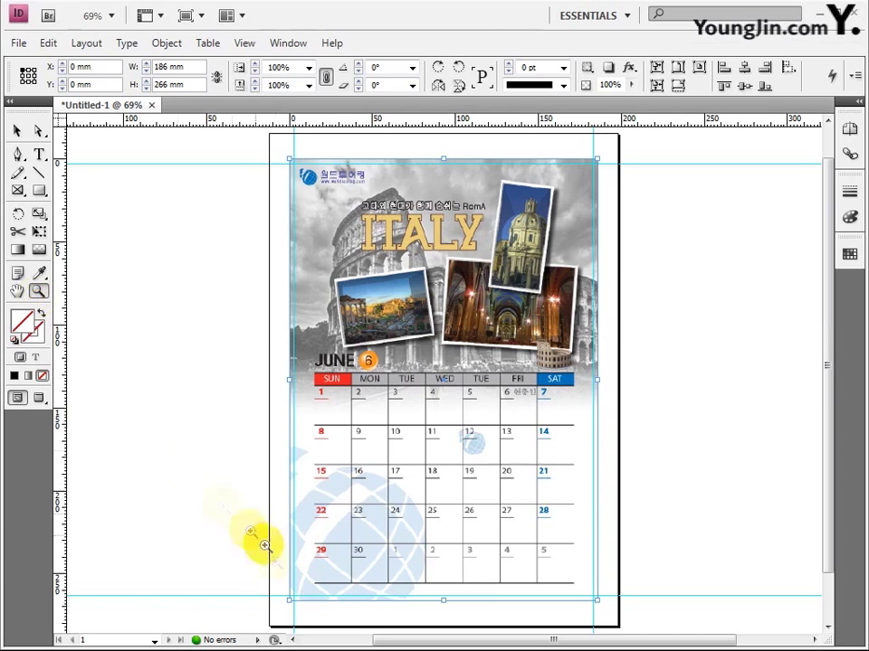
left_click_drag(263, 545, 307, 621)
left_click(40, 156)
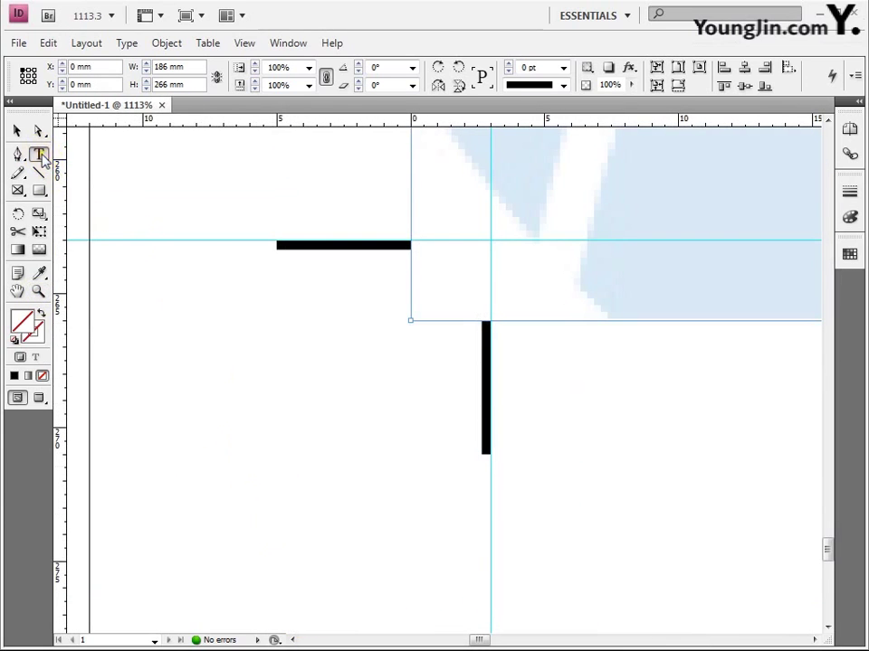
left_click_drag(537, 388, 670, 520)
type("01")
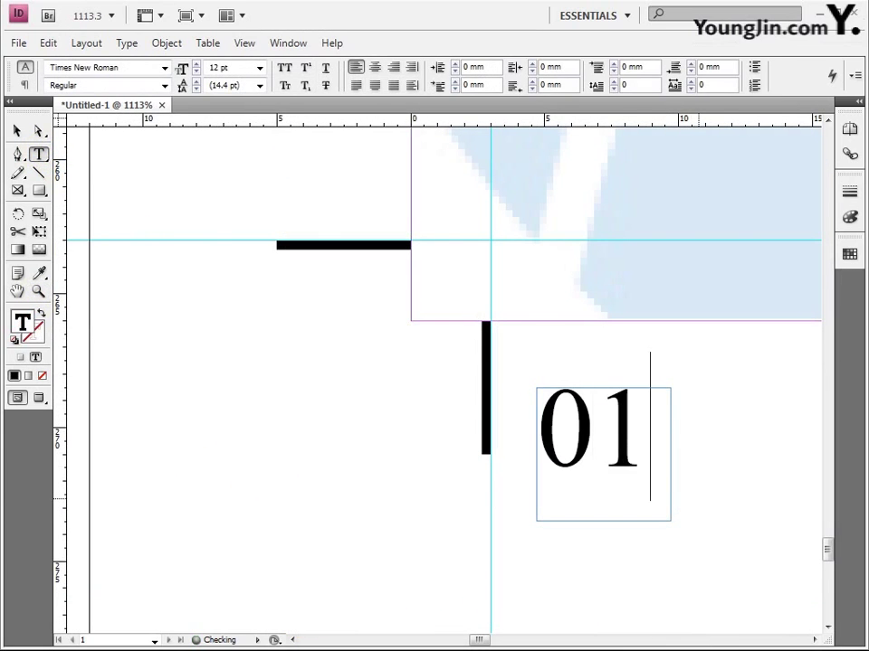
Set the 01 text to Dotum at 10 pt and fit its frame closely beside the vertical crop mark.
left_click_drag(642, 452, 552, 434)
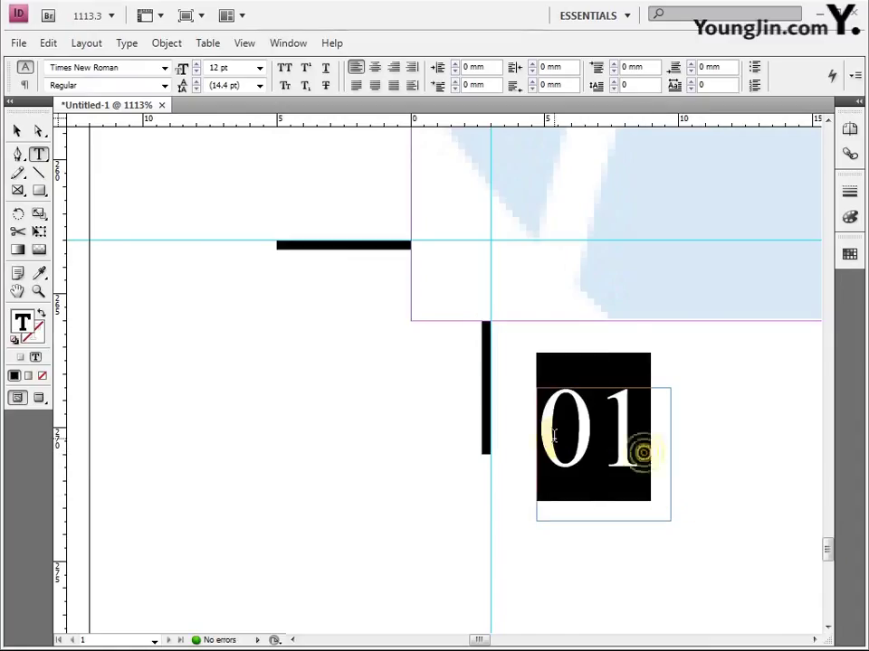
left_click(128, 68)
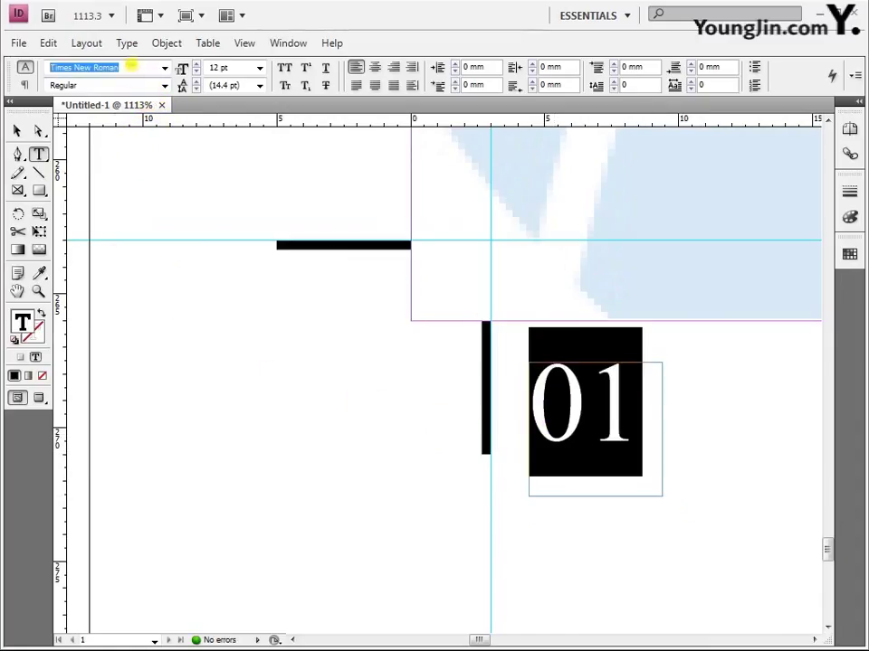
type("Dotum")
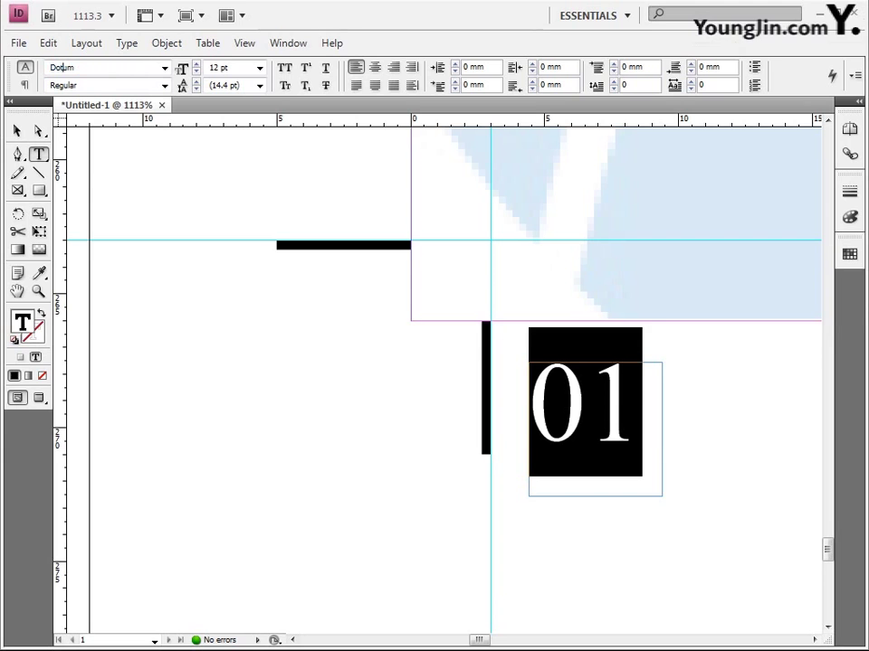
left_click(259, 68)
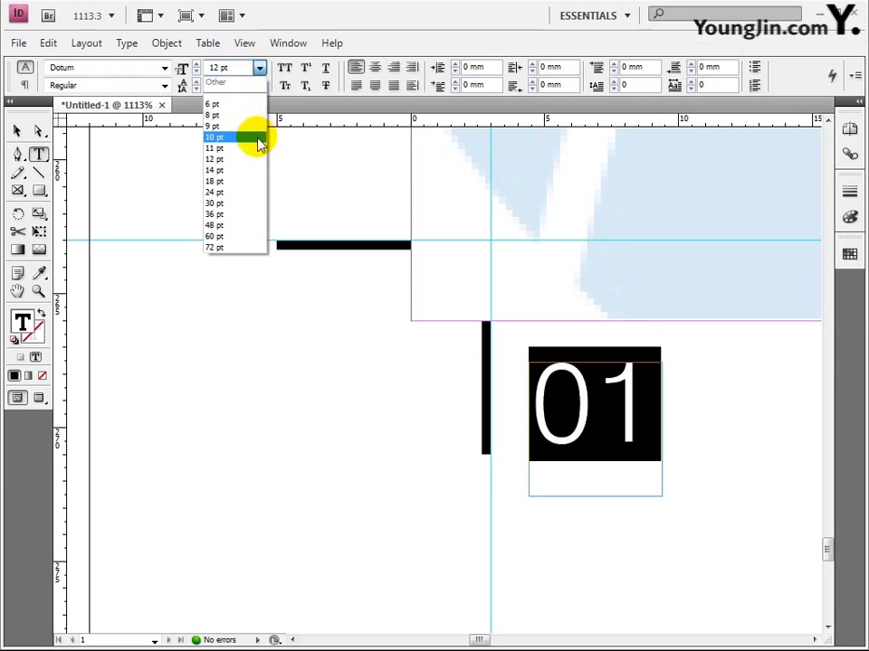
left_click(258, 138)
key("Escape")
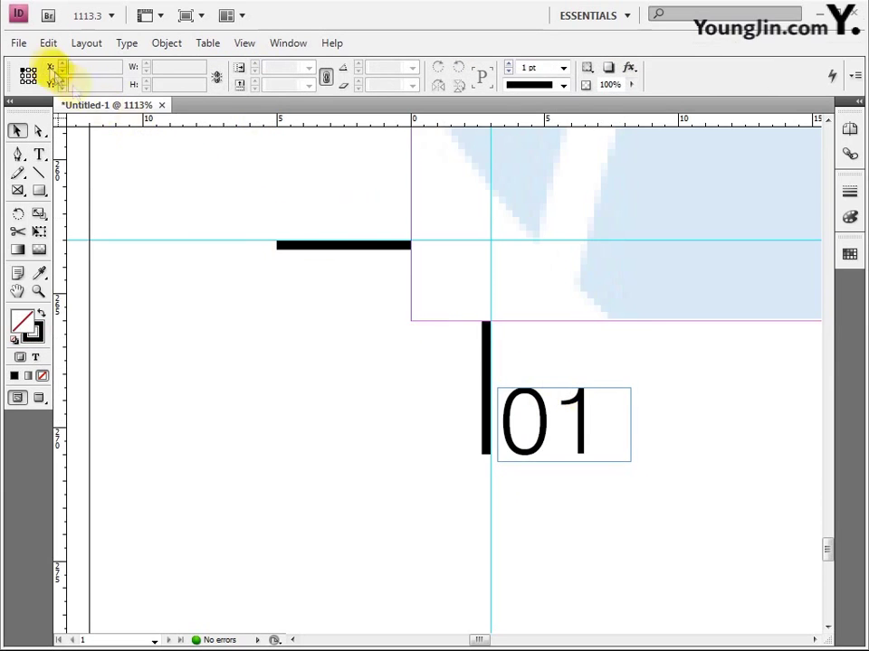
Save the layout as an InDesign CS4 document named 01 in the 작업 폴더 folder.
left_click(19, 42)
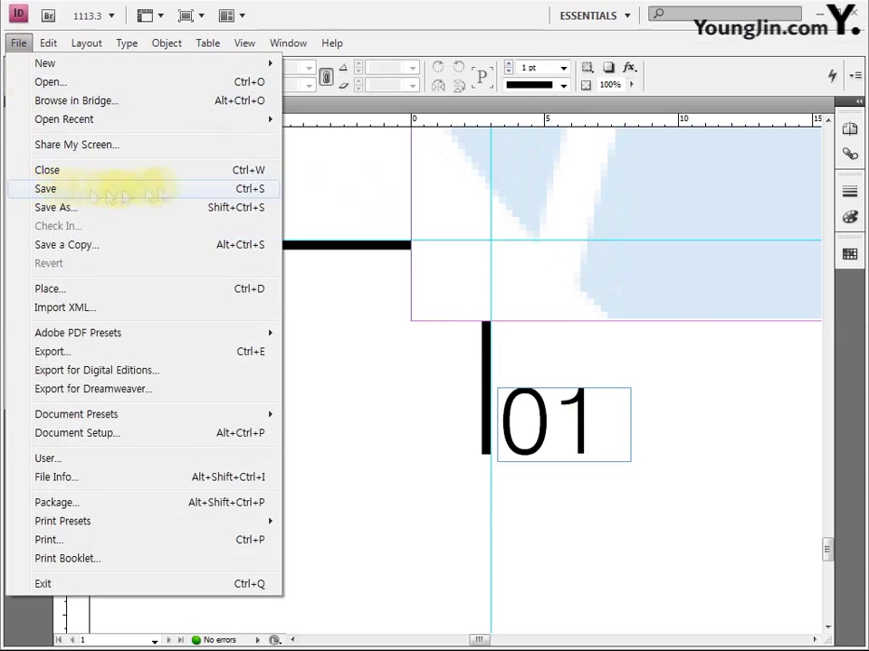
left_click(145, 188)
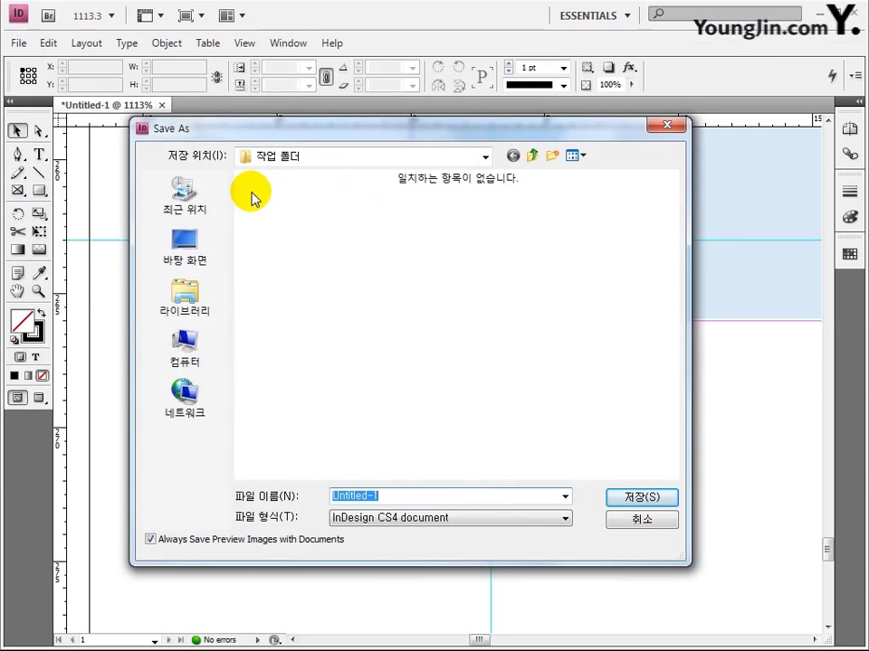
type("01")
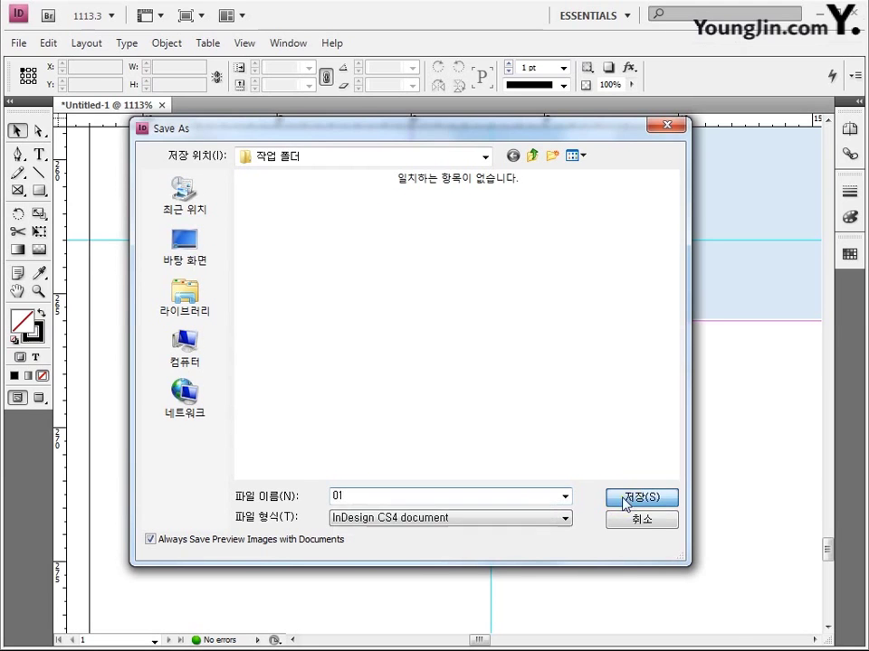
left_click(625, 498)
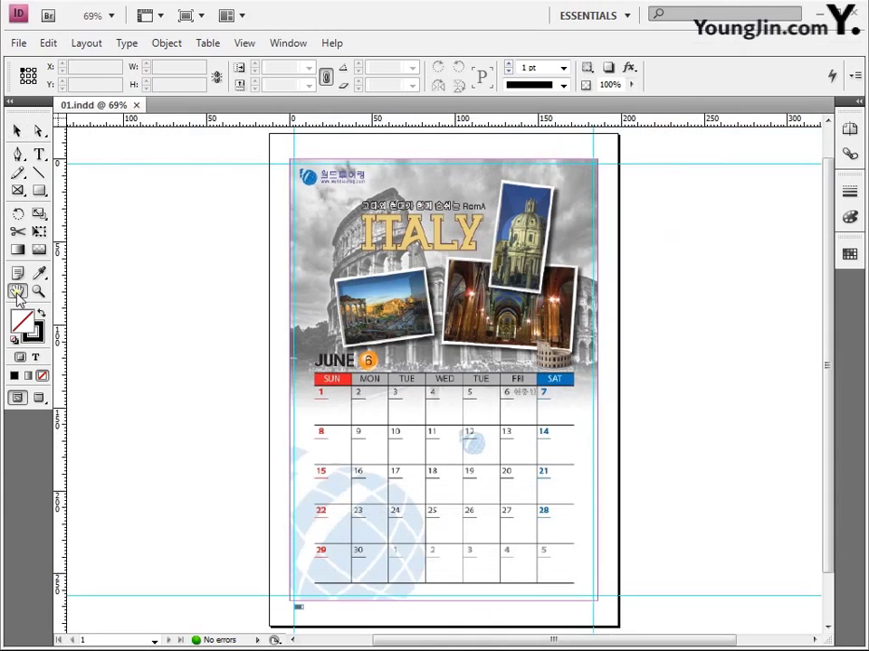
left_click(18, 291)
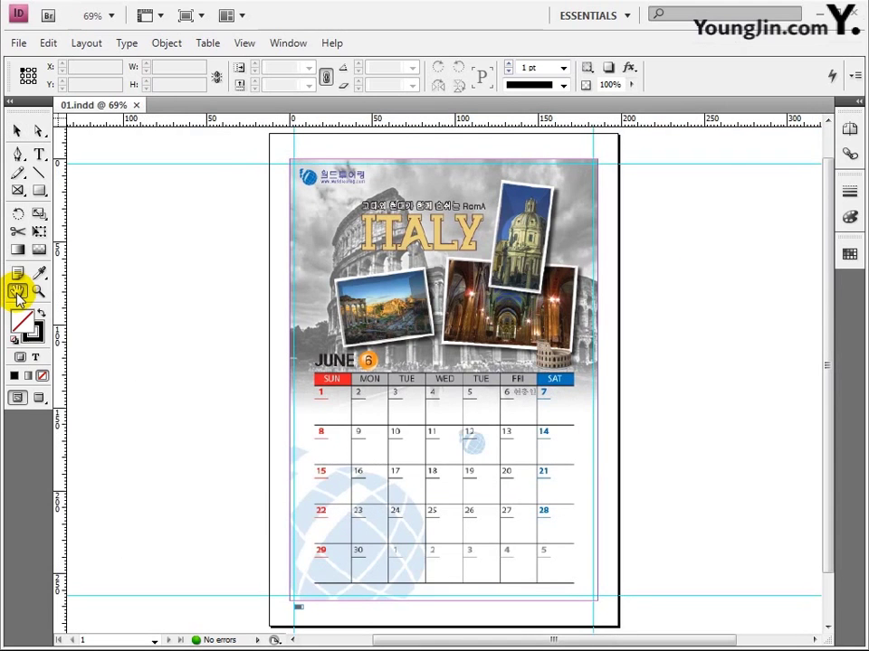